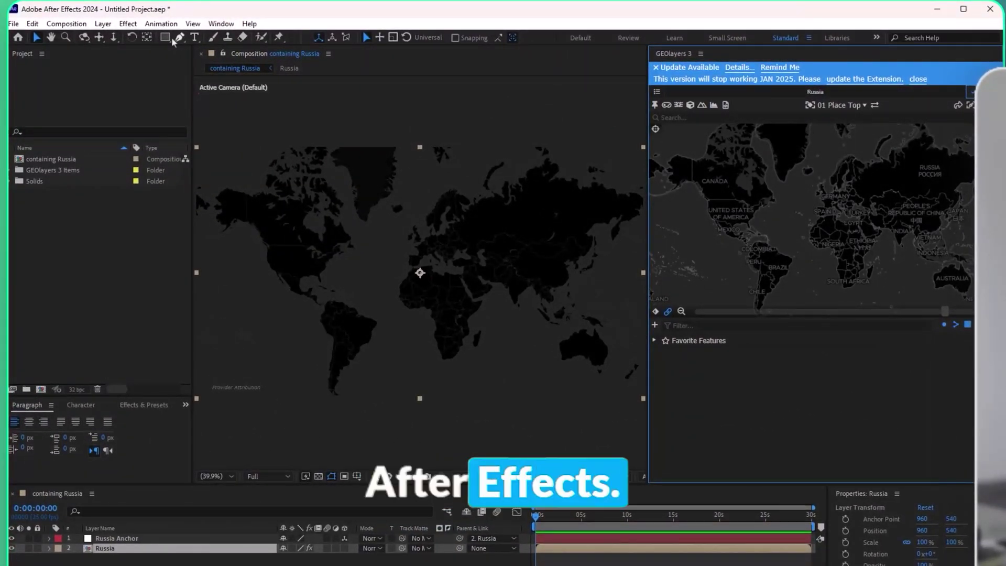
- Start a new, empty project without saving the changes to the open one
{"action": "left_click", "coordinate": [13, 24]}
{"action": "mouse_move", "coordinate": [26, 35]}
{"action": "left_click", "coordinate": [242, 37]}
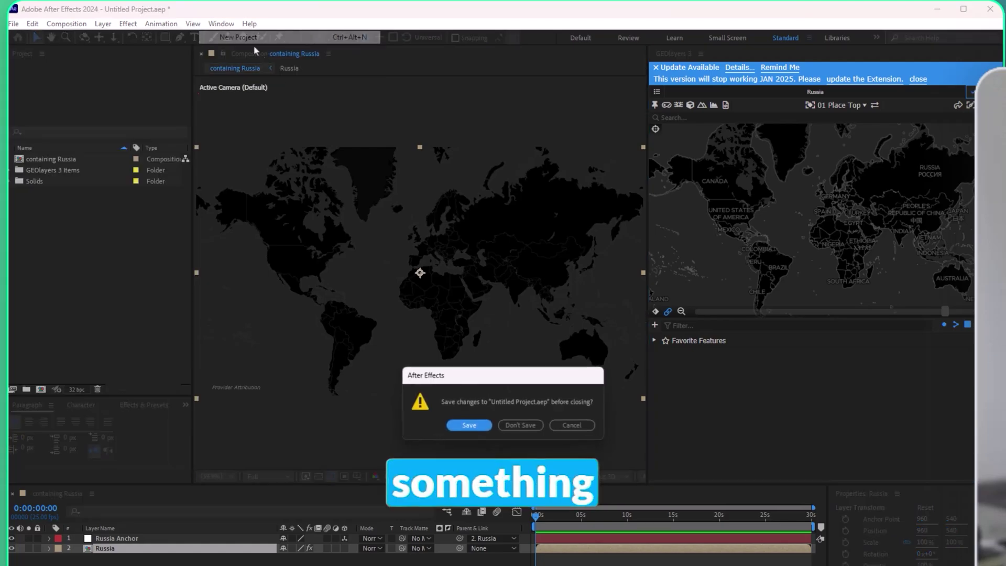
{"action": "left_click", "coordinate": [519, 425]}
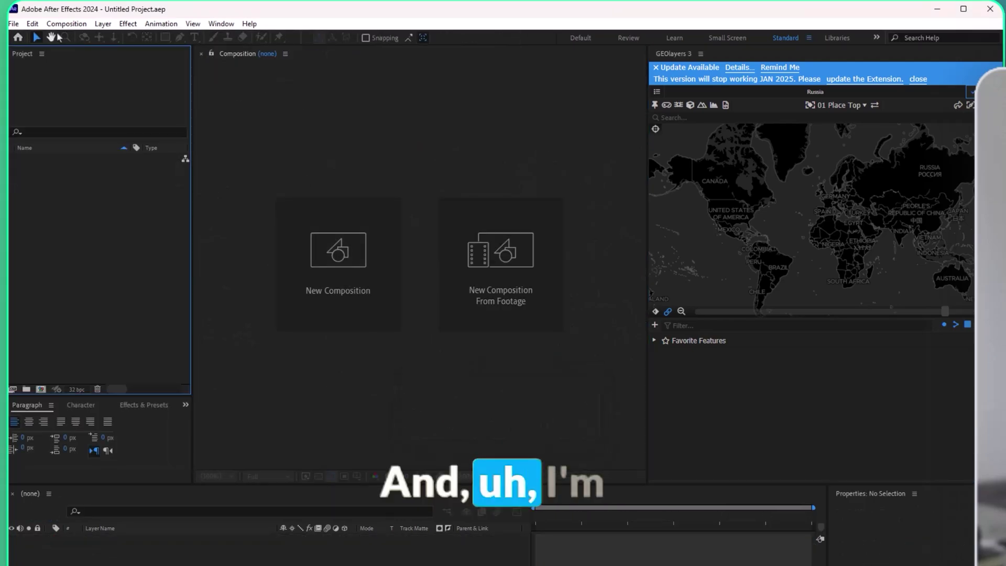
- Close and reopen the GEOlayers 3 extension, and dismiss its update notice
{"action": "left_click", "coordinate": [701, 54]}
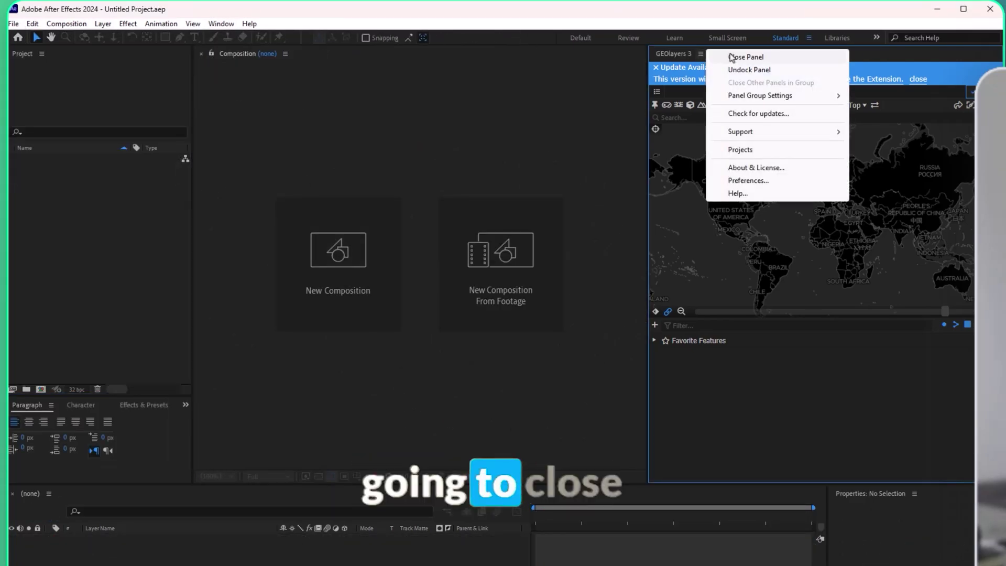
{"action": "left_click", "coordinate": [732, 57]}
{"action": "left_click", "coordinate": [210, 24]}
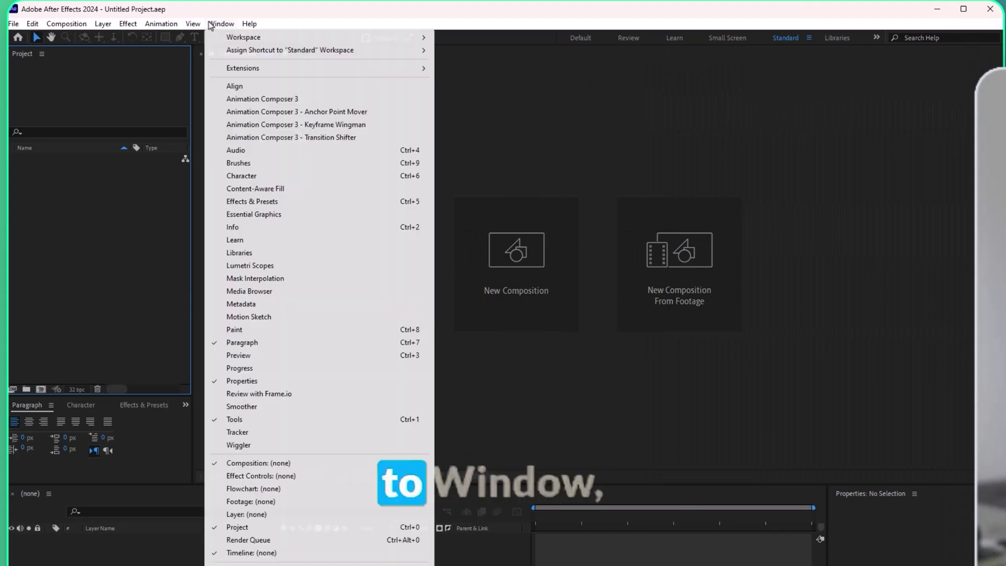
{"action": "mouse_move", "coordinate": [382, 71]}
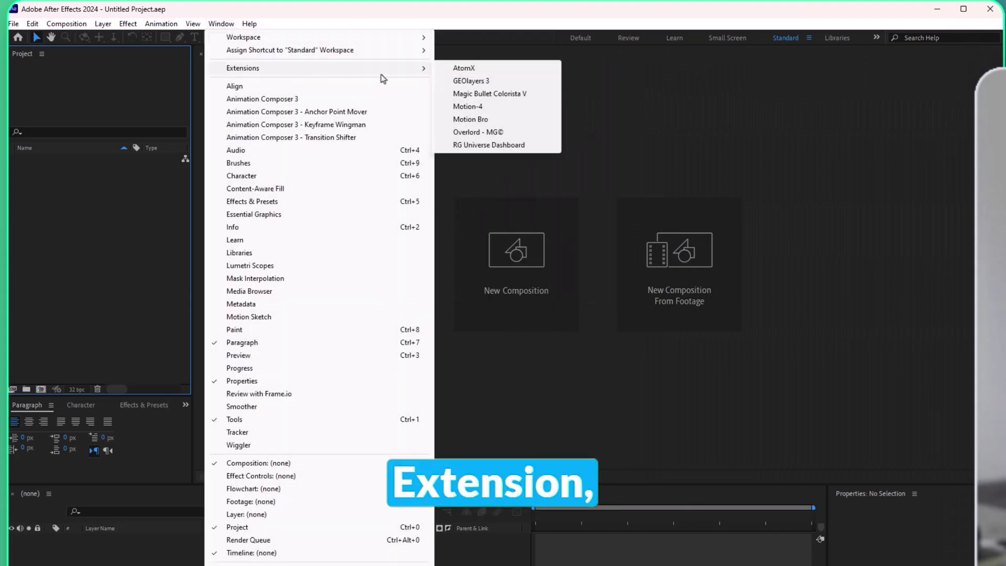
{"action": "left_click", "coordinate": [516, 84]}
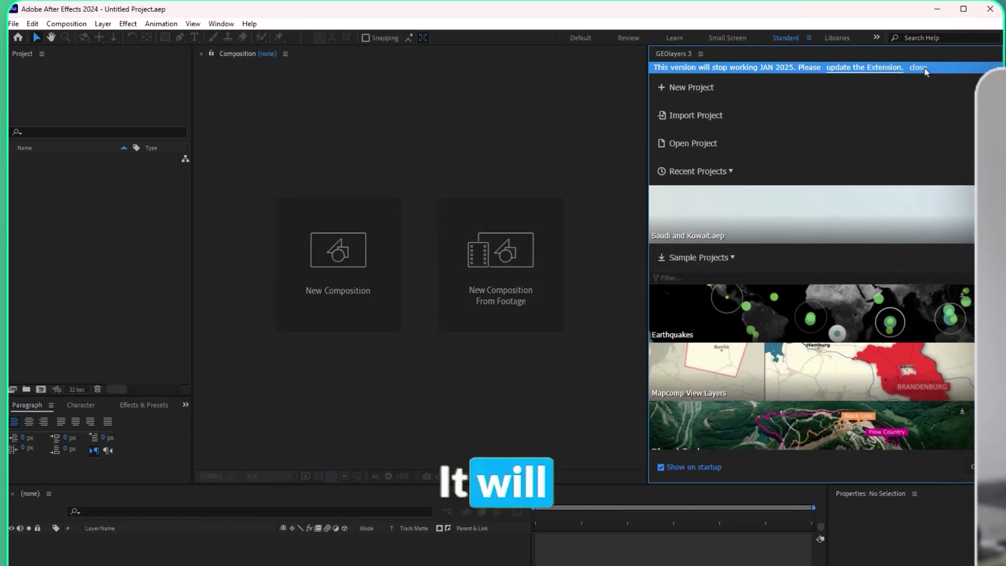
{"action": "left_click", "coordinate": [925, 69]}
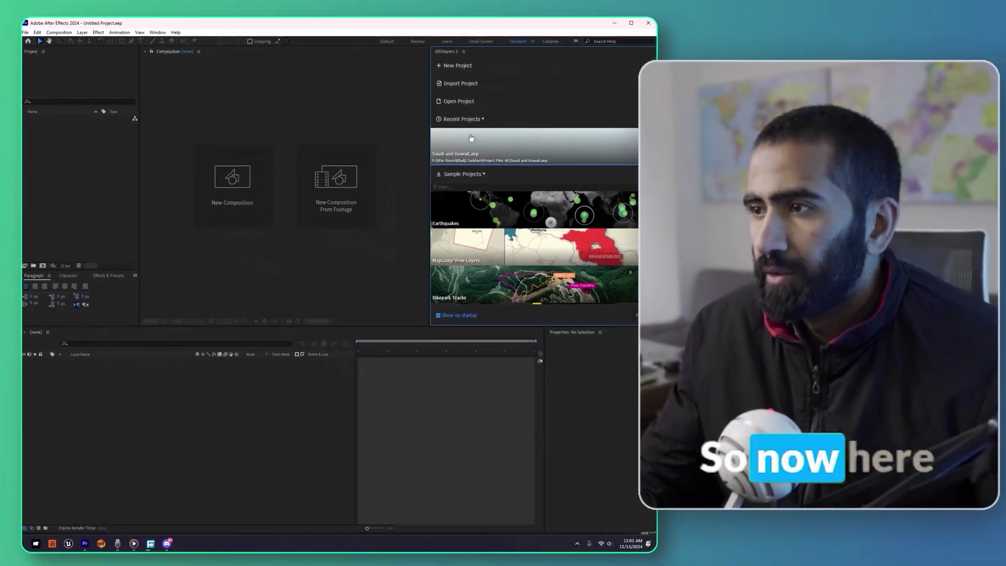
- Look through the GEOlayers sample projects and cancel saving the DrawMapcompView archive
{"action": "scroll", "coordinate": [535, 236], "scroll_direction": "down", "scroll_amount": 5}
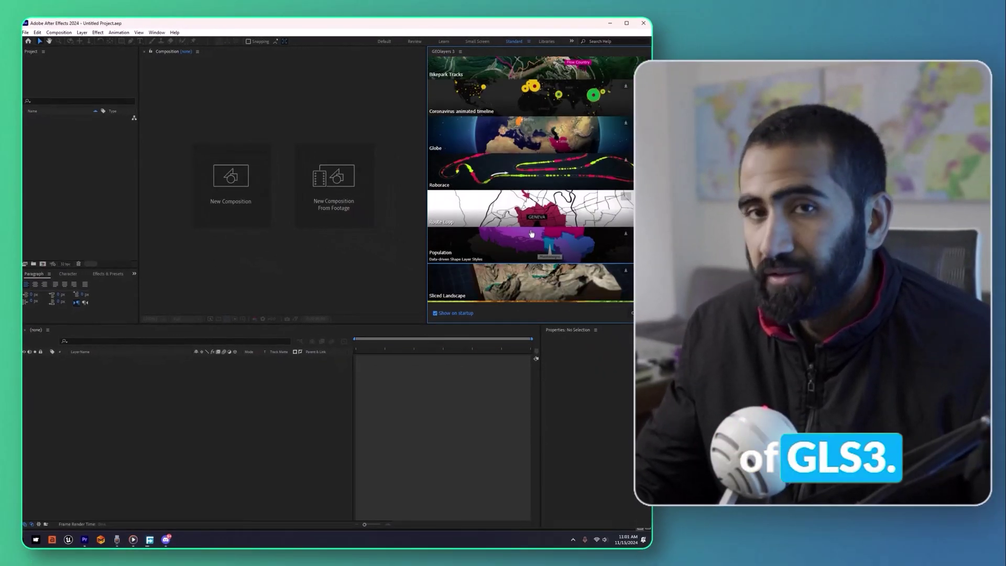
{"action": "scroll", "coordinate": [531, 233], "scroll_direction": "up", "scroll_amount": 6}
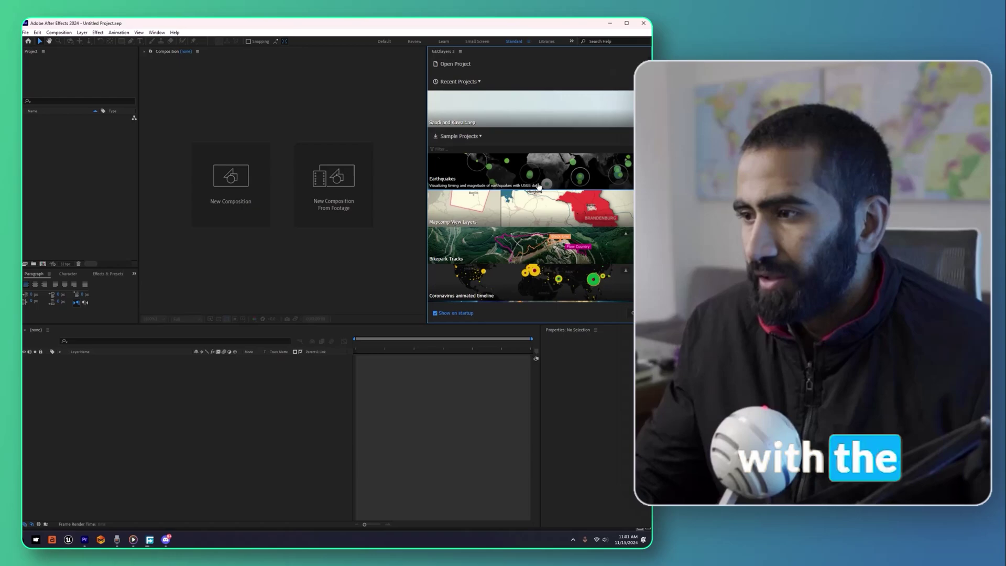
{"action": "scroll", "coordinate": [536, 236], "scroll_direction": "down", "scroll_amount": 3}
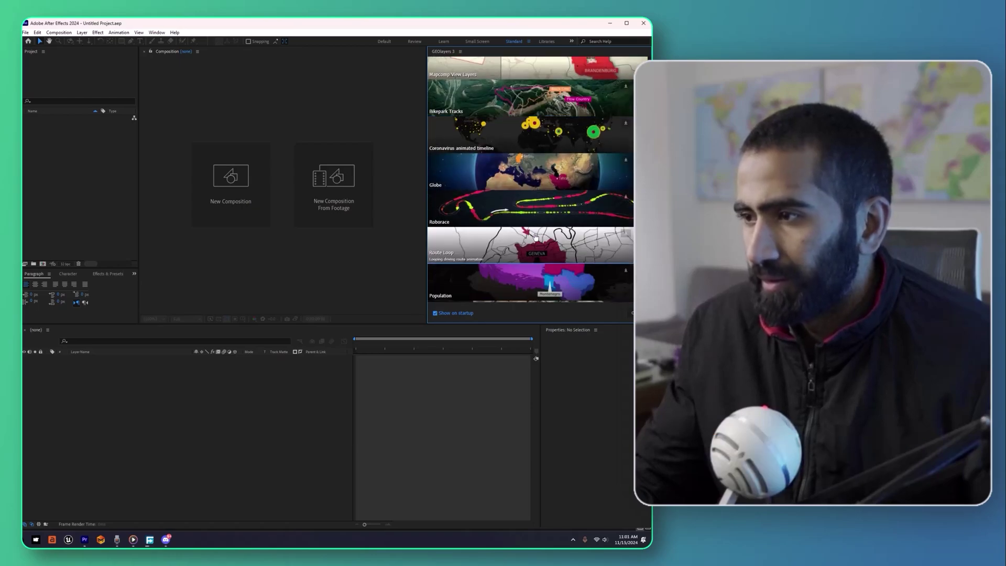
{"action": "scroll", "coordinate": [535, 237], "scroll_direction": "up", "scroll_amount": 4}
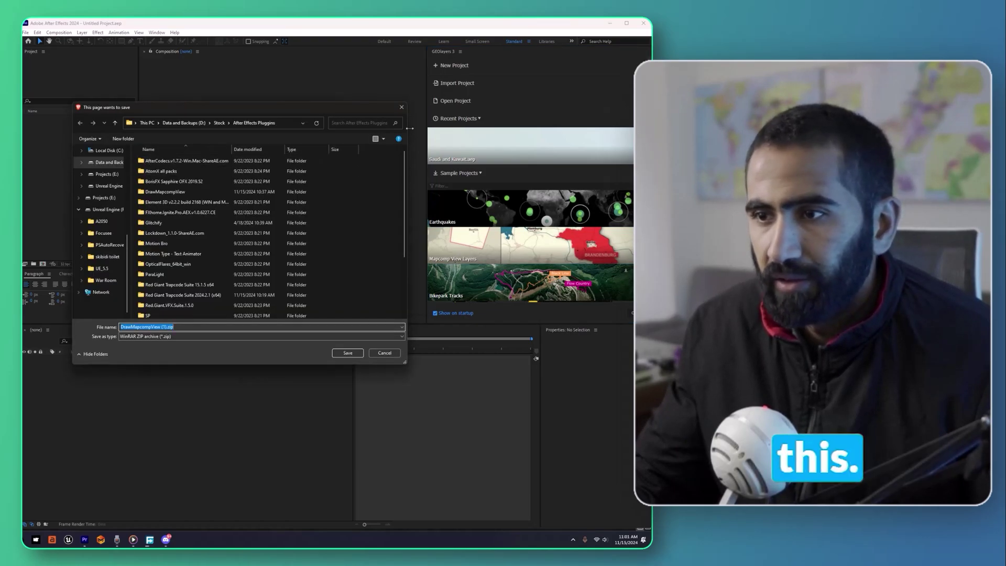
{"action": "left_click", "coordinate": [401, 107]}
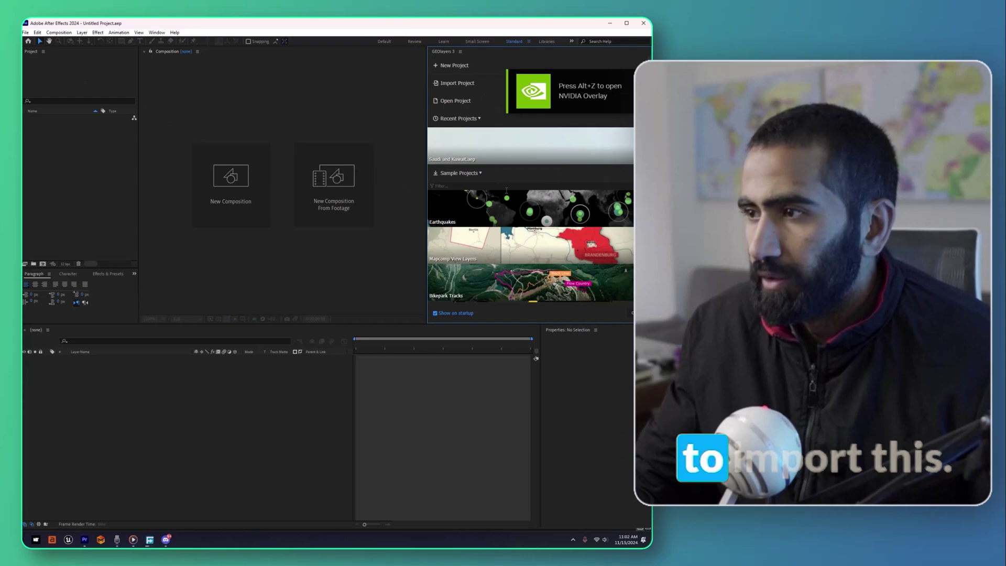
- Import the DrawMapcompView.aet project from the DrawMapcompView folder into GEOlayers and open its Main Map mapcomp
{"action": "left_click", "coordinate": [475, 84]}
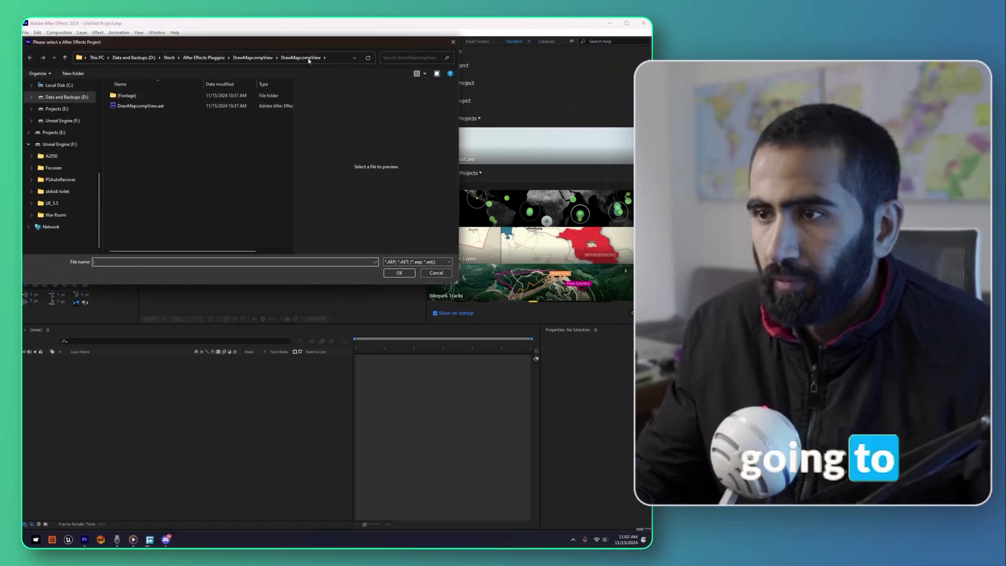
{"action": "left_click", "coordinate": [254, 59]}
{"action": "left_click", "coordinate": [136, 97]}
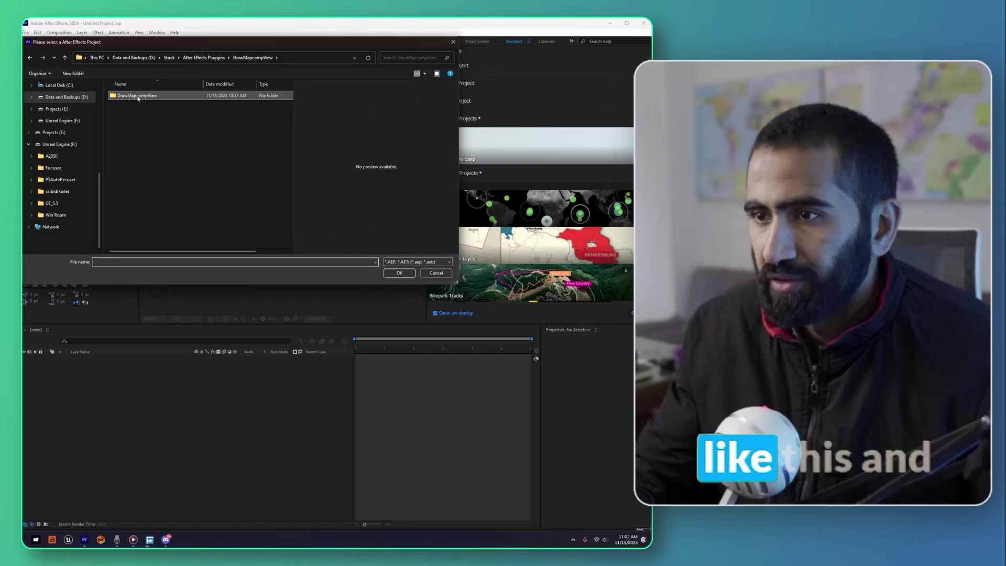
{"action": "double_click", "coordinate": [138, 98]}
{"action": "double_click", "coordinate": [147, 109]}
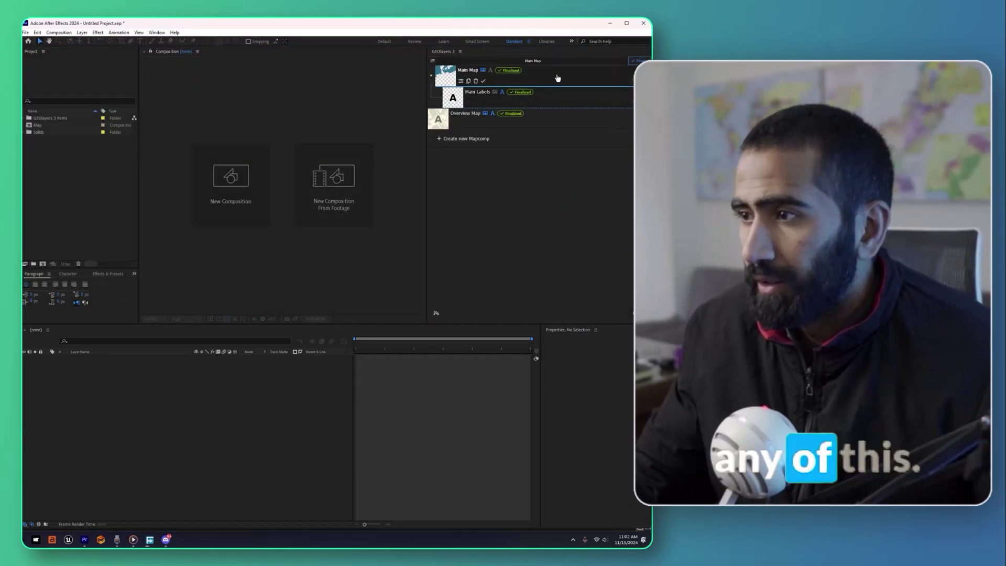
{"action": "left_click", "coordinate": [558, 78]}
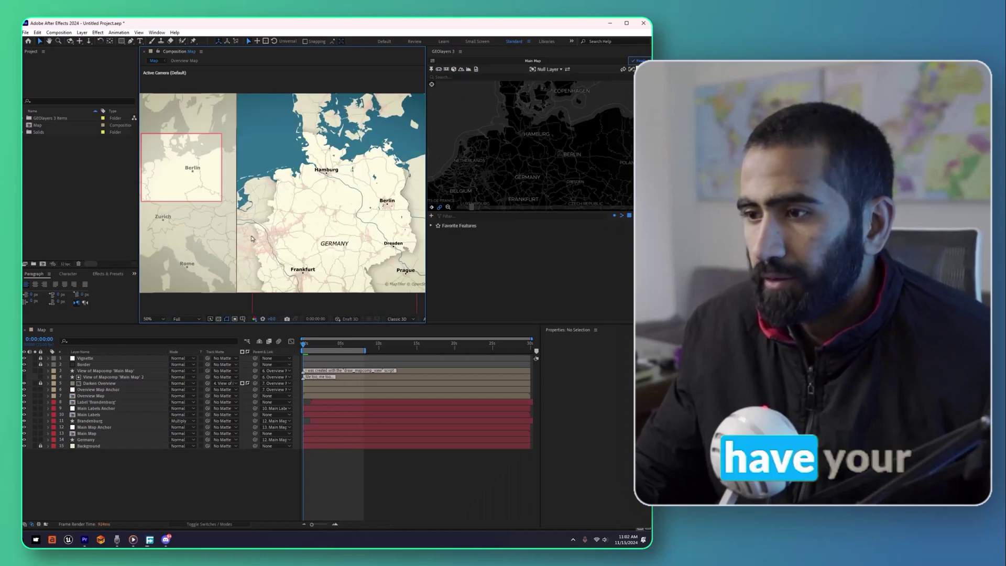
- Test zooming the Main Map in and out in GEOlayers, and preview the Map composition's animation from the start
{"action": "key", "text": "shift+slash"}
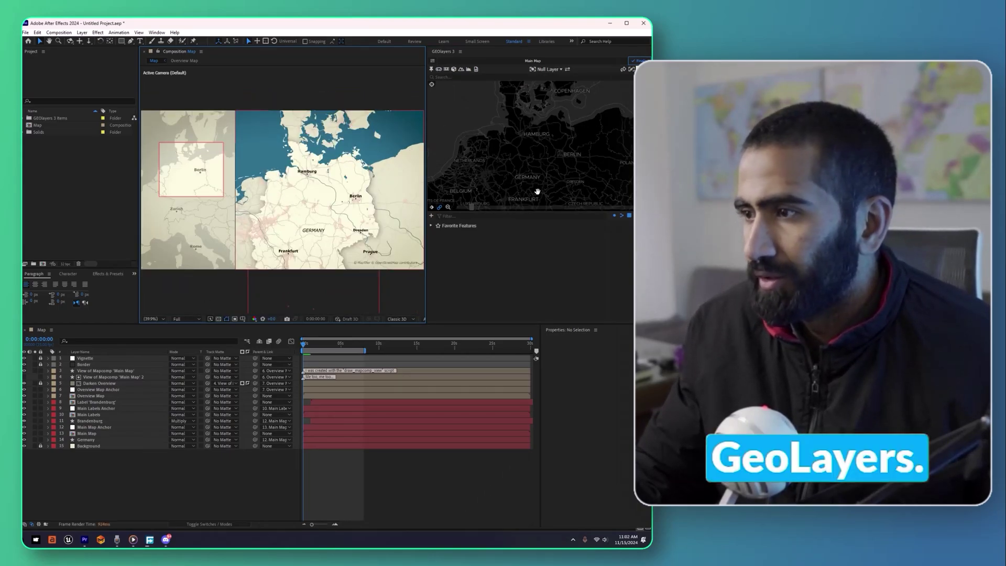
{"action": "scroll", "coordinate": [527, 186], "scroll_direction": "up", "scroll_amount": 3}
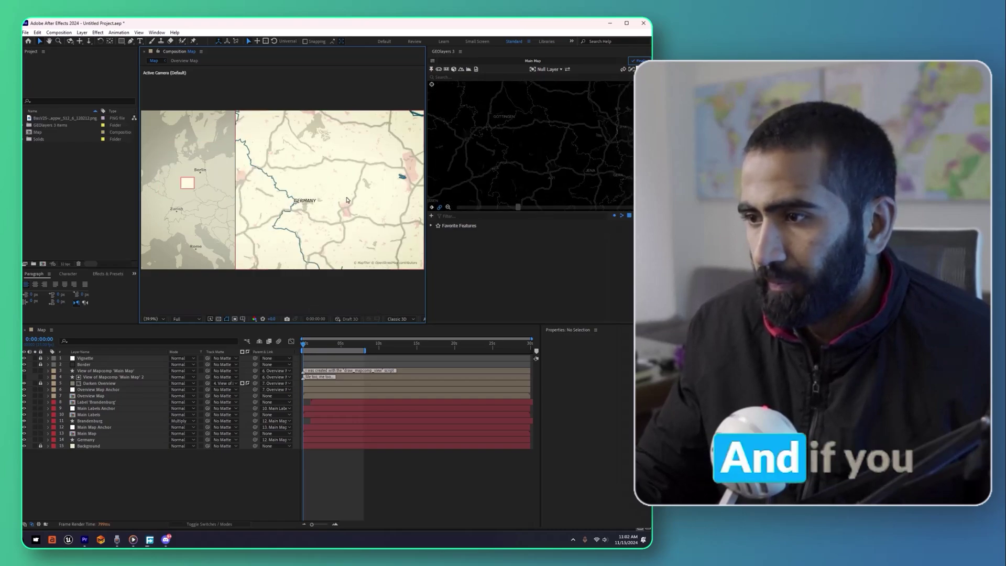
{"action": "scroll", "coordinate": [518, 161], "scroll_direction": "down", "scroll_amount": 3}
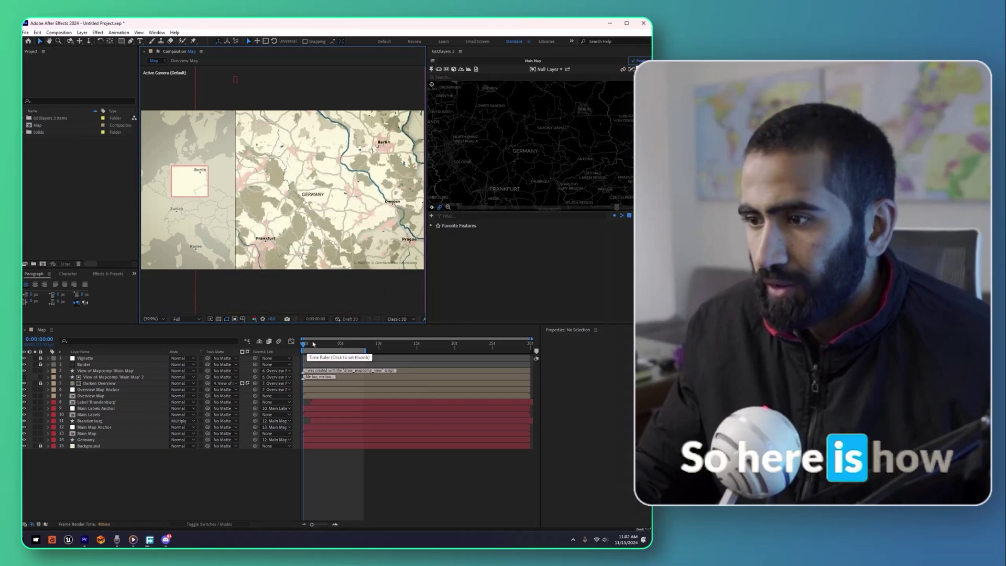
{"action": "left_click_drag", "start_coordinate": [313, 344], "coordinate": [298, 347]}
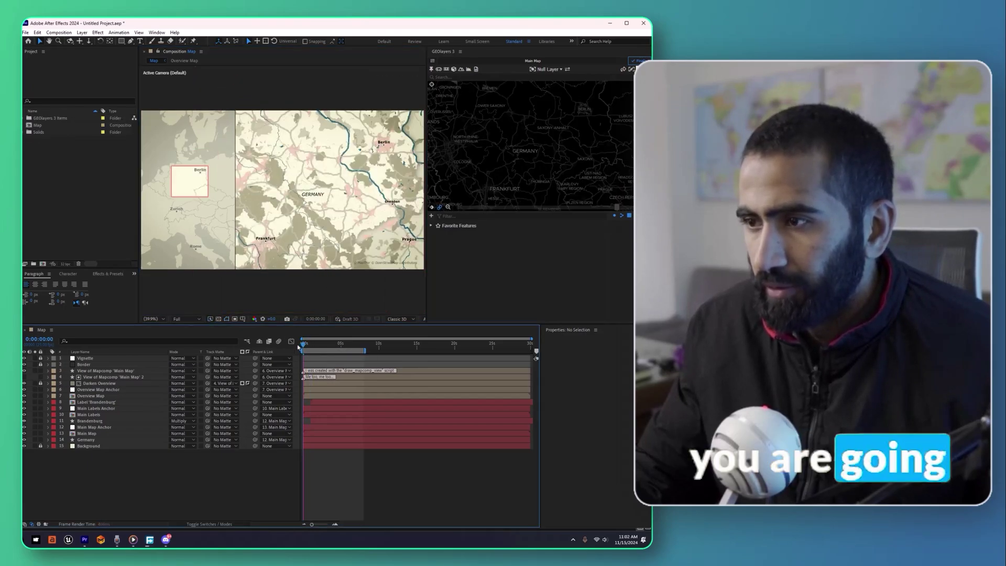
{"action": "key", "text": "space"}
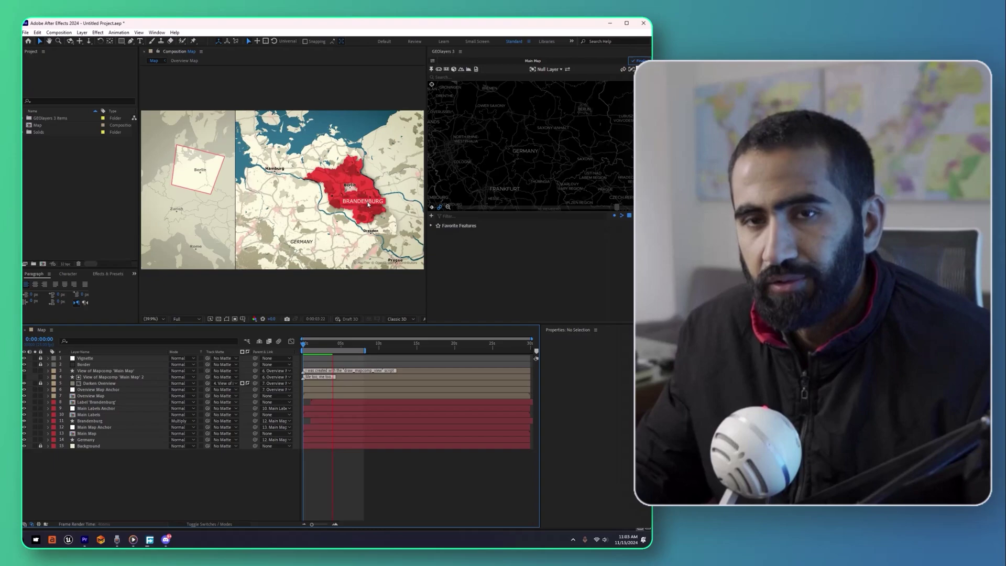
- Start a new project without saving the sample project, and refresh GEOlayers to its start page for creating a mapcomp
{"action": "left_click", "coordinate": [24, 32]}
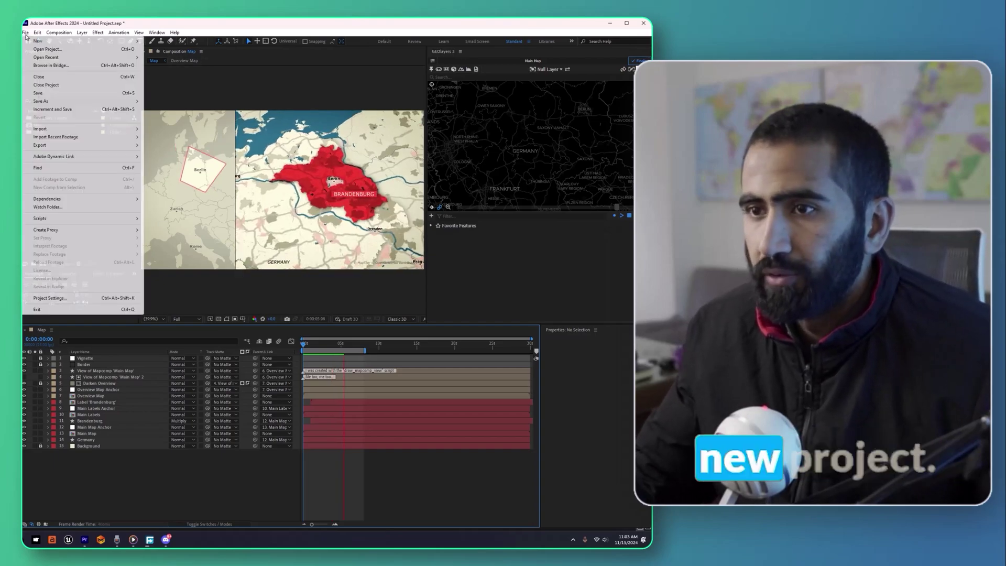
{"action": "mouse_move", "coordinate": [63, 39]}
{"action": "left_click", "coordinate": [162, 42]}
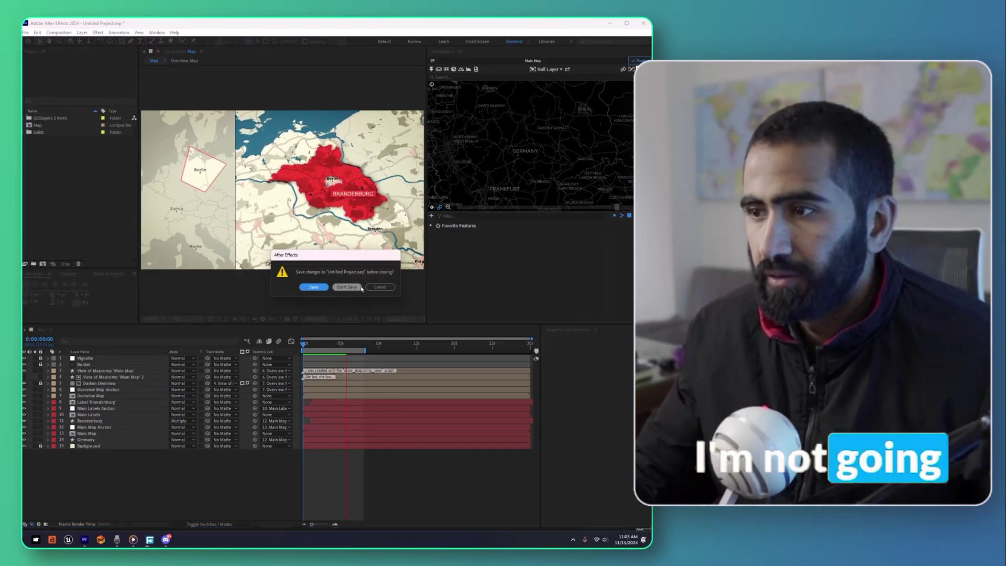
{"action": "left_click", "coordinate": [346, 291]}
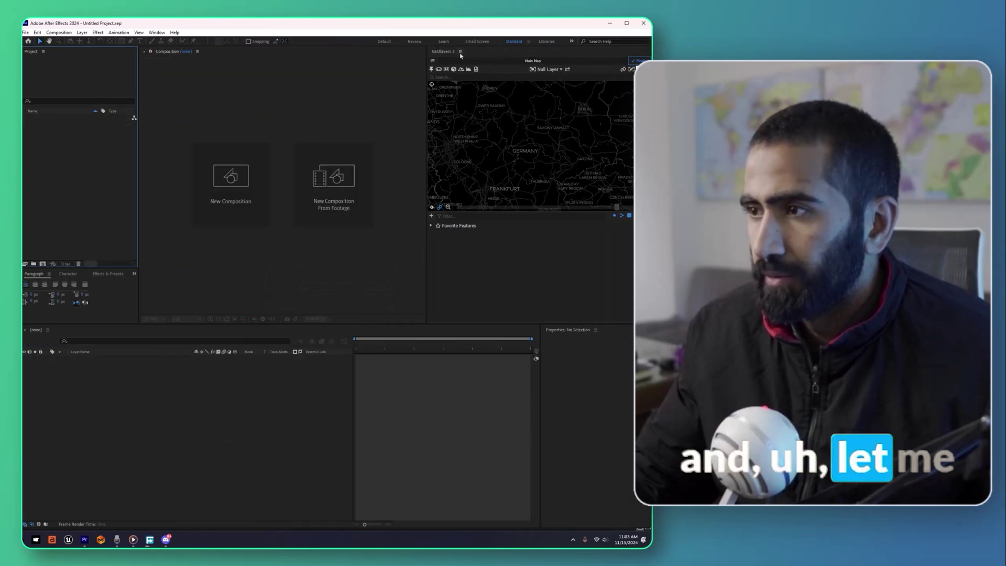
{"action": "left_click", "coordinate": [432, 62]}
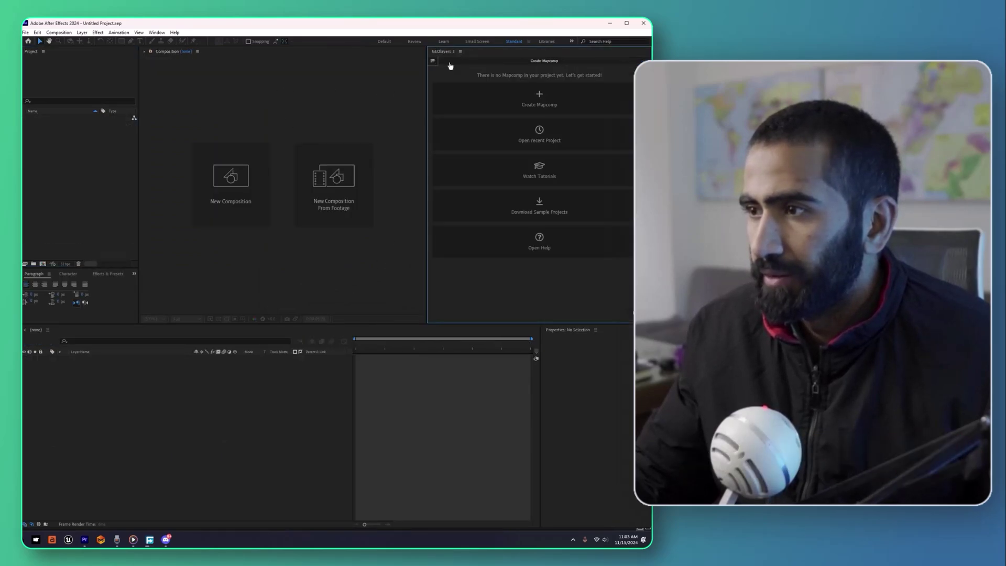
- Begin a new mapcomp named Berlin, keep its default size, frame rate and duration, and continue to the map styles
{"action": "left_click", "coordinate": [552, 105]}
{"action": "left_click", "coordinate": [475, 270]}
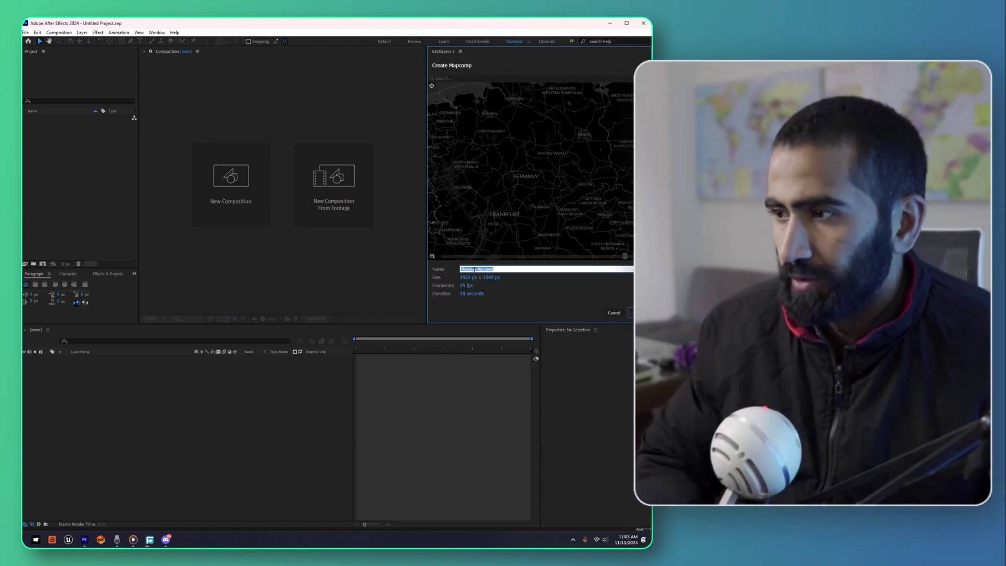
{"action": "type", "text": "Ber"}
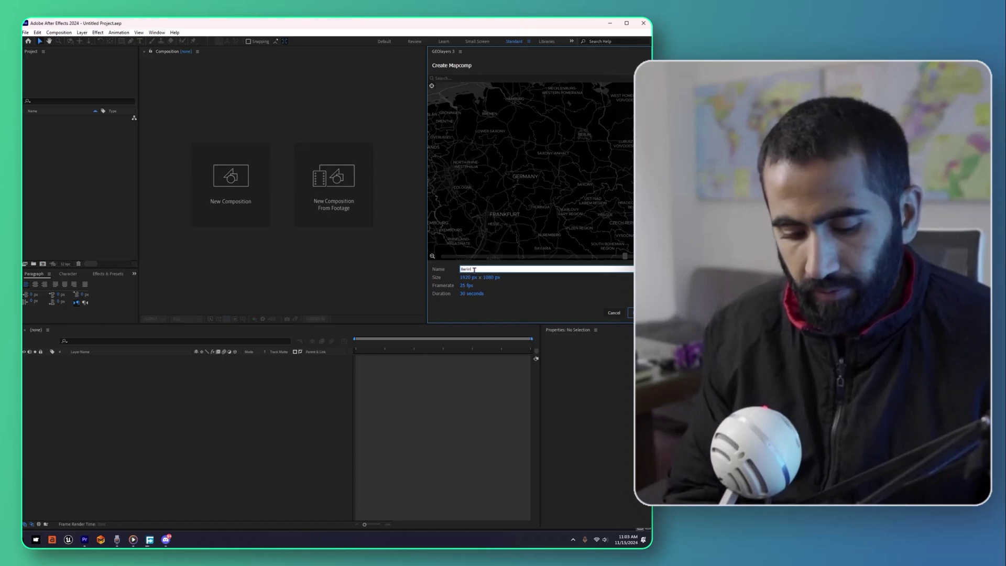
{"action": "type", "text": "lin"}
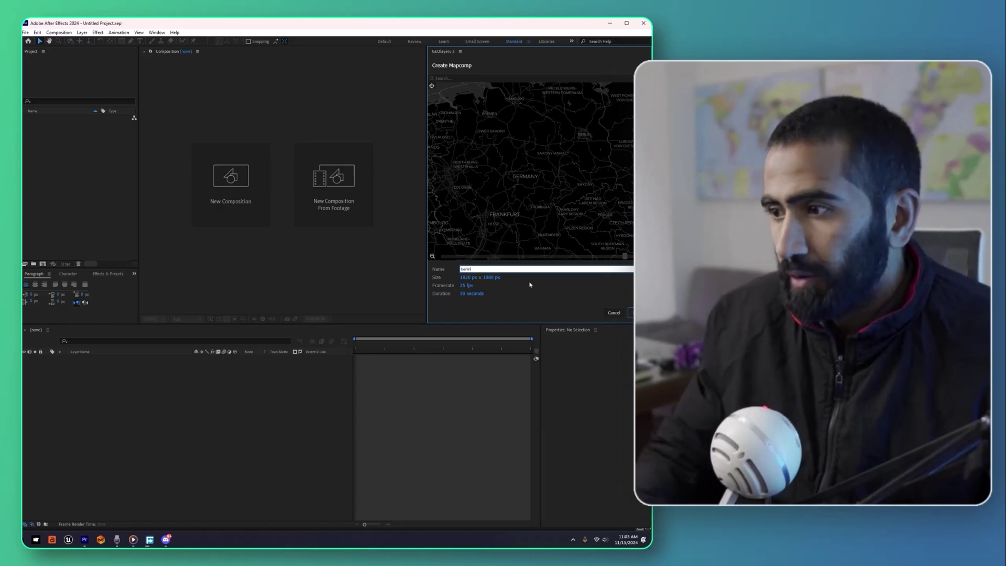
{"action": "key", "text": "Return"}
{"action": "left_click", "coordinate": [637, 313]}
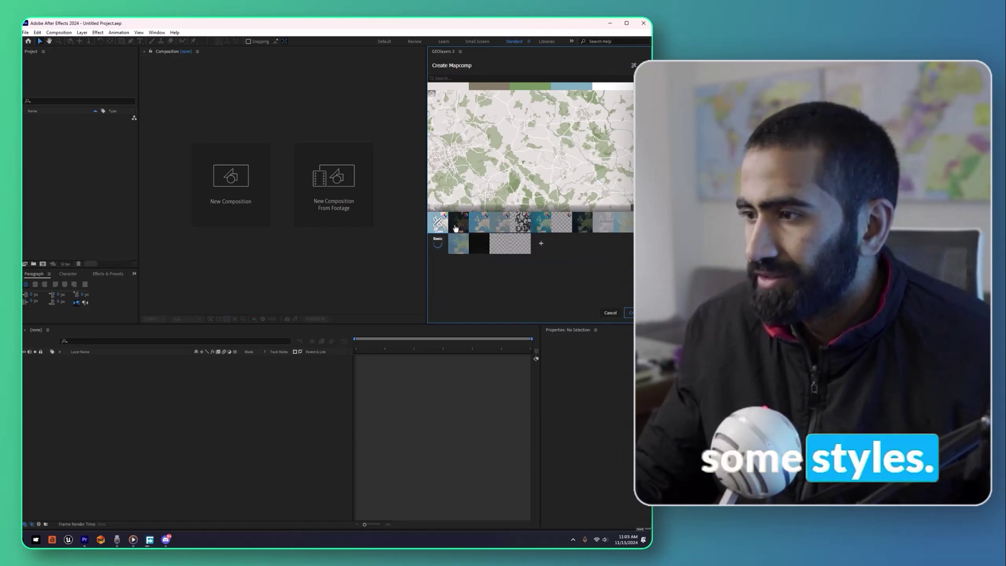
- Create the mapcomp with the first map style, recolored with the black color theme
{"action": "left_click", "coordinate": [582, 229]}
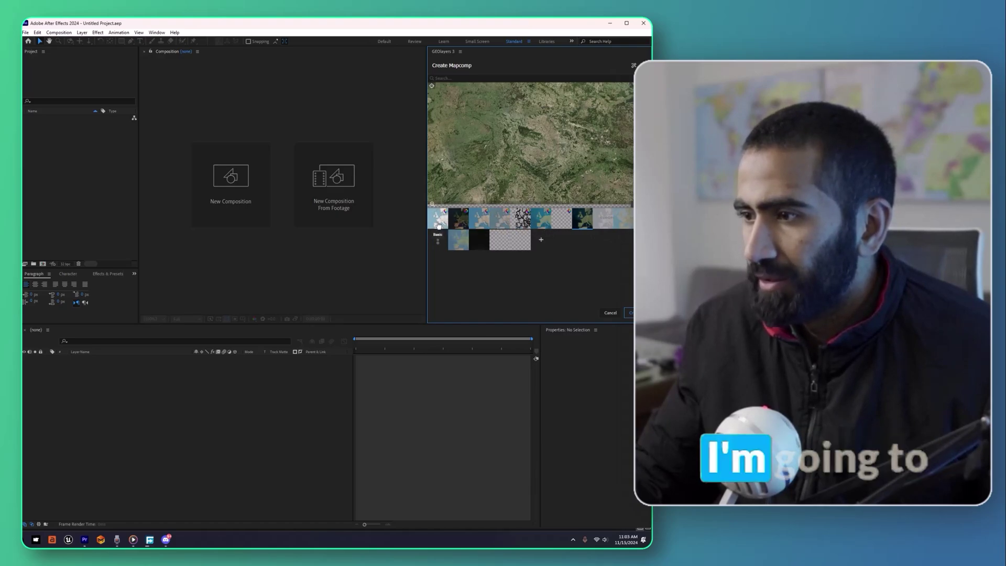
{"action": "left_click", "coordinate": [439, 225]}
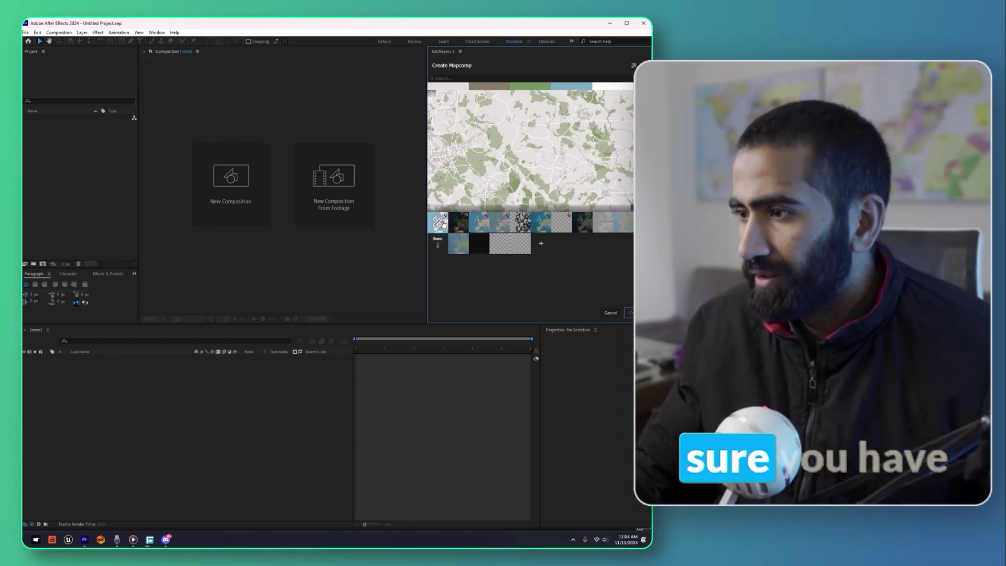
{"action": "mouse_move", "coordinate": [448, 220]}
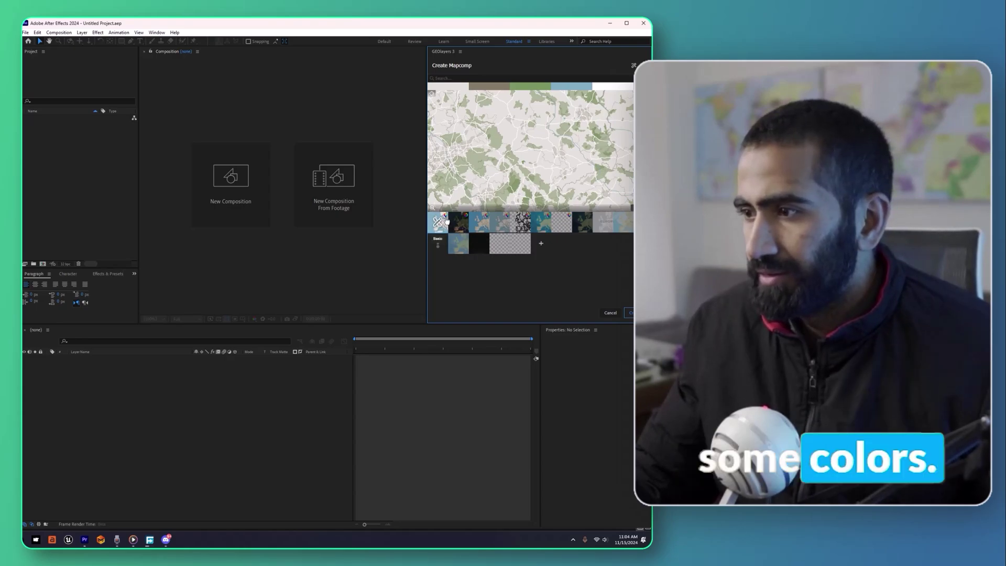
{"action": "left_click", "coordinate": [613, 87]}
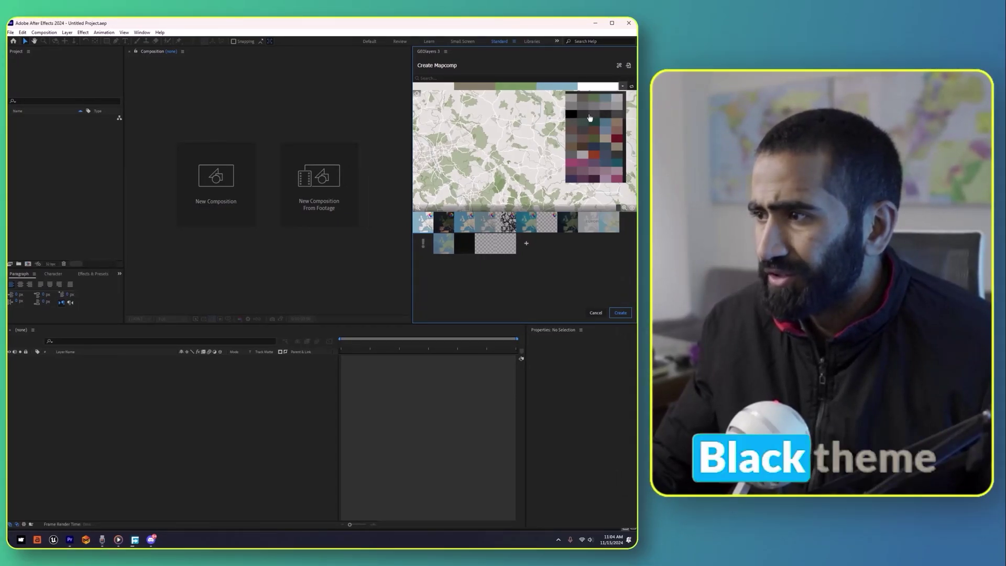
{"action": "left_click", "coordinate": [589, 116]}
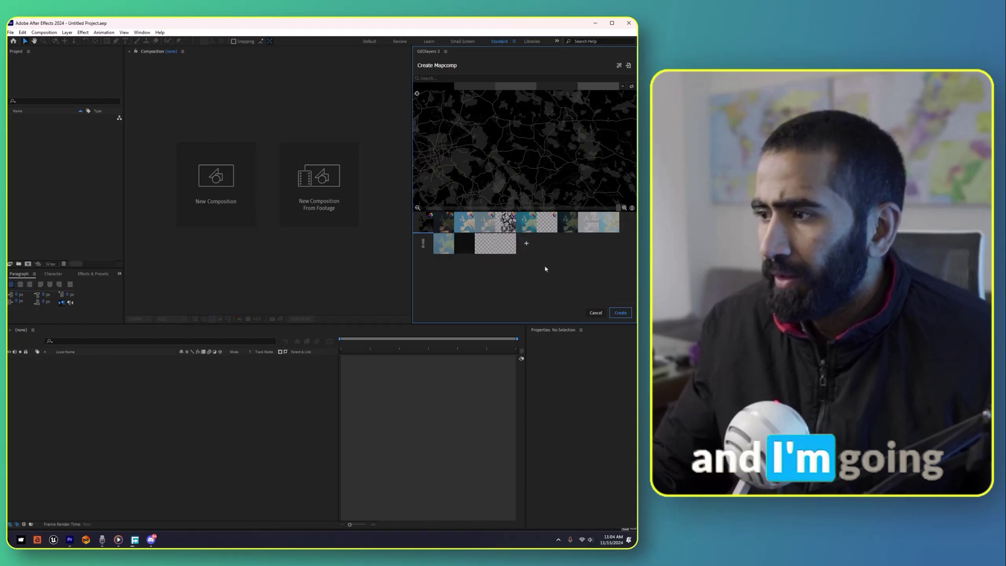
{"action": "left_click", "coordinate": [620, 315]}
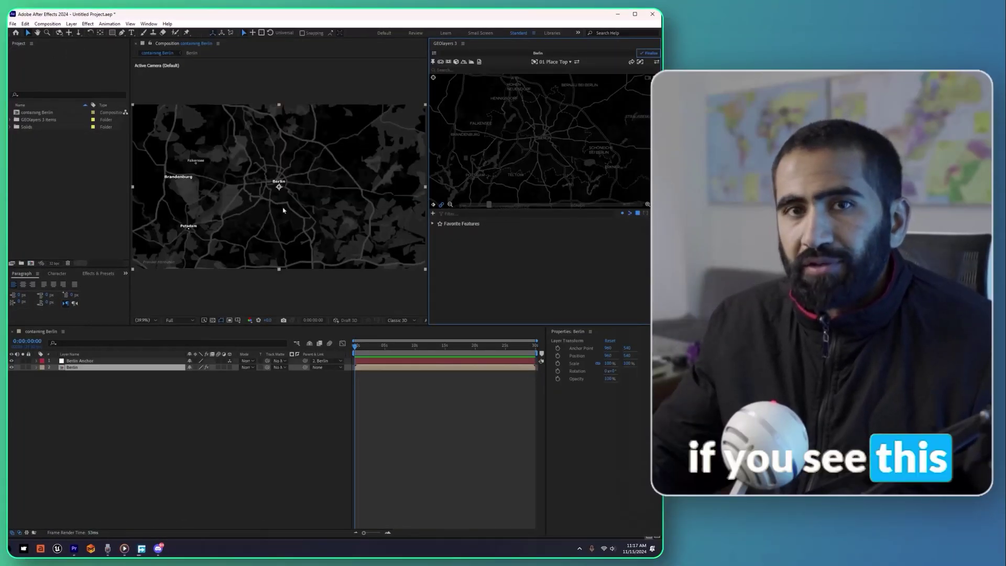
- Add the downloadable States and Provinces dataset to the GEOlayers feature browser
{"action": "scroll", "coordinate": [542, 146], "scroll_direction": "up", "scroll_amount": 2}
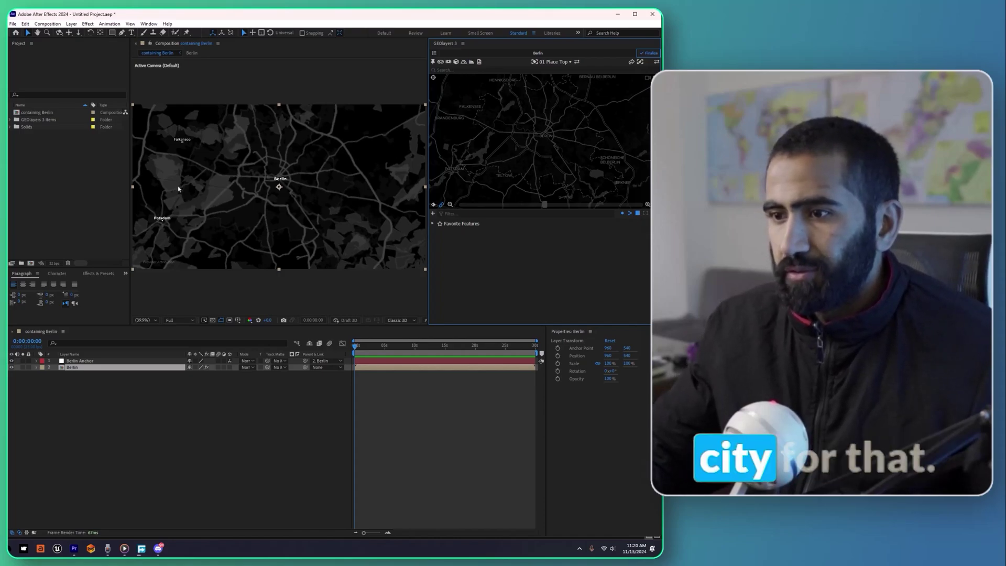
{"action": "left_click", "coordinate": [433, 214]}
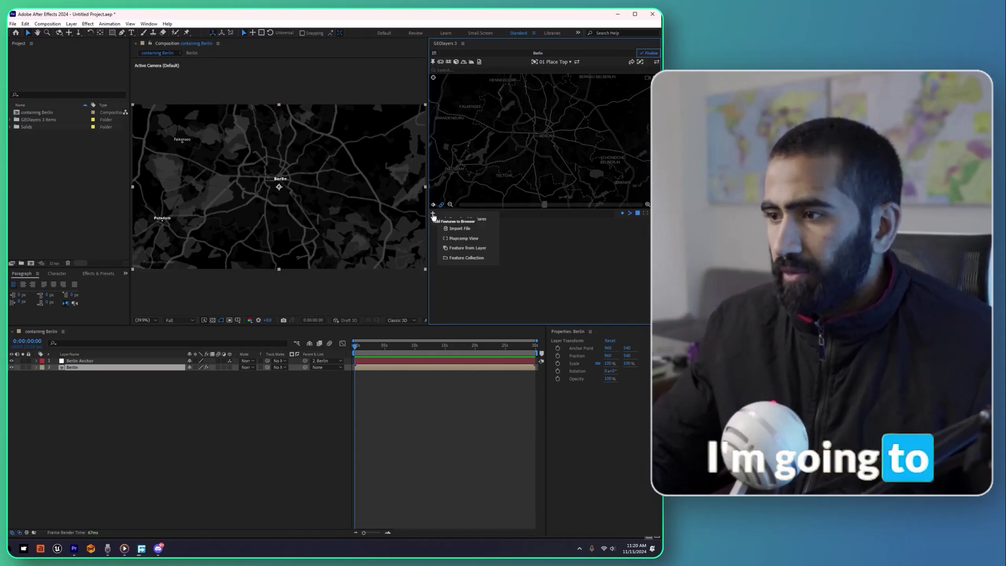
{"action": "left_click", "coordinate": [538, 279]}
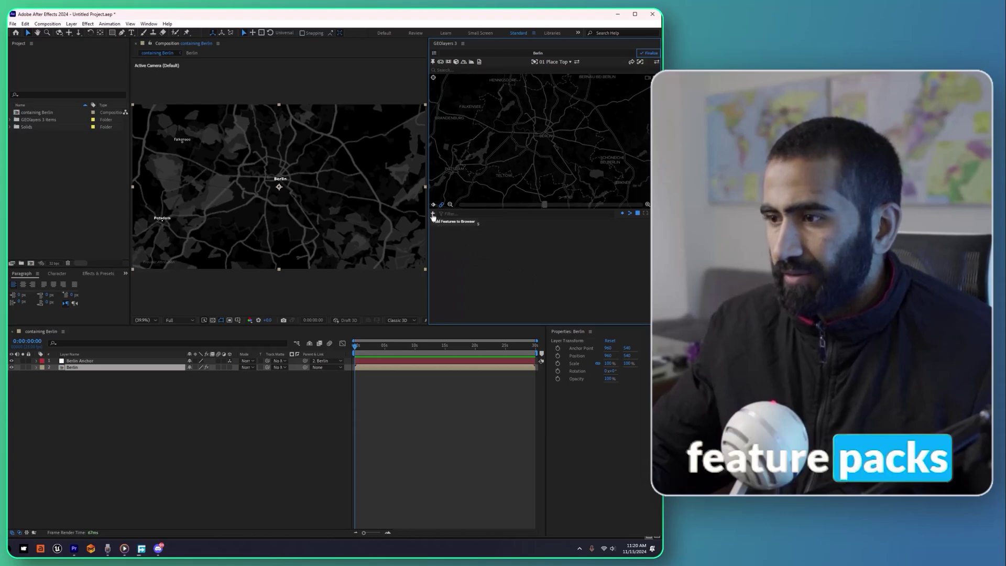
{"action": "left_click", "coordinate": [433, 214]}
{"action": "left_click", "coordinate": [477, 220]}
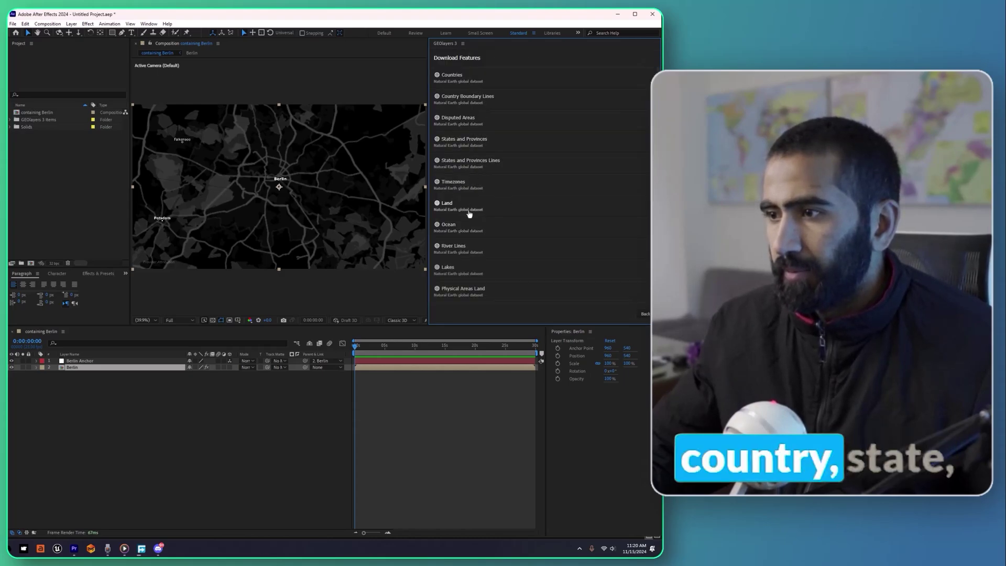
{"action": "left_click", "coordinate": [475, 141]}
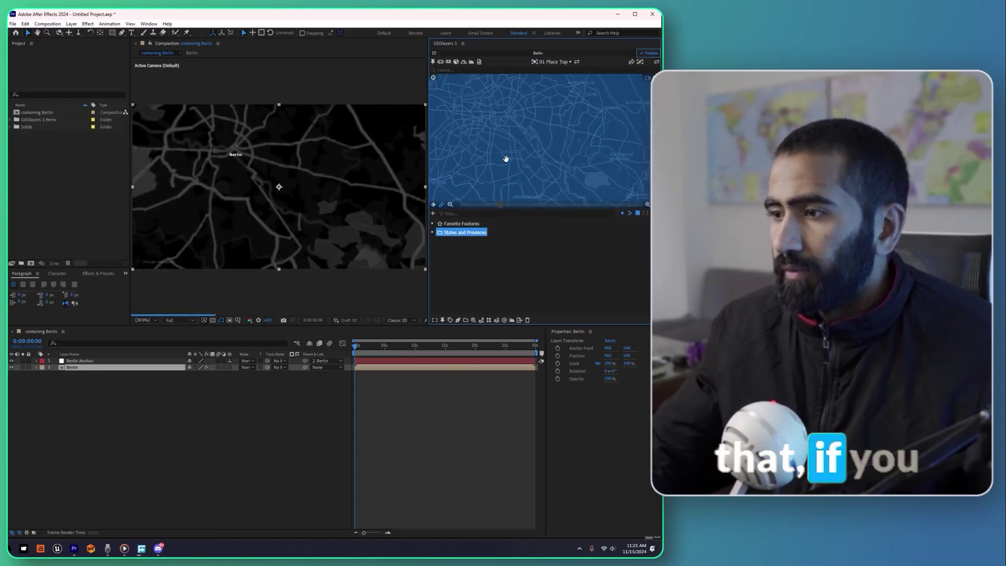
- Filter the features for "berlin" and select the Berlin entry under Germany
{"action": "scroll", "coordinate": [514, 168], "scroll_direction": "down", "scroll_amount": 3}
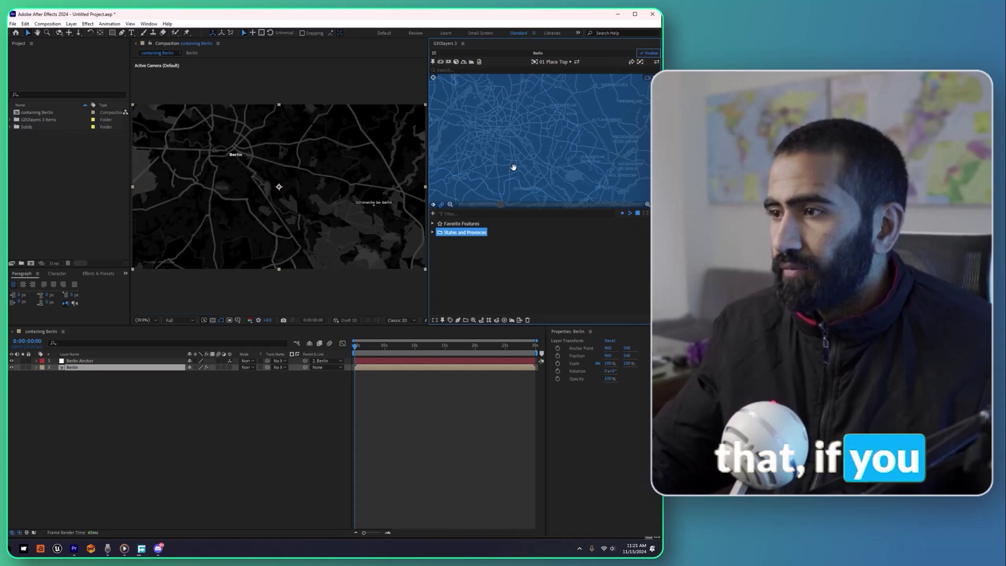
{"action": "scroll", "coordinate": [511, 165], "scroll_direction": "down", "scroll_amount": 3}
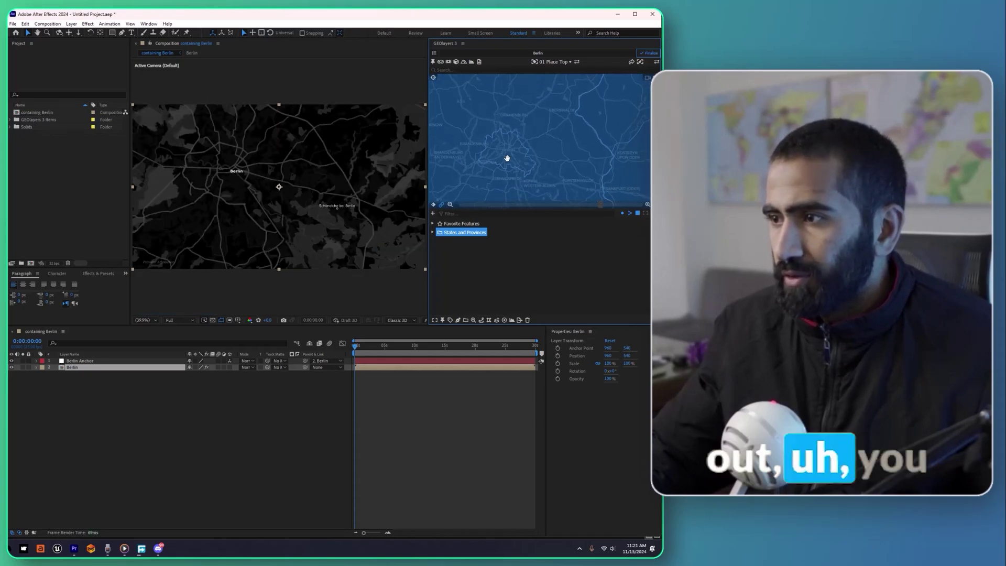
{"action": "scroll", "coordinate": [507, 158], "scroll_direction": "down", "scroll_amount": 3}
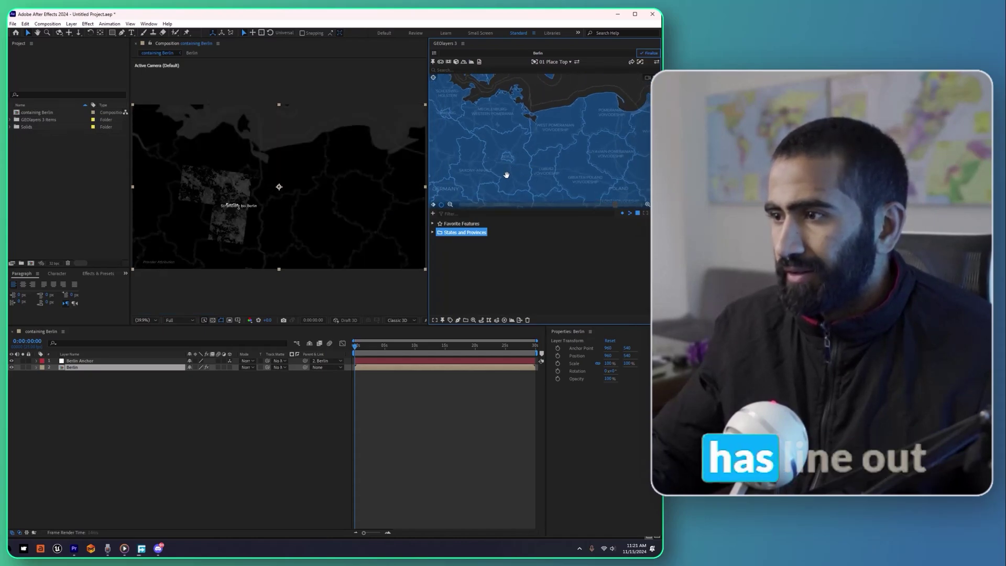
{"action": "left_click_drag", "start_coordinate": [510, 180], "coordinate": [528, 165]}
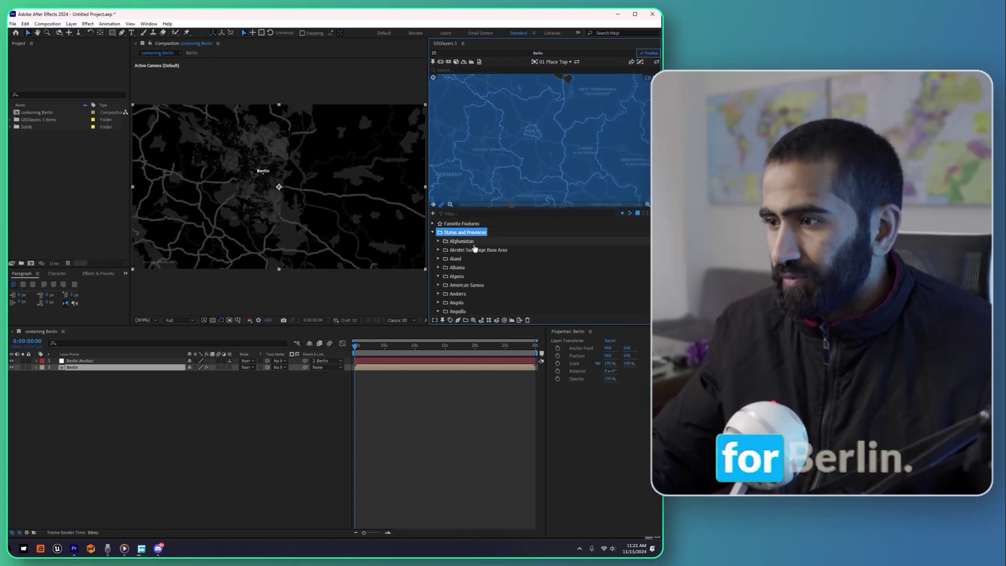
{"action": "left_click", "coordinate": [481, 213]}
{"action": "type", "text": "bel"}
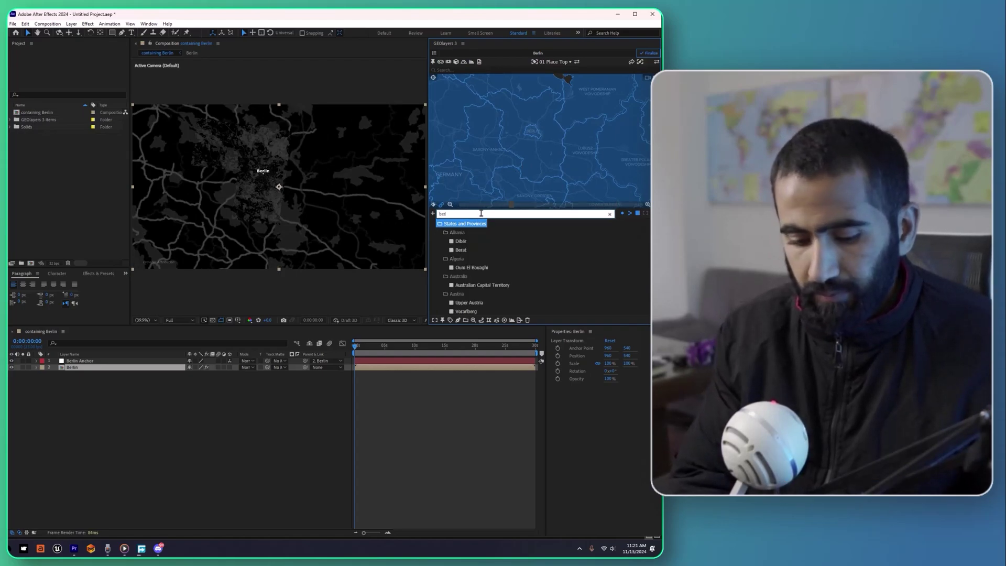
{"action": "type", "text": "lin"}
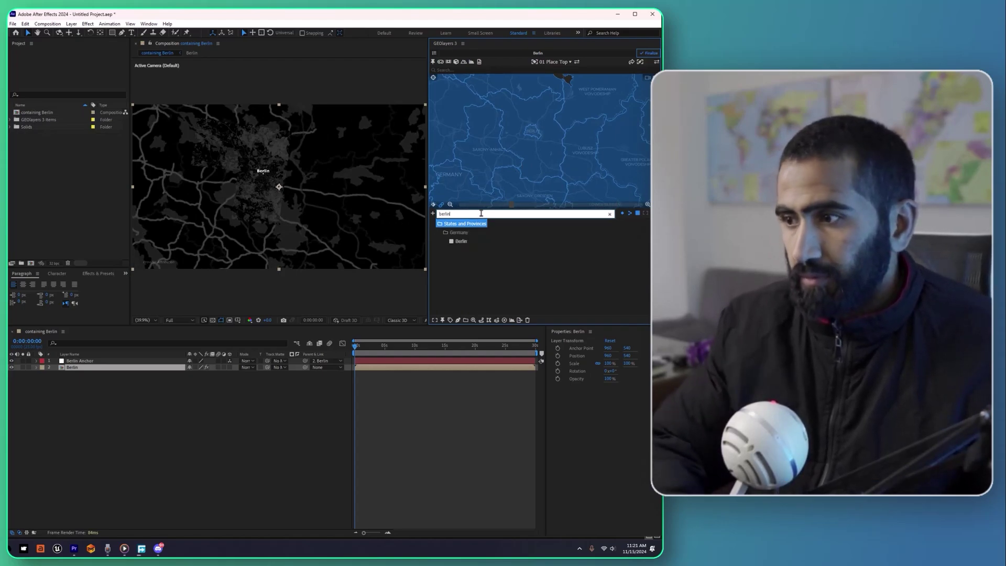
{"action": "left_click", "coordinate": [461, 242]}
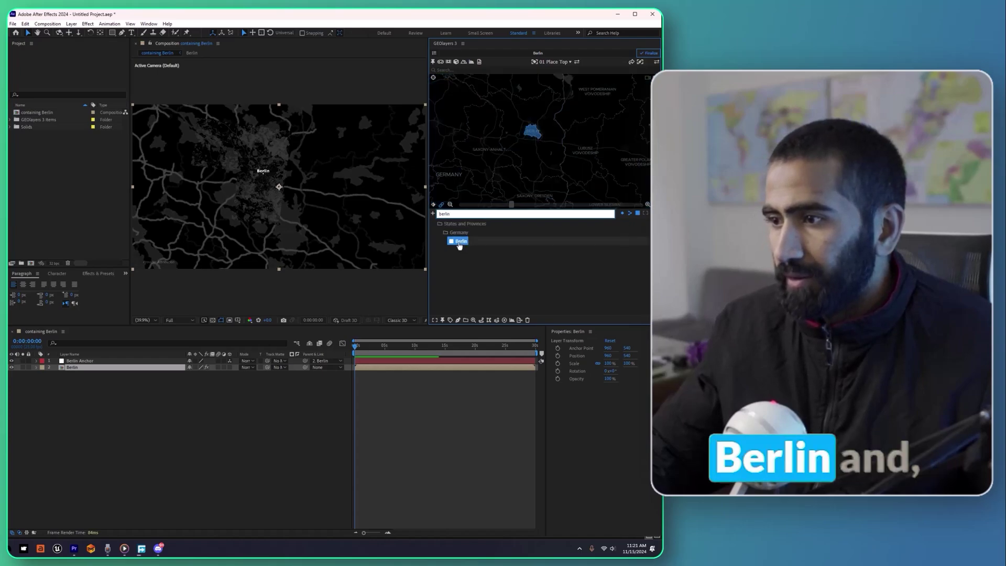
- Frame the map on the Berlin region and assign the Berlin feature a plain gray fill style
{"action": "scroll", "coordinate": [535, 143], "scroll_direction": "up", "scroll_amount": 5}
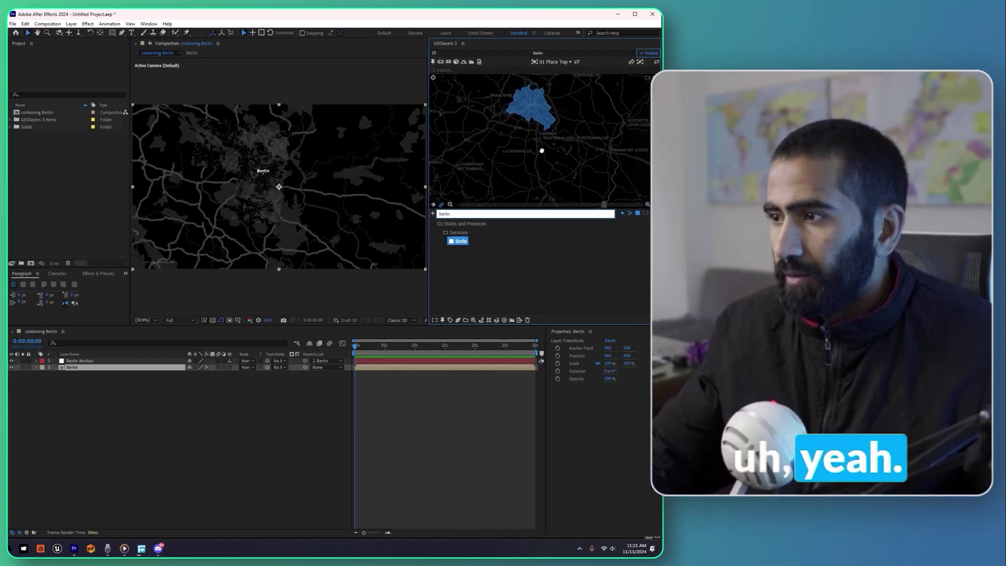
{"action": "scroll", "coordinate": [565, 140], "scroll_direction": "down", "scroll_amount": 2}
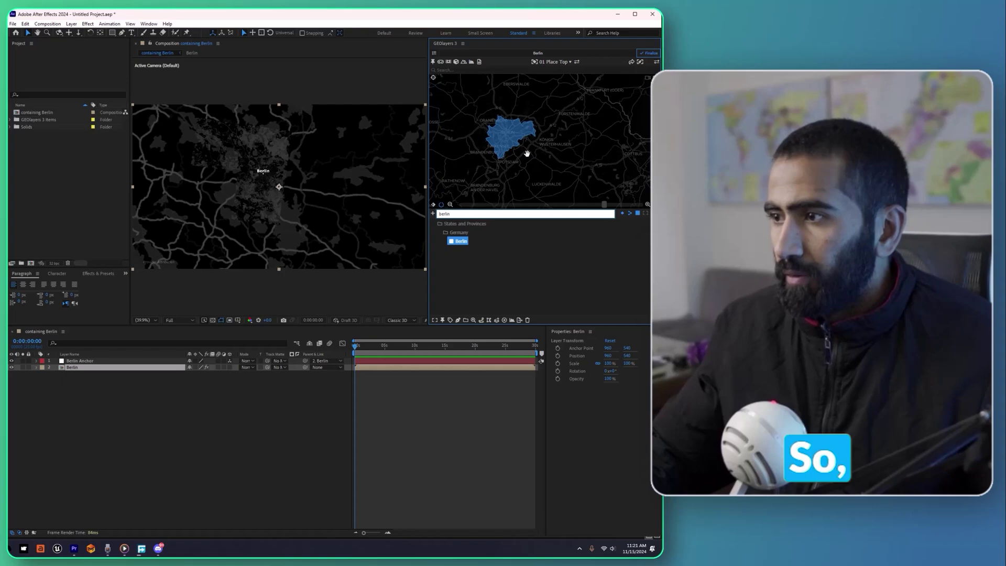
{"action": "scroll", "coordinate": [526, 149], "scroll_direction": "up", "scroll_amount": 2}
{"action": "left_click_drag", "start_coordinate": [518, 152], "coordinate": [533, 164]}
{"action": "scroll", "coordinate": [529, 166], "scroll_direction": "up", "scroll_amount": 2}
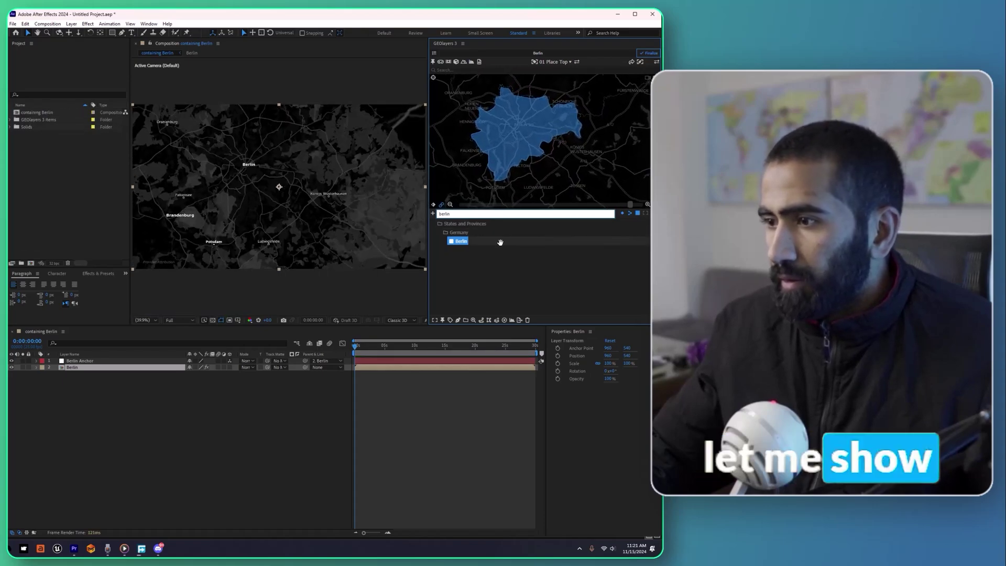
{"action": "left_click", "coordinate": [642, 243]}
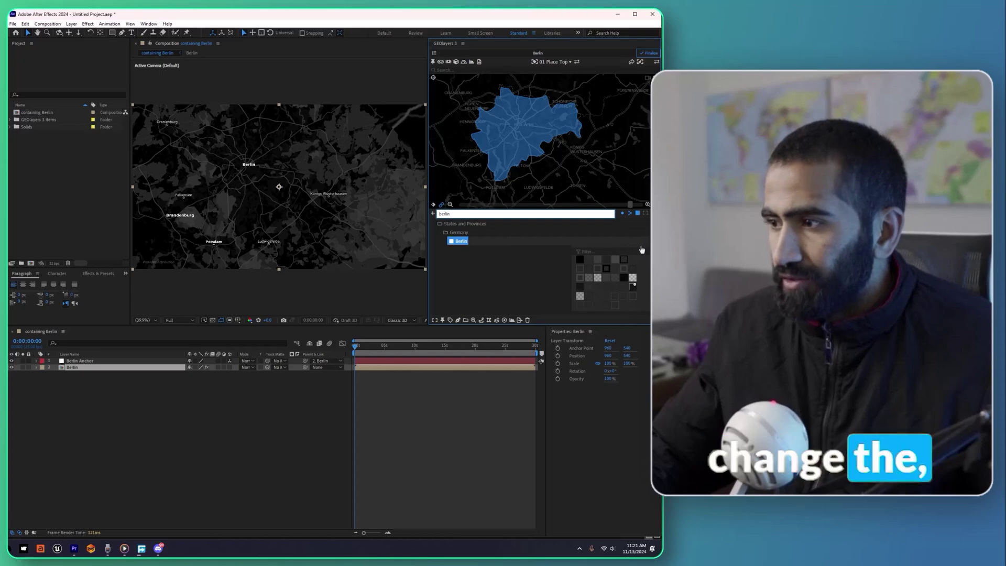
{"action": "left_click", "coordinate": [586, 263]}
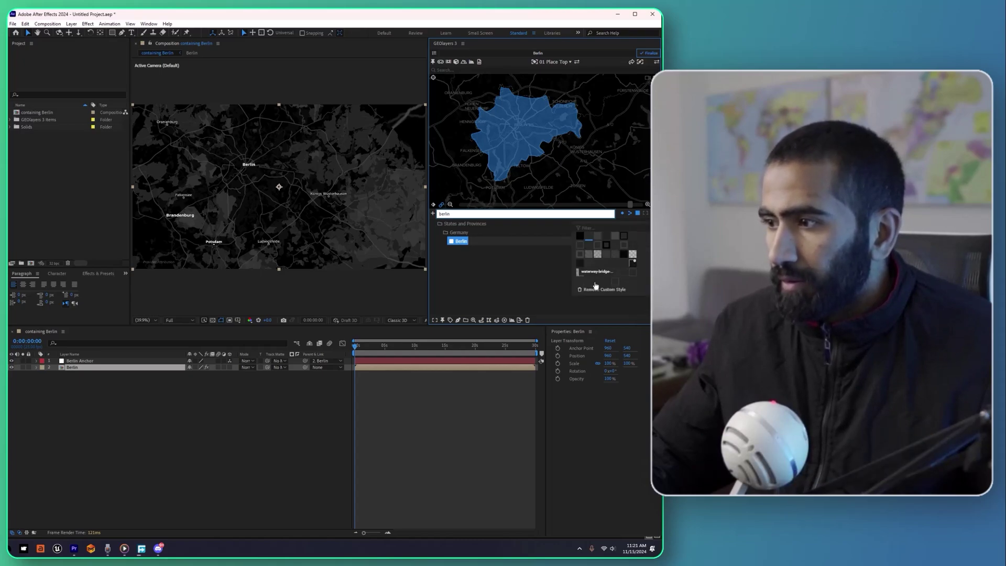
{"action": "left_click", "coordinate": [613, 238]}
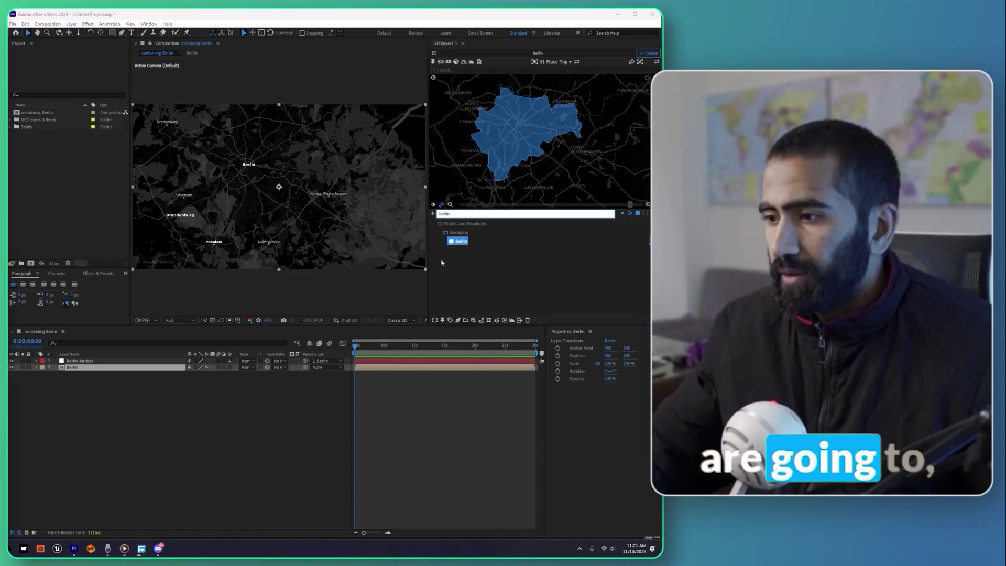
- Draw the Berlin feature as a shape layer and set that layer's blending mode to Add
{"action": "left_click", "coordinate": [458, 320]}
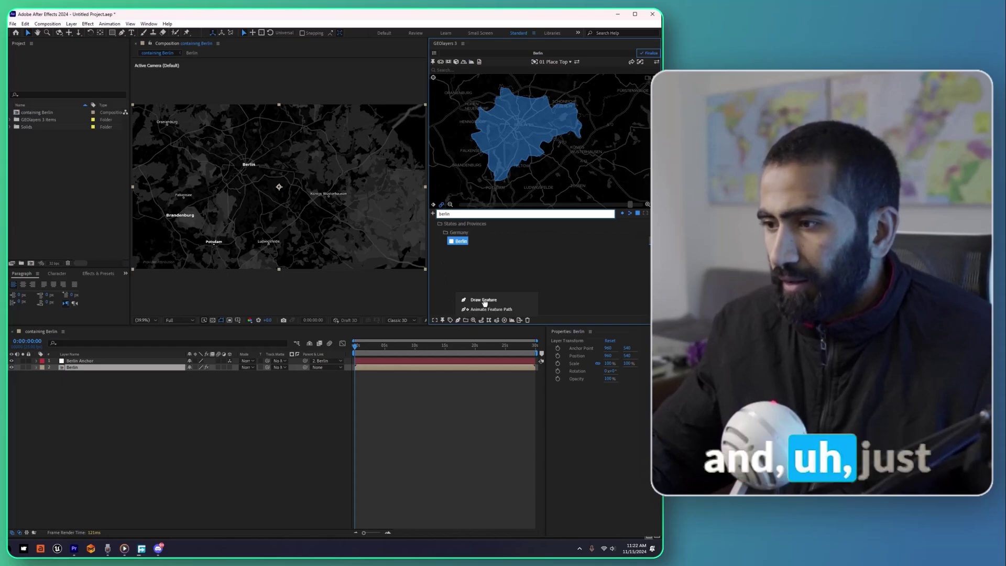
{"action": "left_click", "coordinate": [474, 300]}
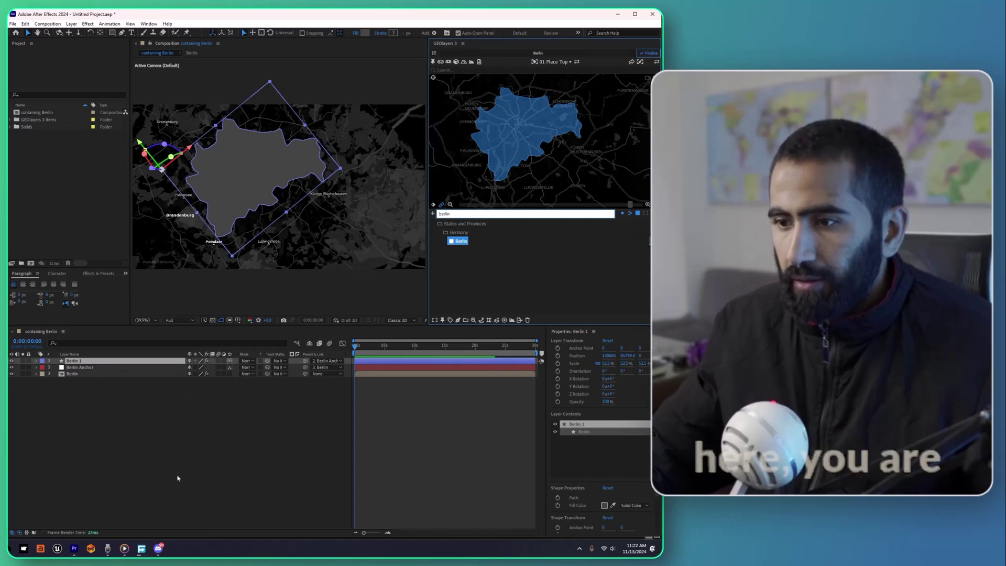
{"action": "left_click", "coordinate": [277, 361]}
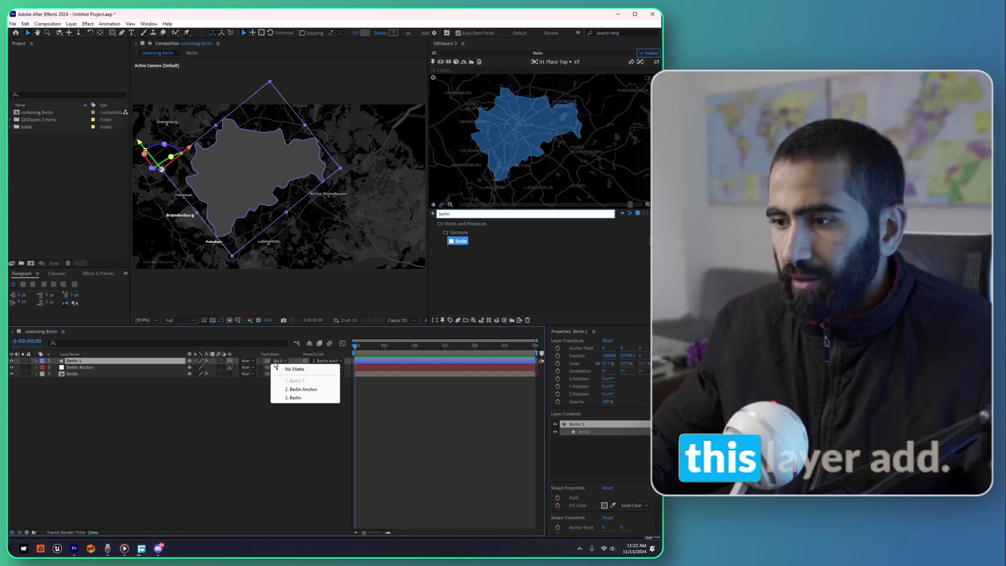
{"action": "left_click", "coordinate": [248, 362]}
{"action": "left_click", "coordinate": [258, 101]}
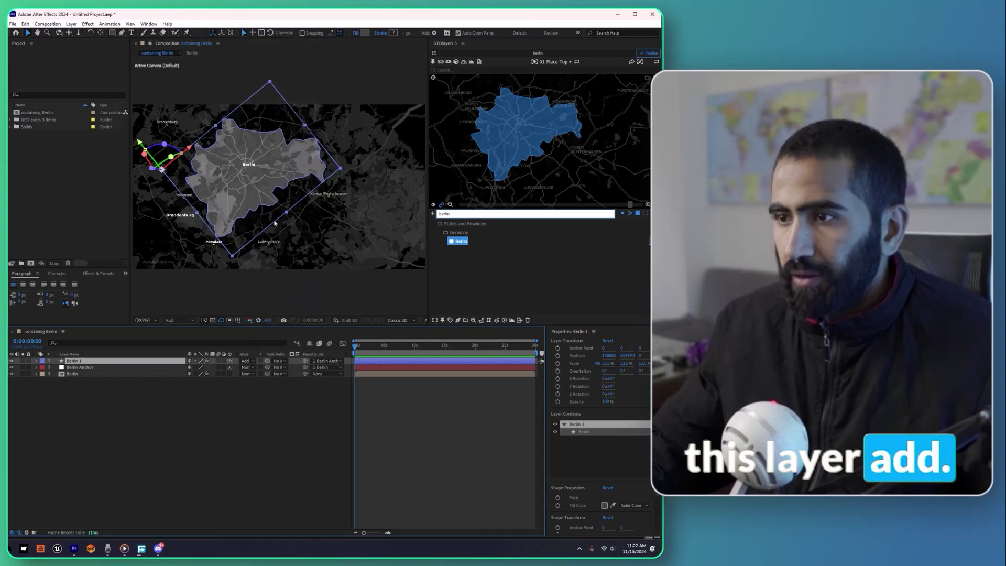
{"action": "left_click", "coordinate": [277, 149]}
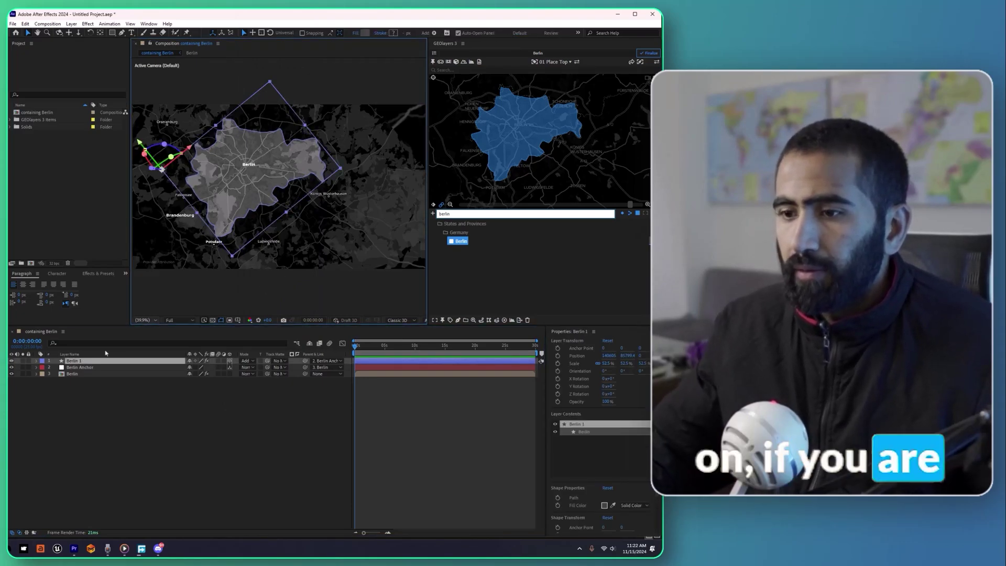
- Change the fill color of the Berlin shape layer to a fully saturated blue
{"action": "left_click", "coordinate": [83, 368]}
{"action": "left_click", "coordinate": [80, 362]}
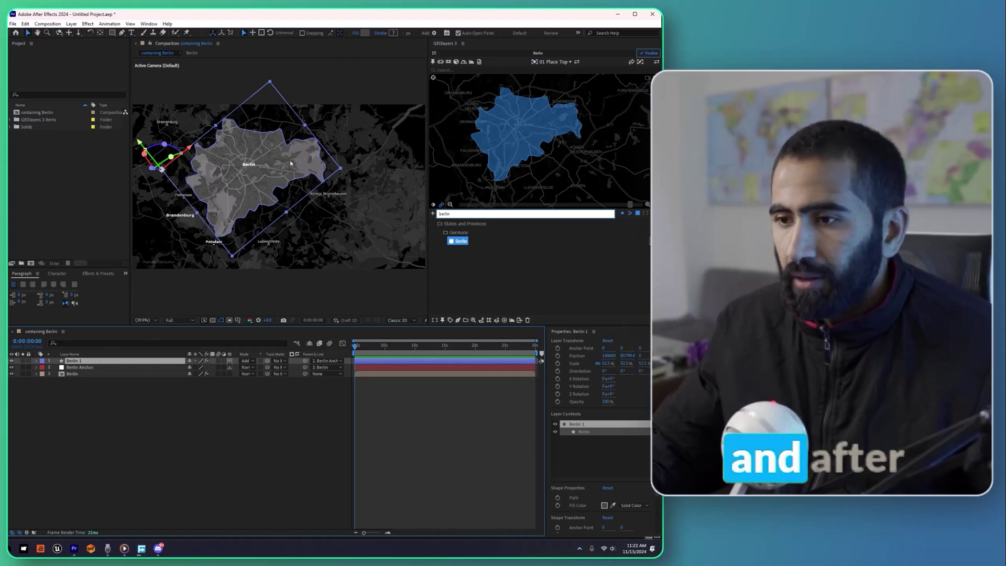
{"action": "left_click", "coordinate": [365, 34]}
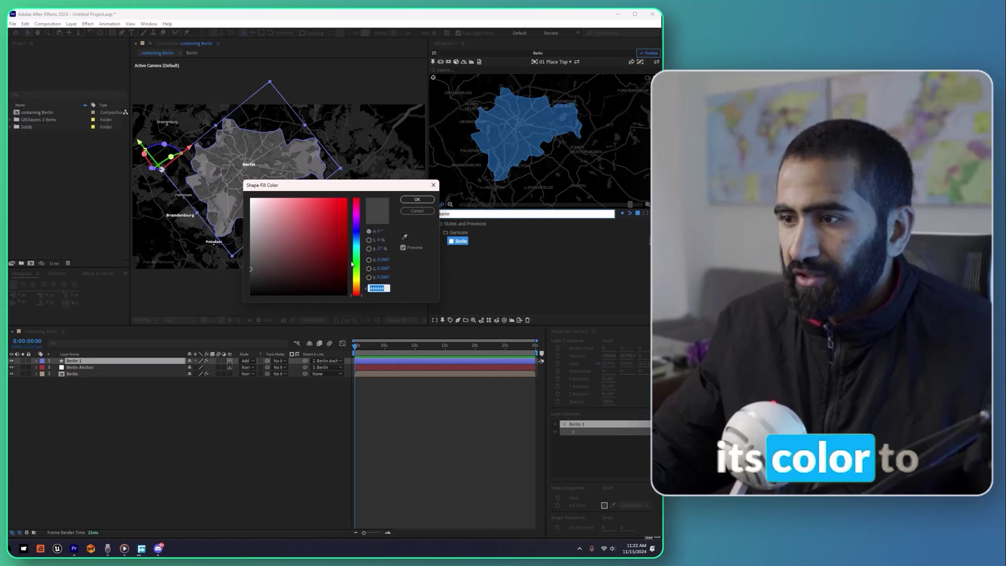
{"action": "left_click_drag", "start_coordinate": [355, 266], "coordinate": [349, 228]}
{"action": "left_click", "coordinate": [347, 200]}
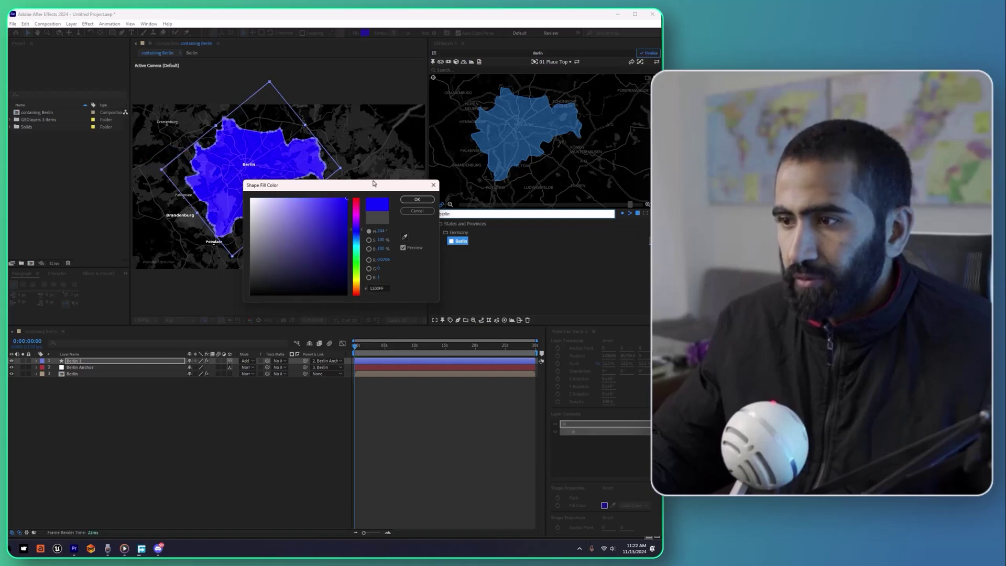
{"action": "left_click", "coordinate": [413, 200]}
{"action": "left_click", "coordinate": [332, 227]}
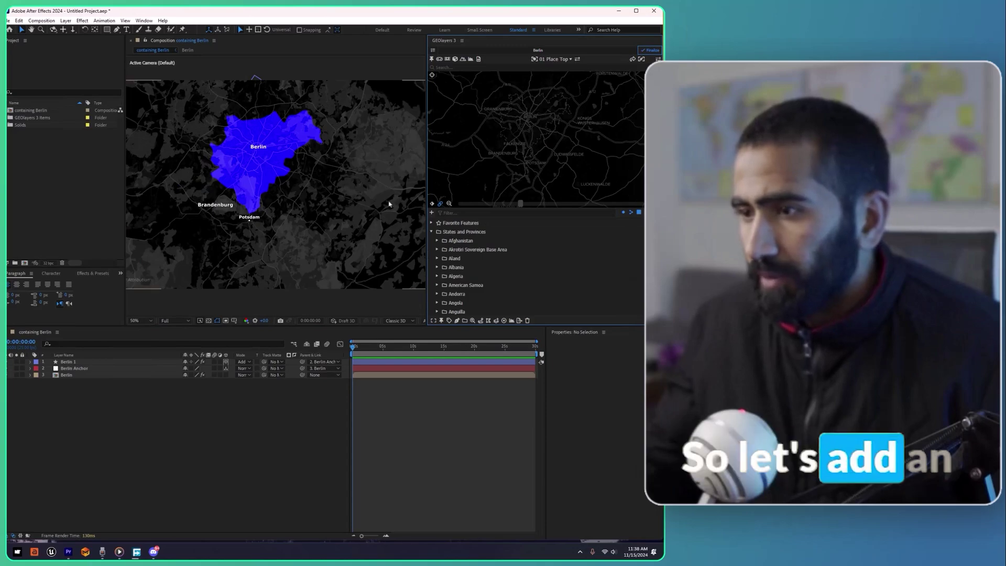
- Filter the features for "saxon", select Saxony under Germany, and assign it a plain gray fill style
{"action": "left_click", "coordinate": [466, 213]}
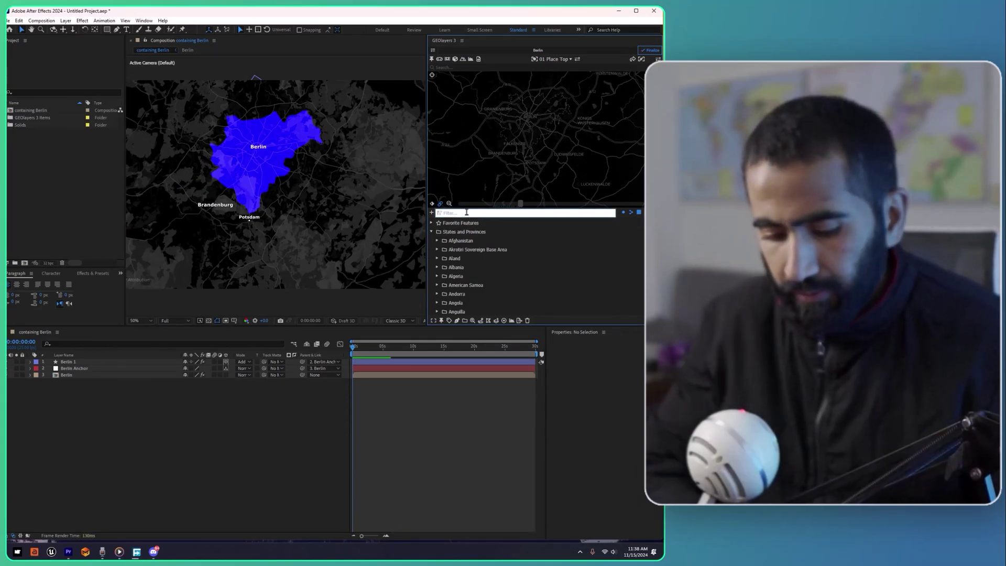
{"action": "key", "text": "BackSpace"}
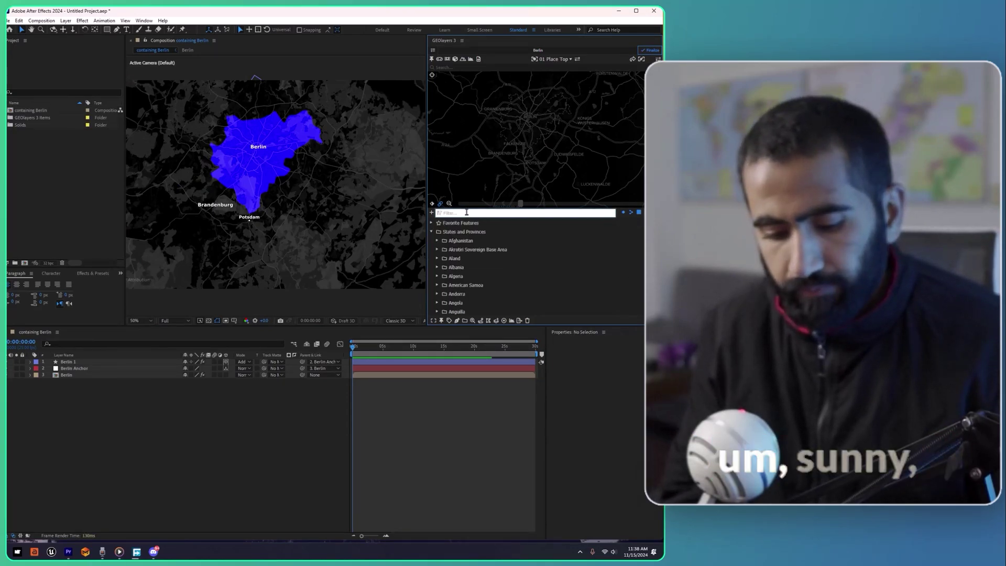
{"action": "type", "text": "saxon"}
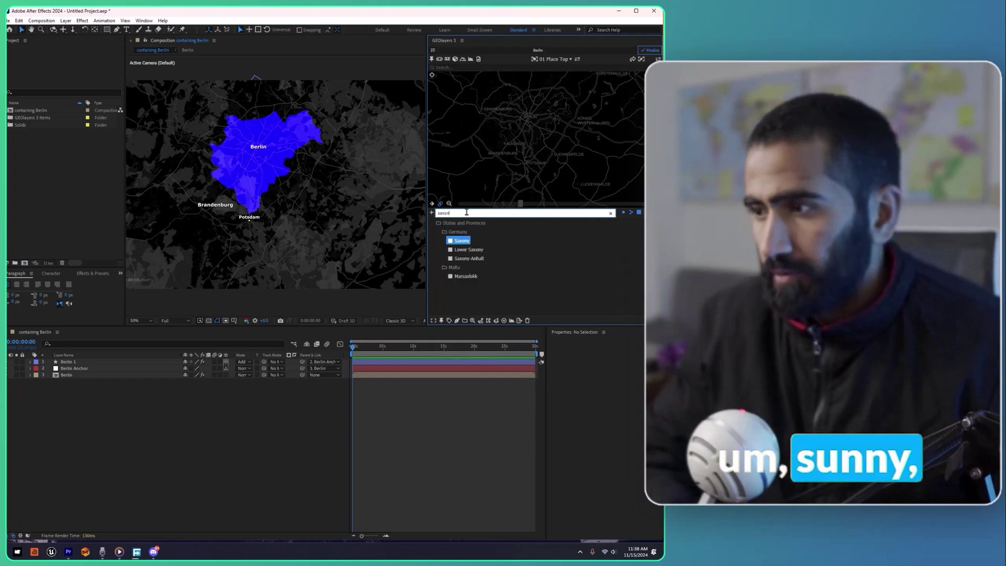
{"action": "left_click", "coordinate": [472, 240]}
{"action": "left_click", "coordinate": [653, 240]}
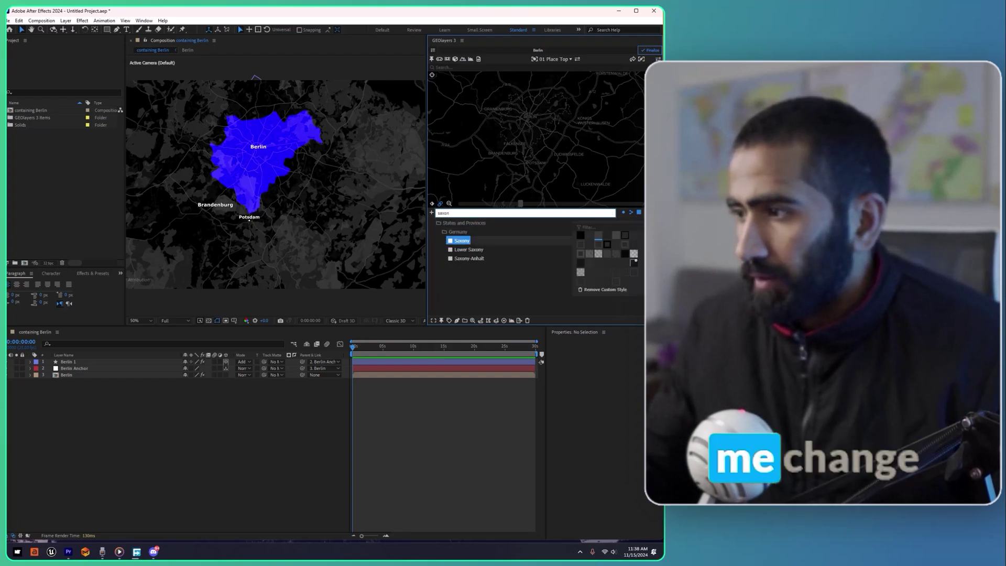
{"action": "left_click", "coordinate": [617, 237]}
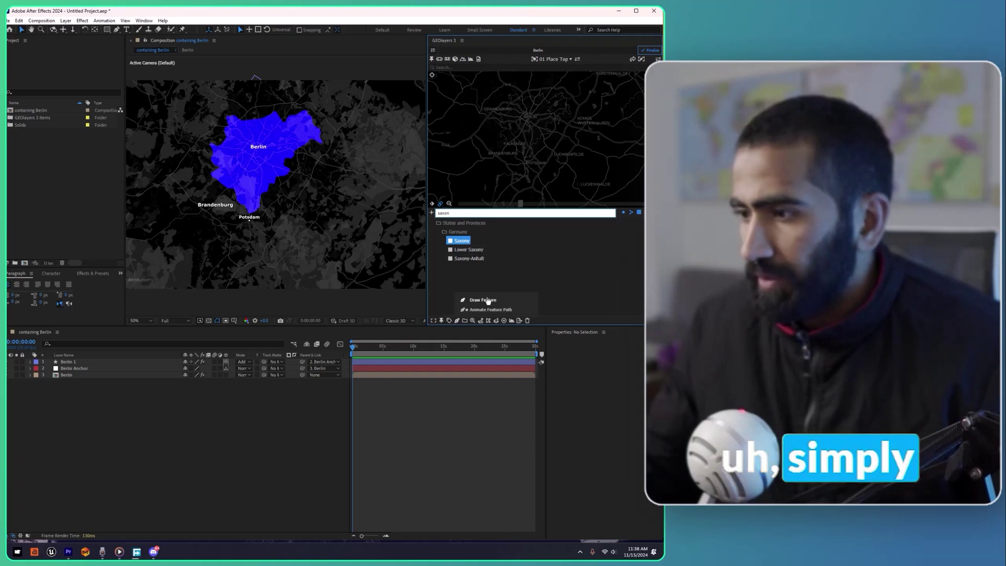
- Draw the Saxony feature as a shape layer and reframe the linked map on Saxony
{"action": "left_click", "coordinate": [487, 300]}
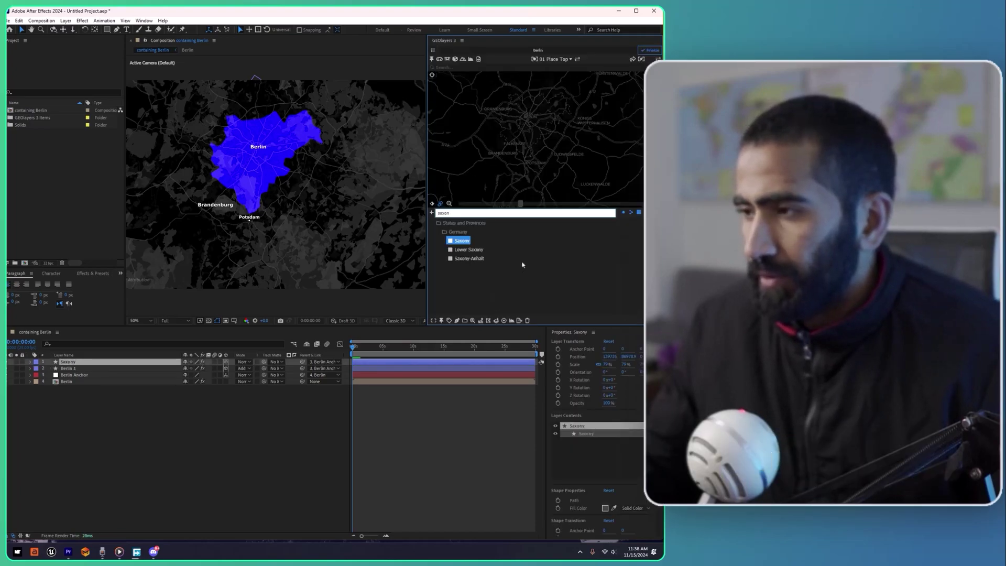
{"action": "scroll", "coordinate": [557, 153], "scroll_direction": "down", "scroll_amount": 5}
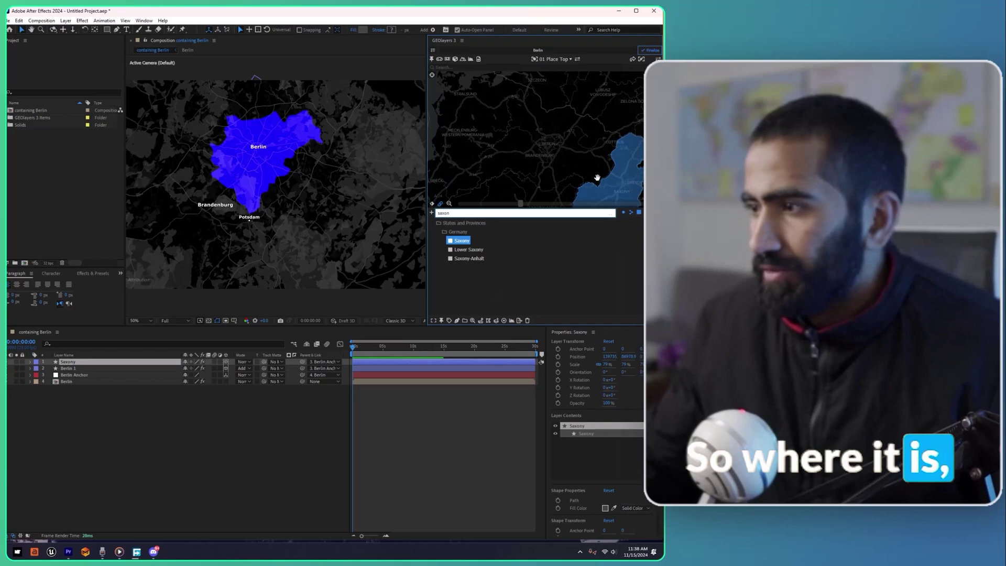
{"action": "left_click_drag", "start_coordinate": [597, 178], "coordinate": [537, 128]}
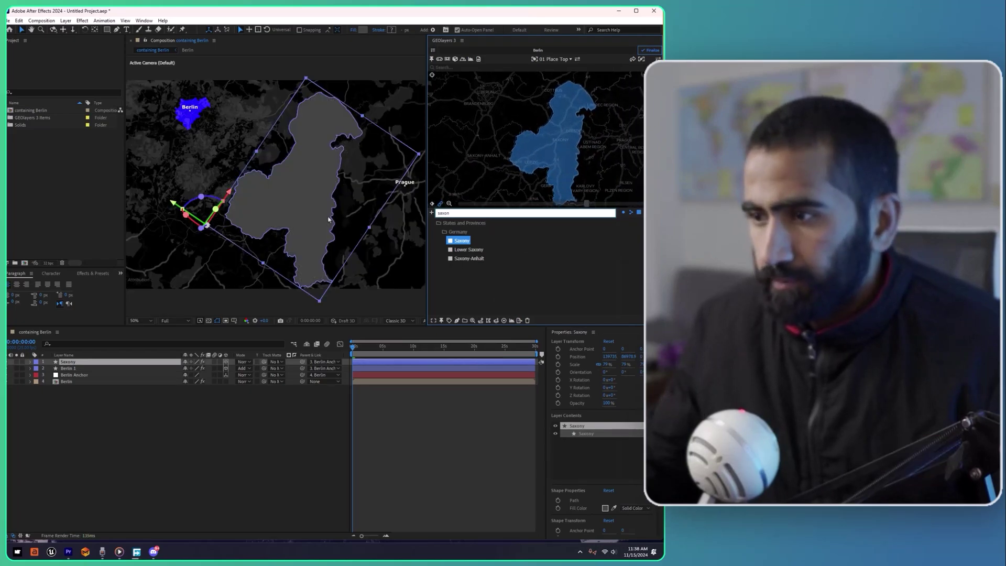
- Set the Saxony shape layer's blending mode to Add and its opacity to 79%
{"action": "left_click", "coordinate": [244, 361]}
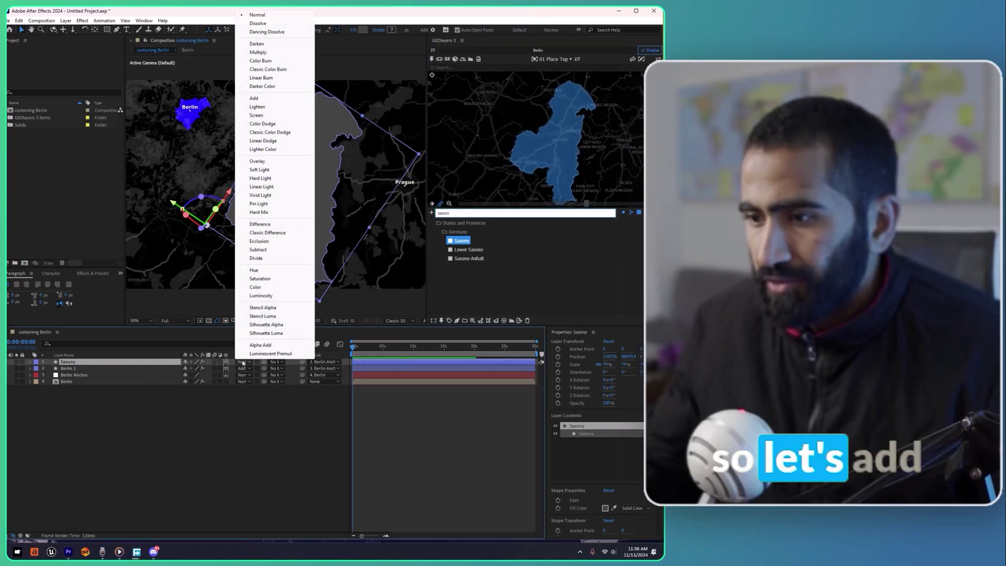
{"action": "left_click", "coordinate": [256, 98]}
{"action": "key", "text": "t"}
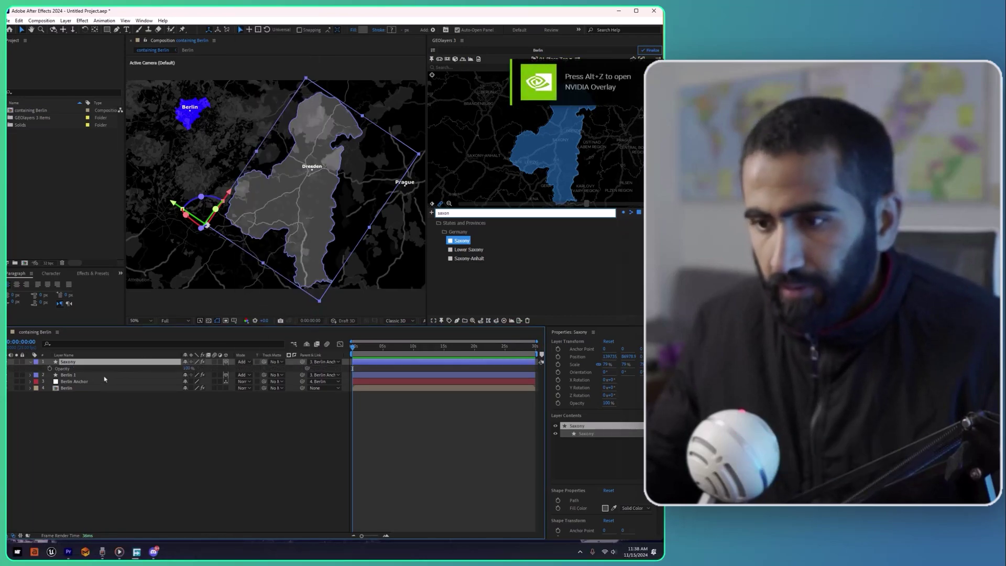
{"action": "left_click_drag", "start_coordinate": [178, 368], "coordinate": [180, 368]}
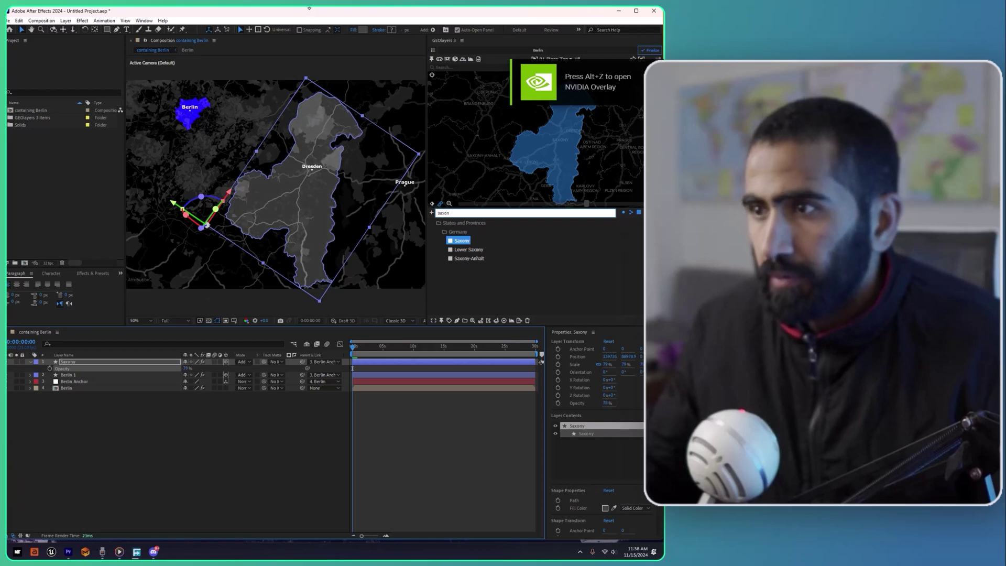
- Change the fill color of the Saxony shape layer to a bright lime green
{"action": "left_click", "coordinate": [605, 508]}
{"action": "left_click_drag", "start_coordinate": [386, 271], "coordinate": [386, 260]}
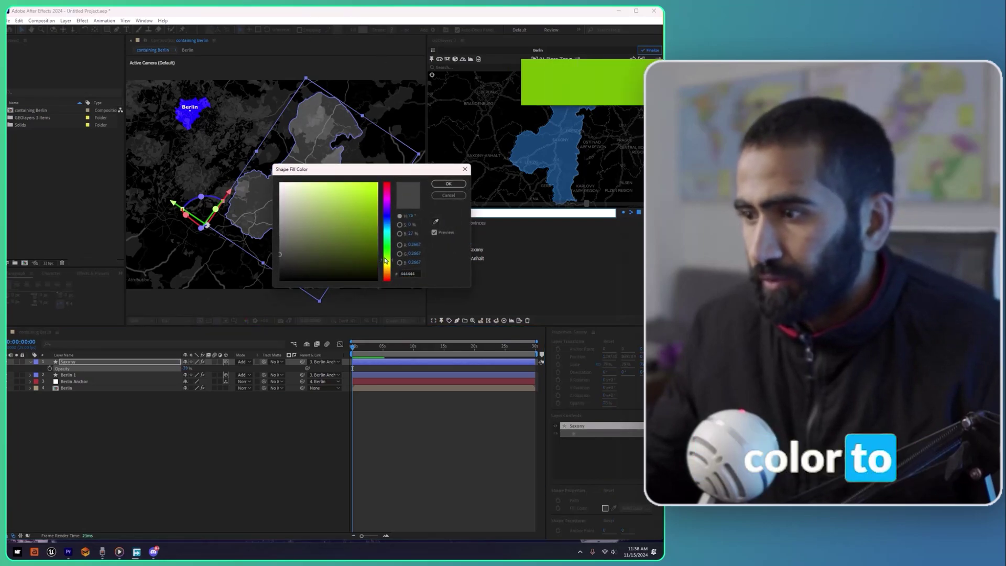
{"action": "left_click", "coordinate": [376, 184]}
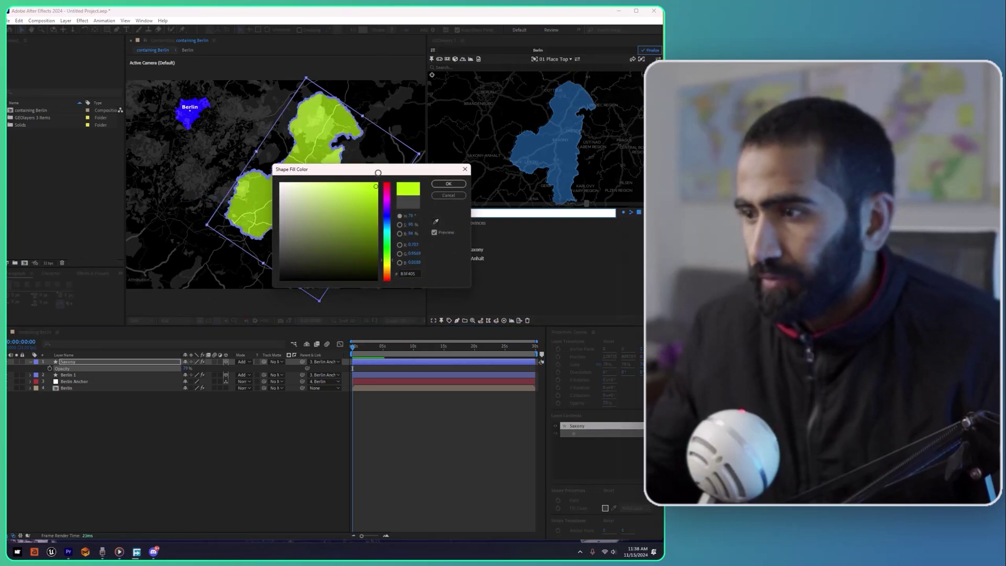
{"action": "left_click", "coordinate": [445, 183]}
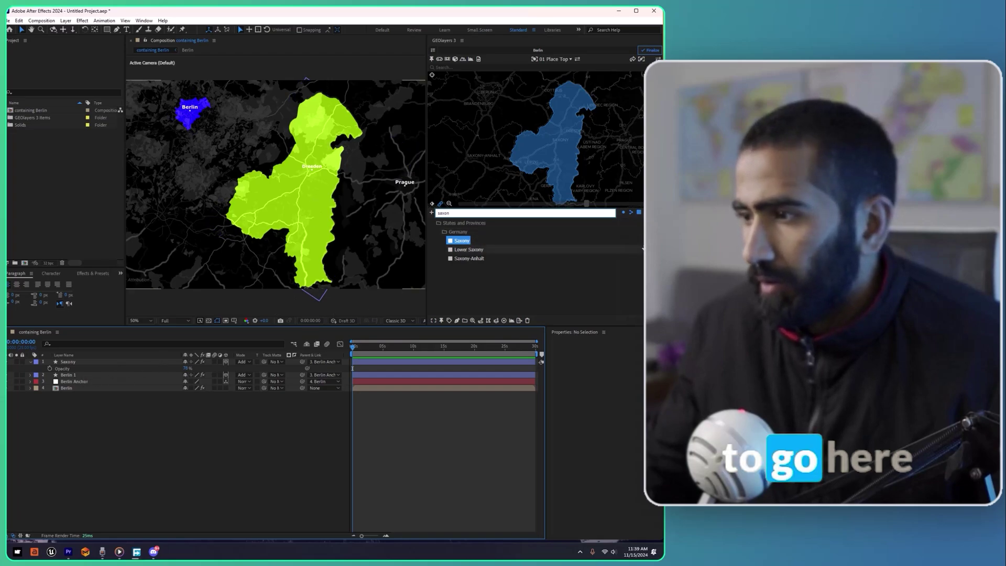
- Assign a land outline style to the Saxony feature and draw it as a separate shape layer
{"action": "left_click", "coordinate": [653, 240]}
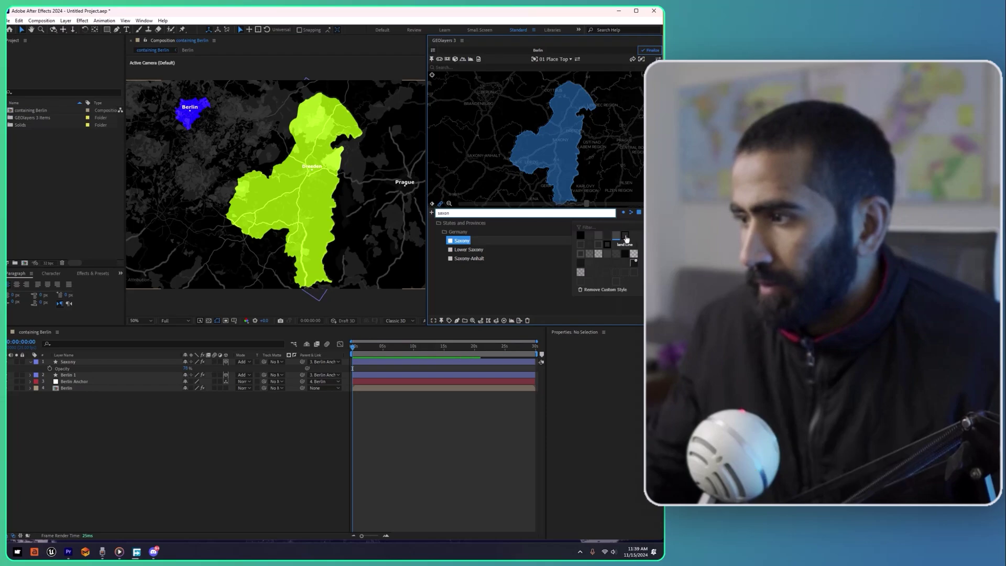
{"action": "left_click", "coordinate": [626, 239]}
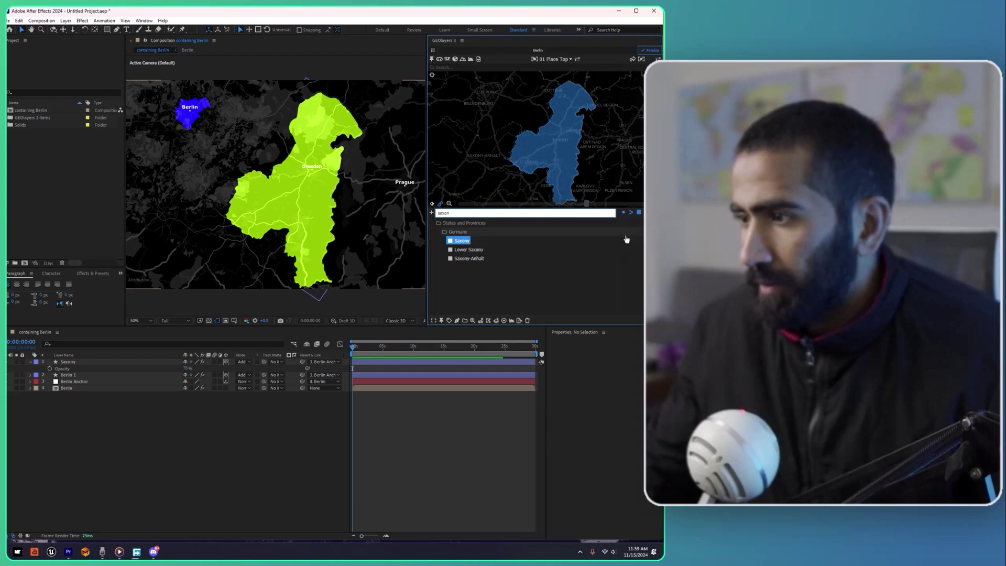
{"action": "left_click", "coordinate": [456, 322]}
{"action": "left_click", "coordinate": [475, 303]}
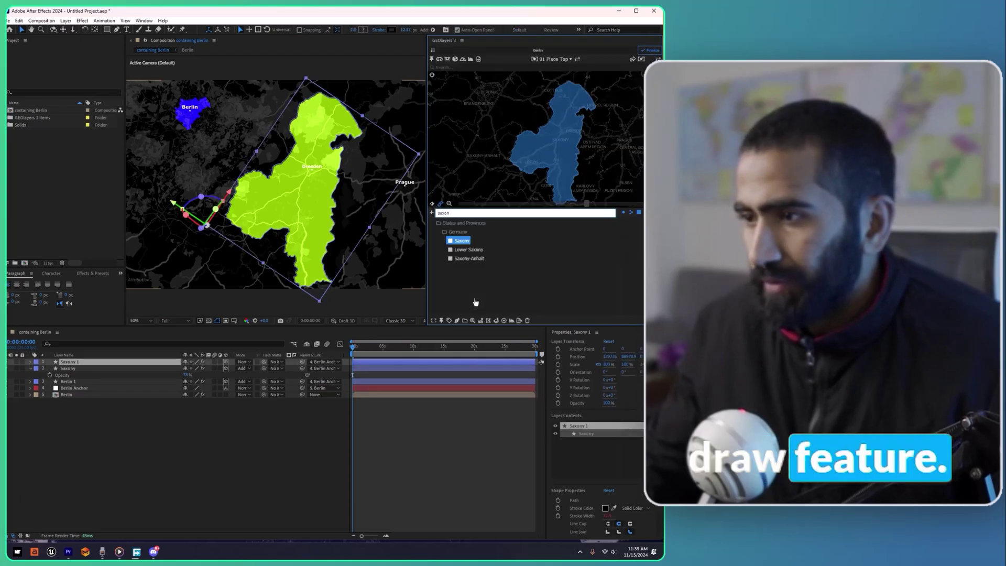
- Set the stroke color of the Saxony outline layer to white (FFFFFF)
{"action": "left_click", "coordinate": [190, 432]}
{"action": "left_click", "coordinate": [84, 363]}
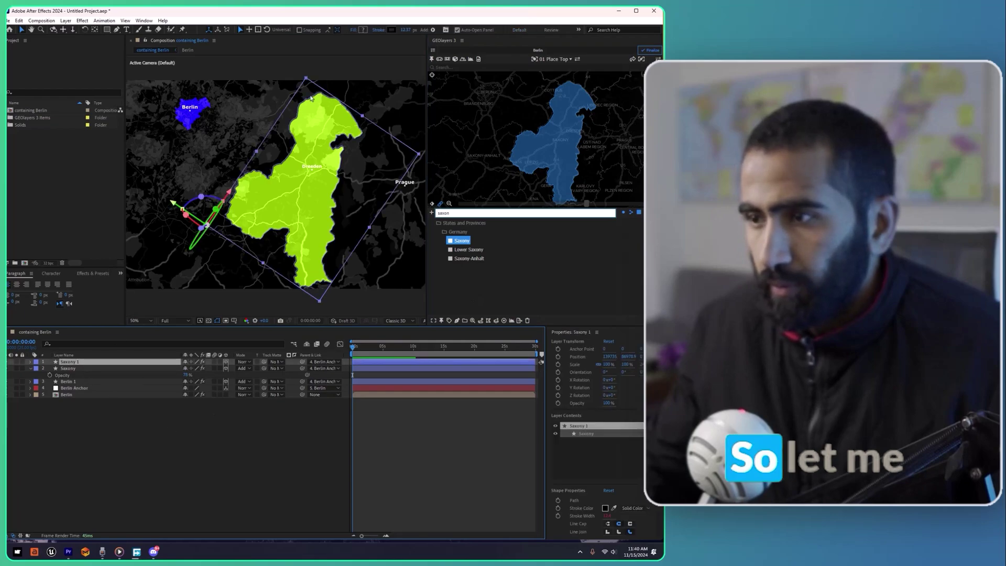
{"action": "left_click", "coordinate": [606, 508]}
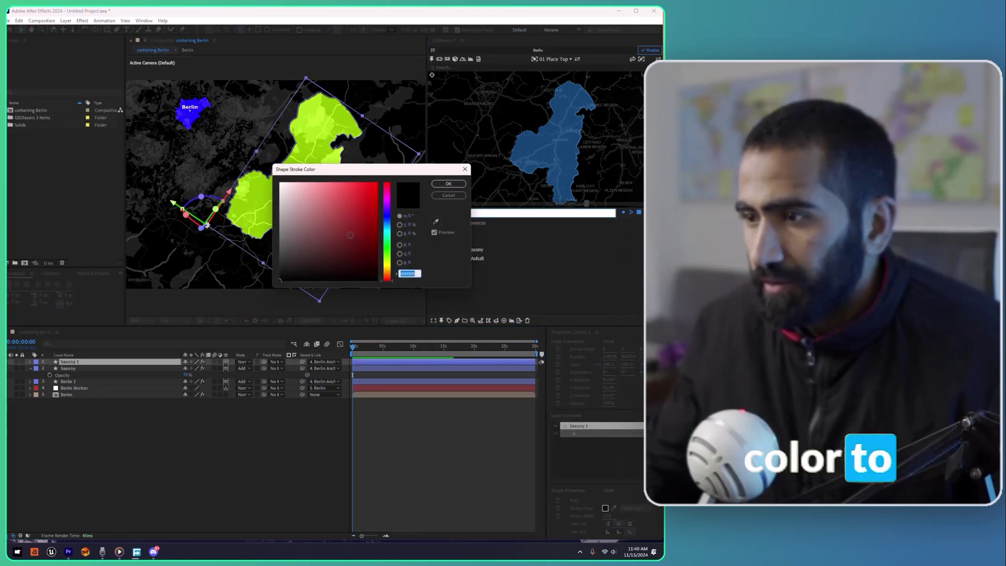
{"action": "type", "text": "FFFFFF"}
{"action": "left_click", "coordinate": [435, 186]}
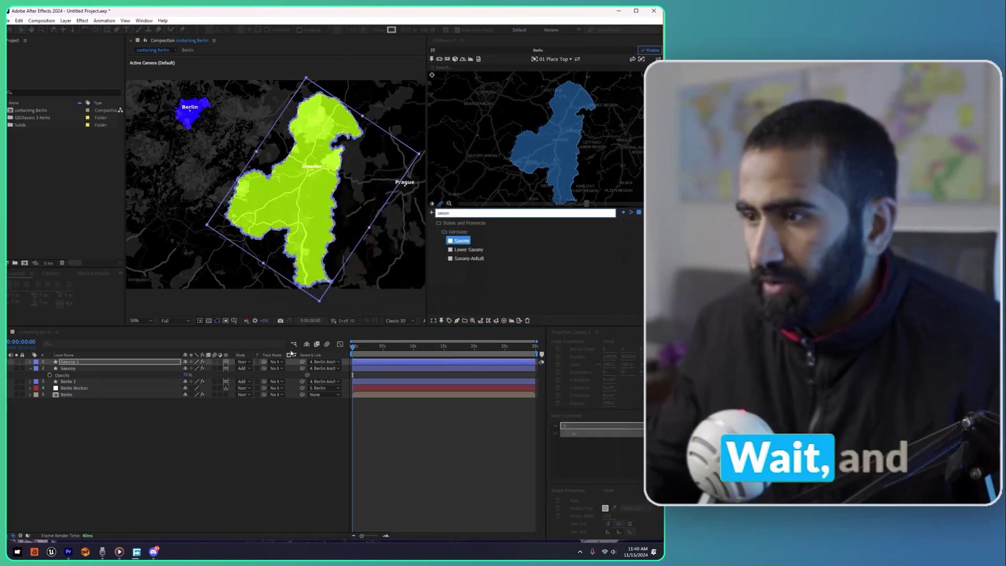
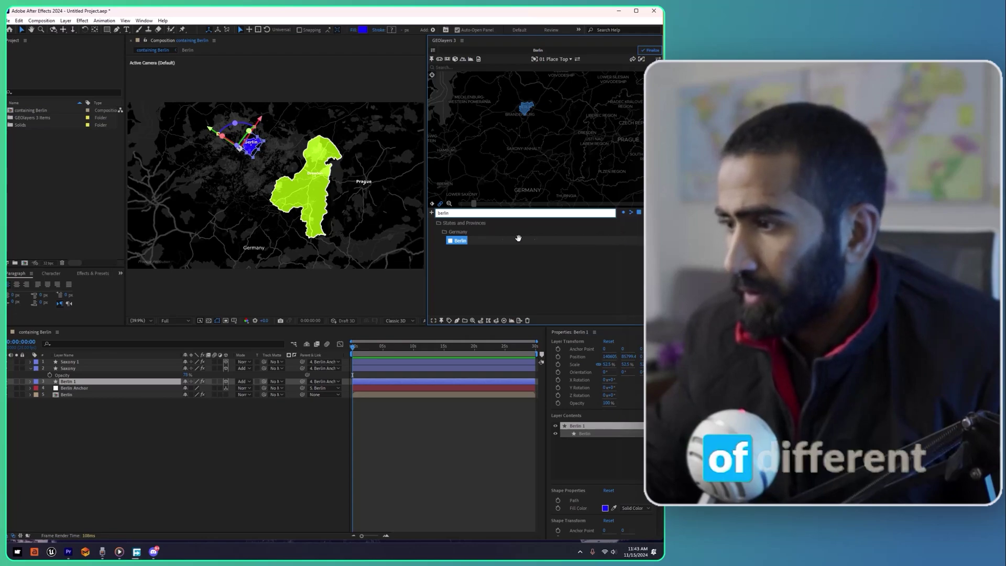
- Create an Animate Feature Path animation for the Berlin feature with a duration of 6
{"action": "left_click", "coordinate": [457, 321]}
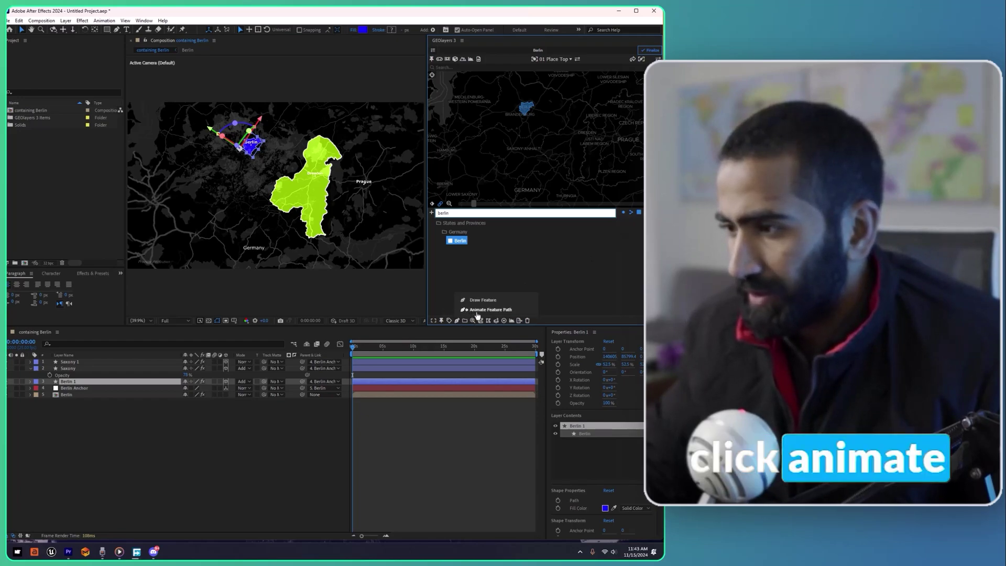
{"action": "left_click", "coordinate": [478, 311]}
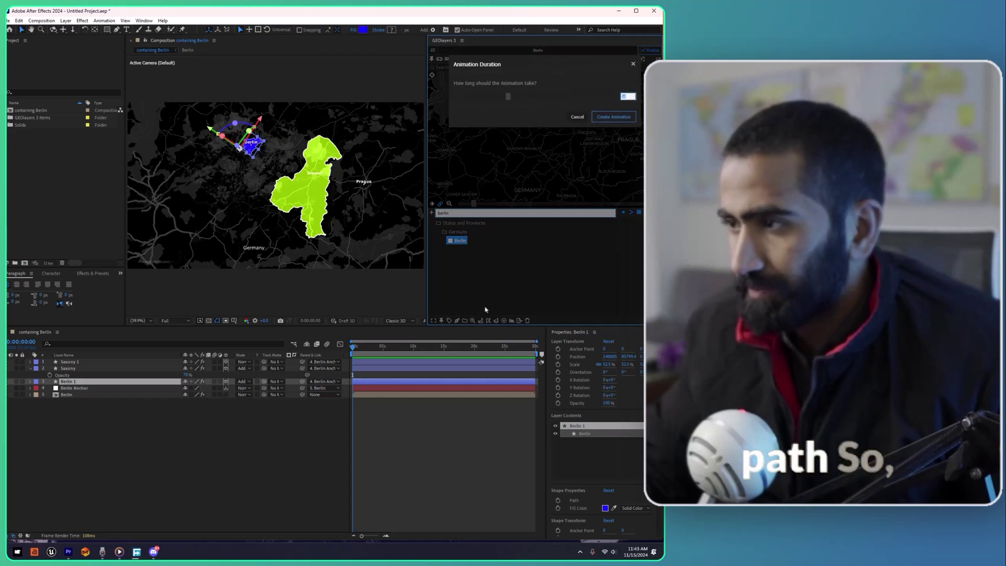
{"action": "key", "text": "Return"}
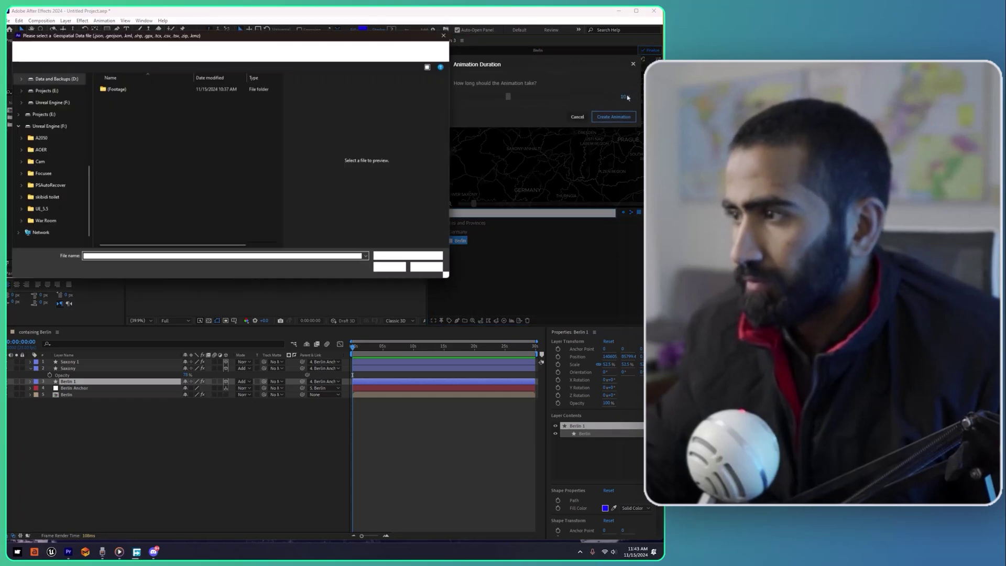
{"action": "left_click", "coordinate": [429, 272]}
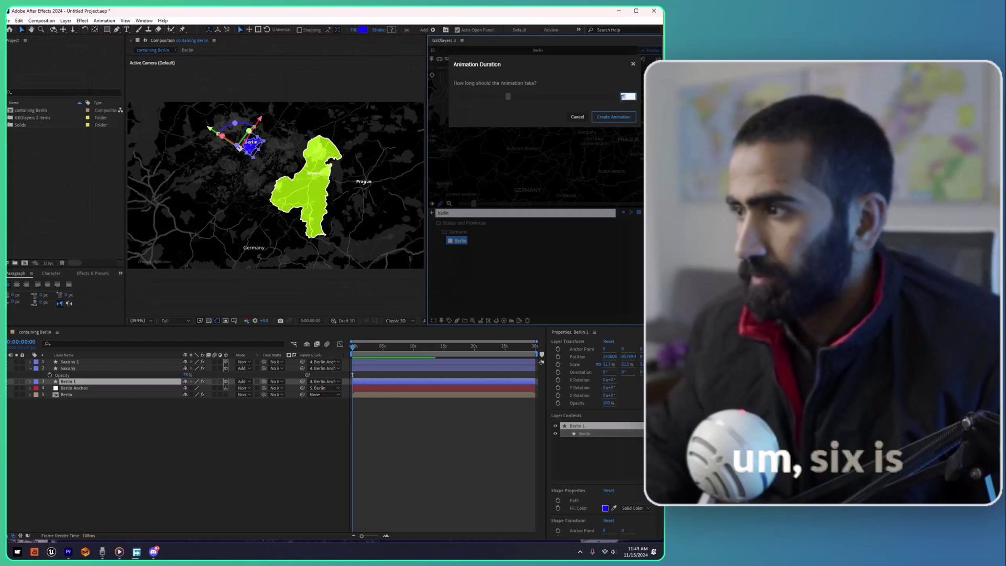
{"action": "type", "text": "6"}
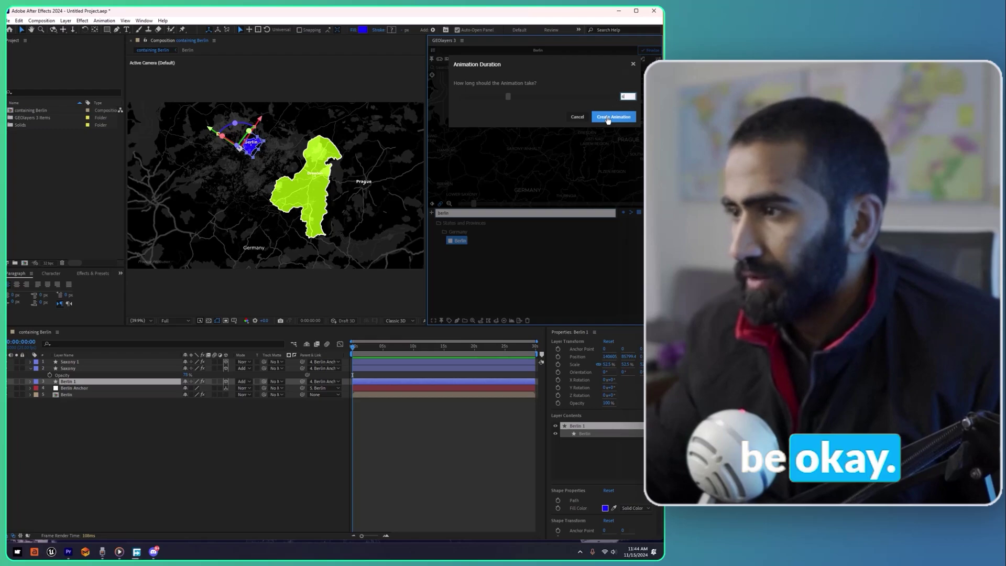
{"action": "left_click", "coordinate": [608, 117]}
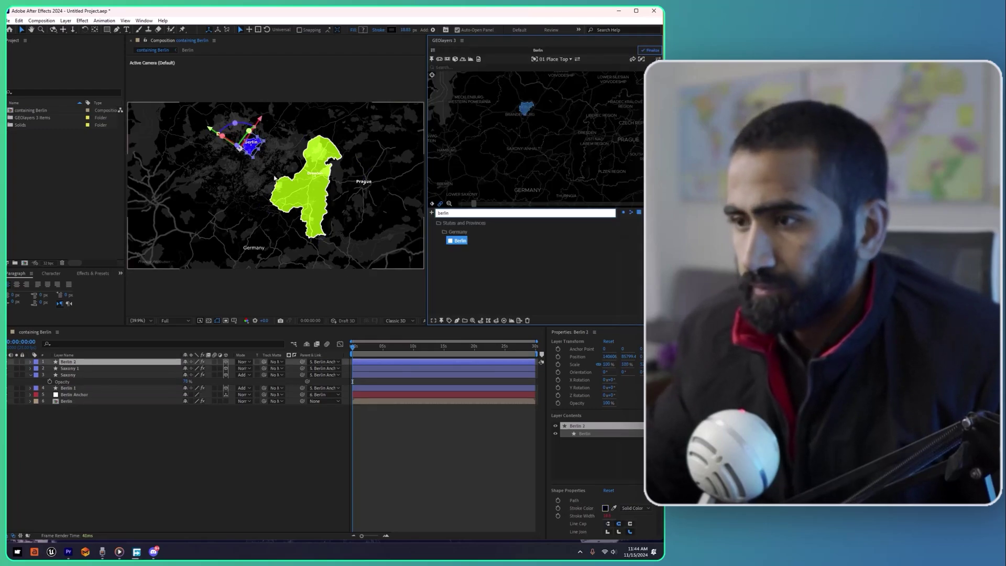
- Reframe the linked map close on Berlin so the whole region fits in view
{"action": "scroll", "coordinate": [538, 105], "scroll_direction": "up", "scroll_amount": 5}
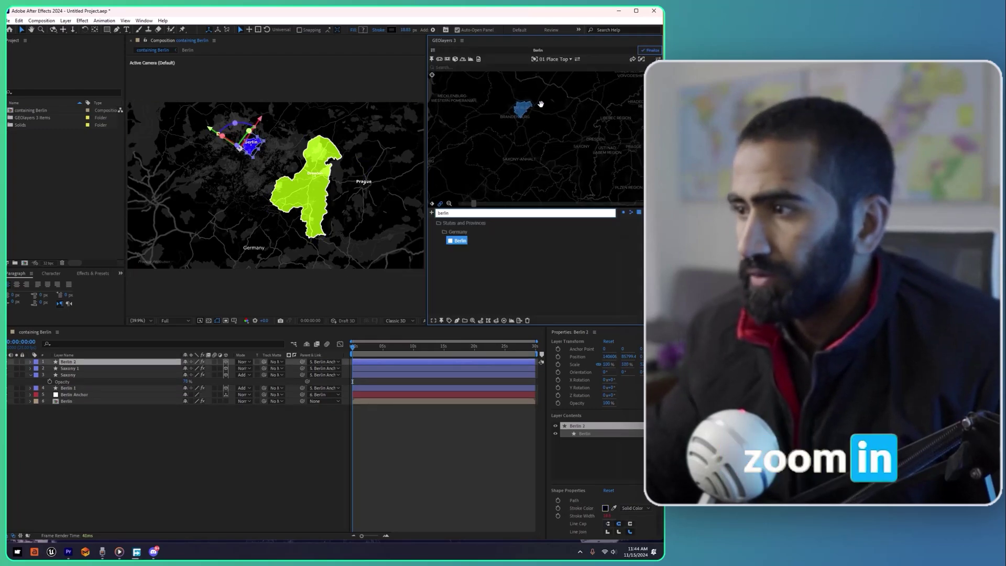
{"action": "scroll", "coordinate": [538, 105], "scroll_direction": "up", "scroll_amount": 5}
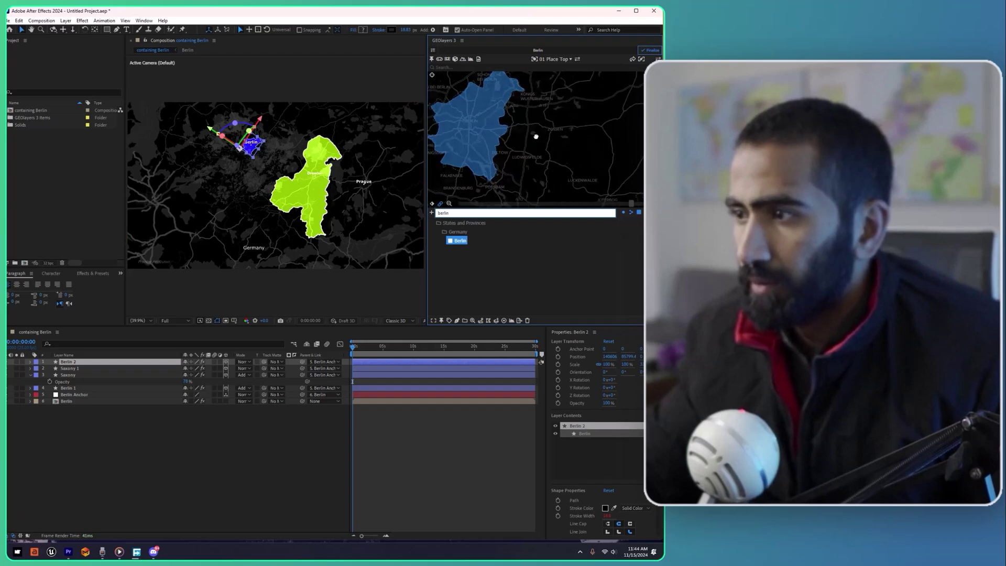
{"action": "left_click_drag", "start_coordinate": [530, 139], "coordinate": [541, 160]}
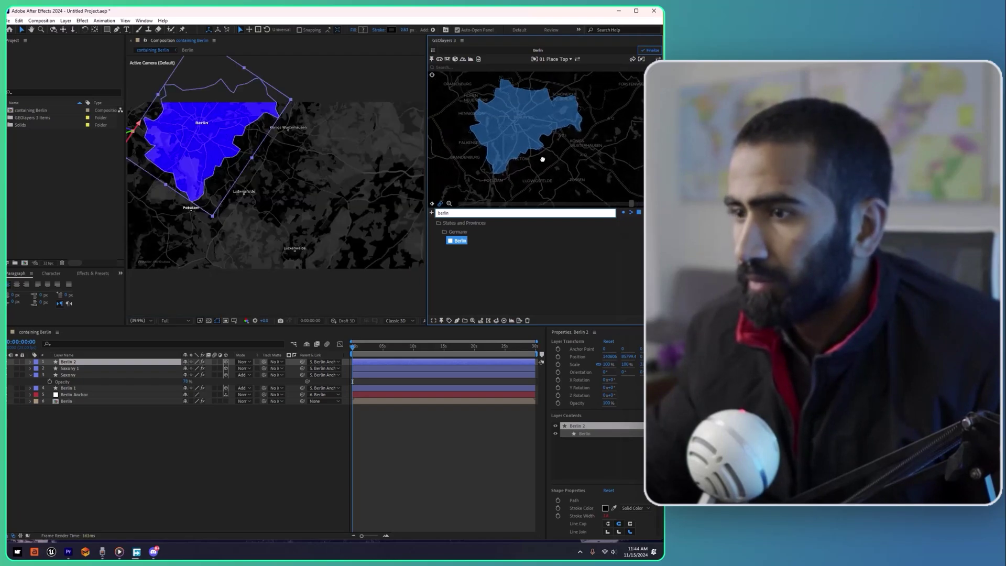
- Reduce the composition's preview resolution to Half and play the Berlin path animation from the start
{"action": "key", "text": "space"}
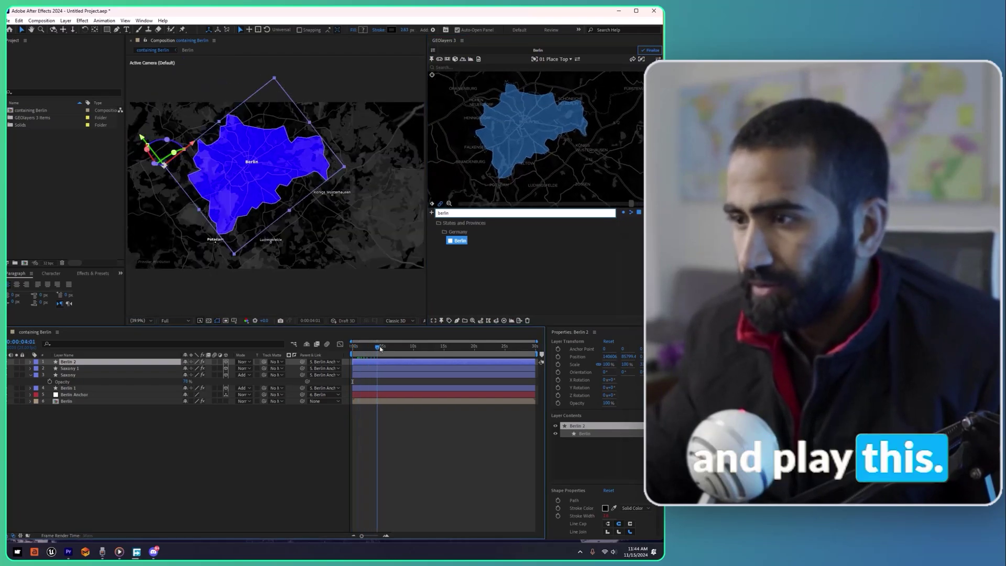
{"action": "left_click_drag", "start_coordinate": [380, 347], "coordinate": [341, 360]}
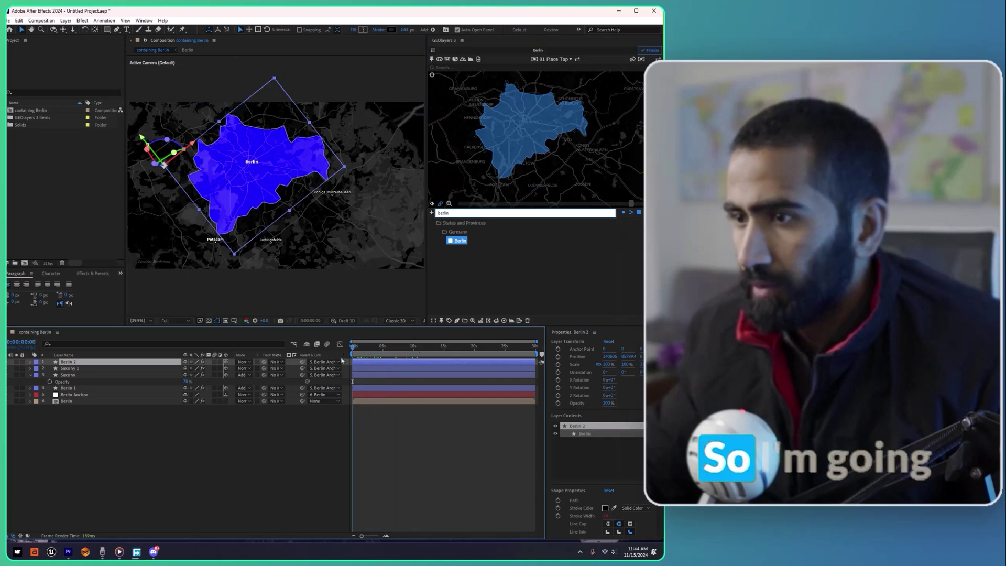
{"action": "left_click", "coordinate": [173, 320]}
{"action": "left_click", "coordinate": [169, 339]}
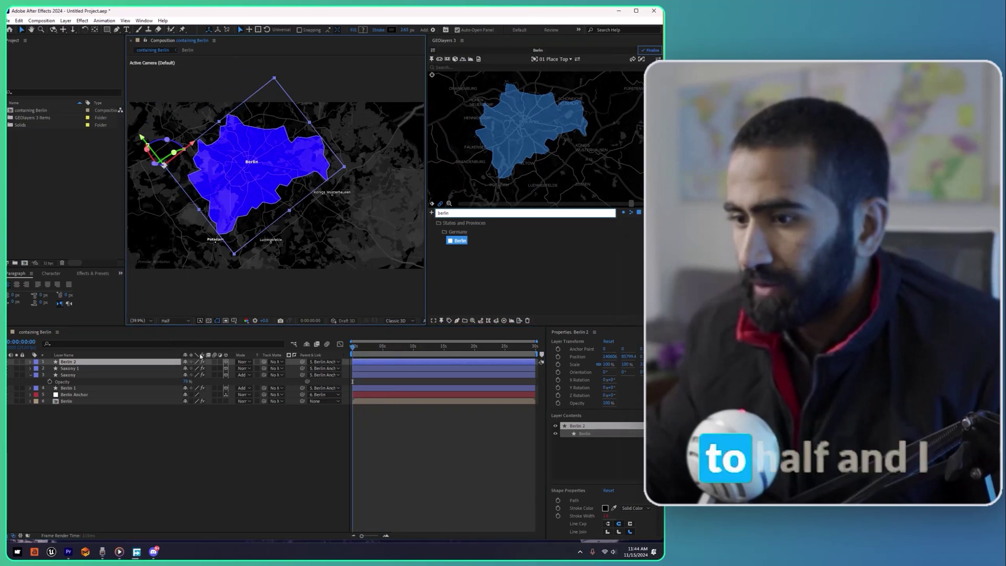
{"action": "left_click", "coordinate": [315, 456]}
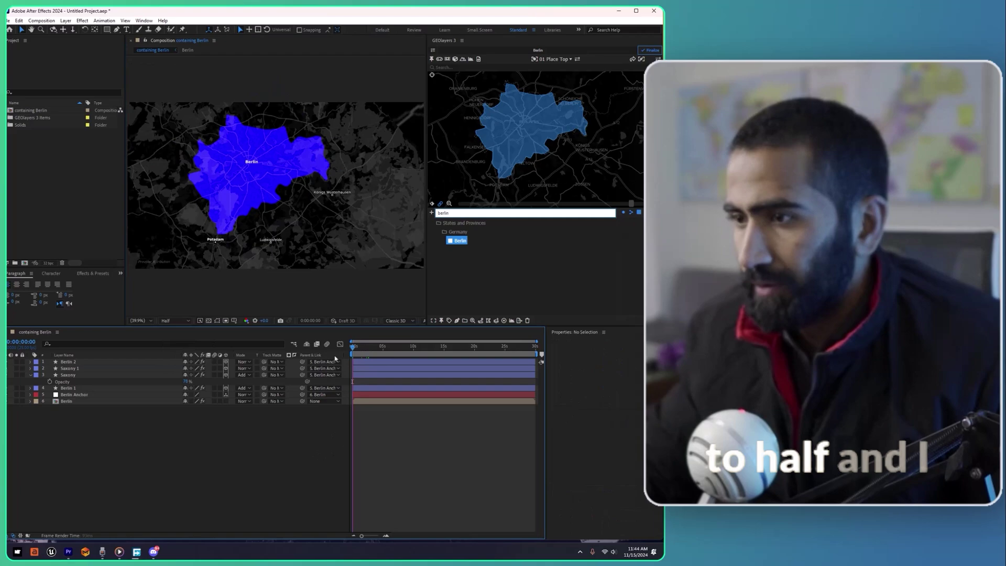
{"action": "key", "text": "space"}
- Set the stroke color of the animated Berlin outline layer to white (FFFFFF) and preview it
{"action": "left_click", "coordinate": [98, 362]}
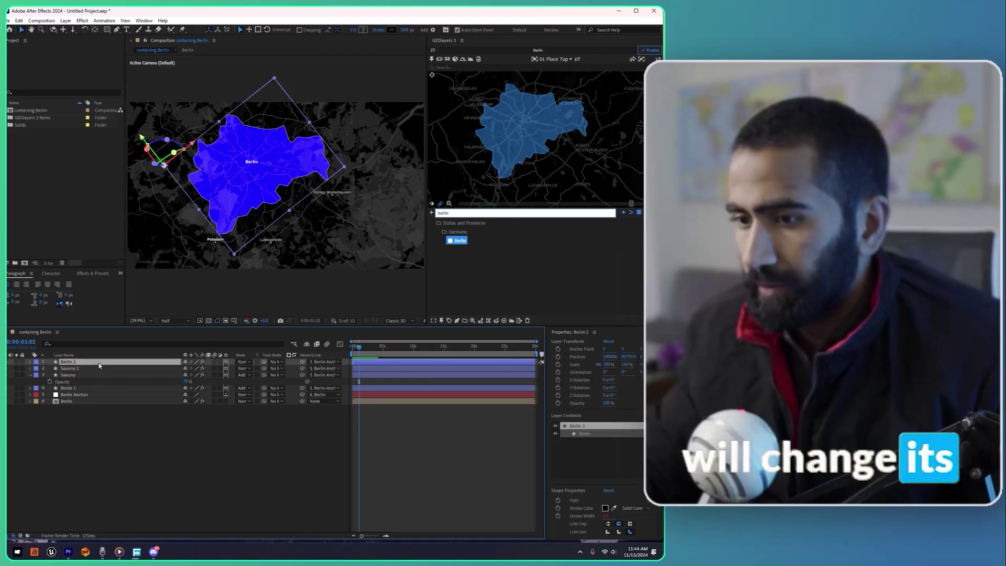
{"action": "left_click", "coordinate": [391, 30]}
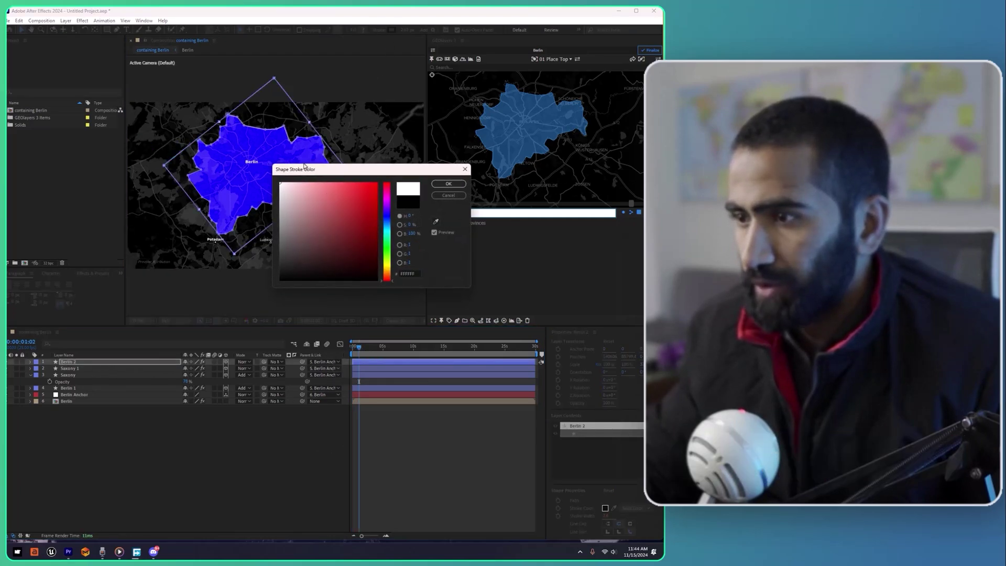
{"action": "left_click", "coordinate": [448, 184]}
{"action": "left_click", "coordinate": [242, 420]}
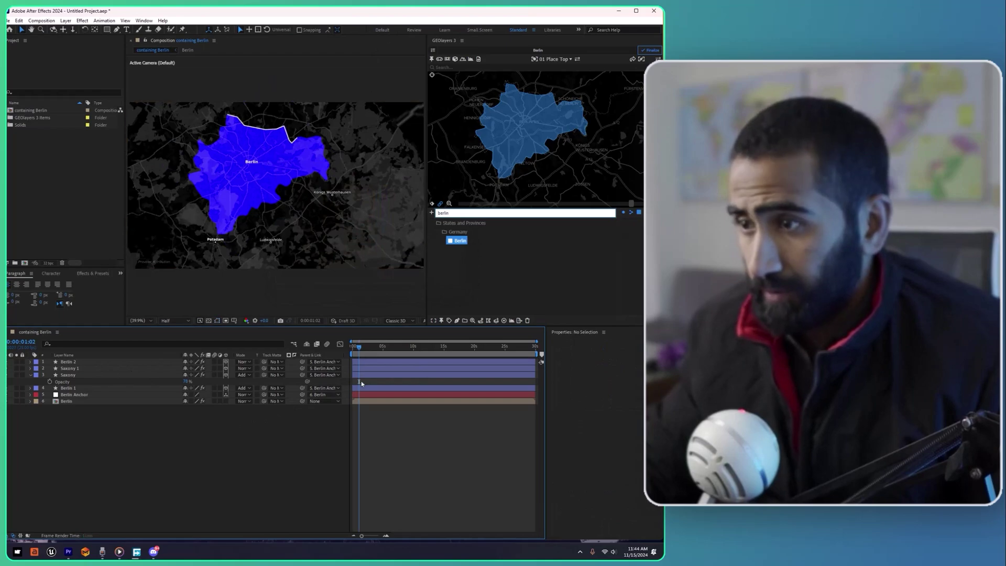
{"action": "key", "text": "space"}
- Speed up the Berlin outline animation by moving its final End keyframe earlier, to just before 2 seconds, and preview it
{"action": "left_click", "coordinate": [68, 362]}
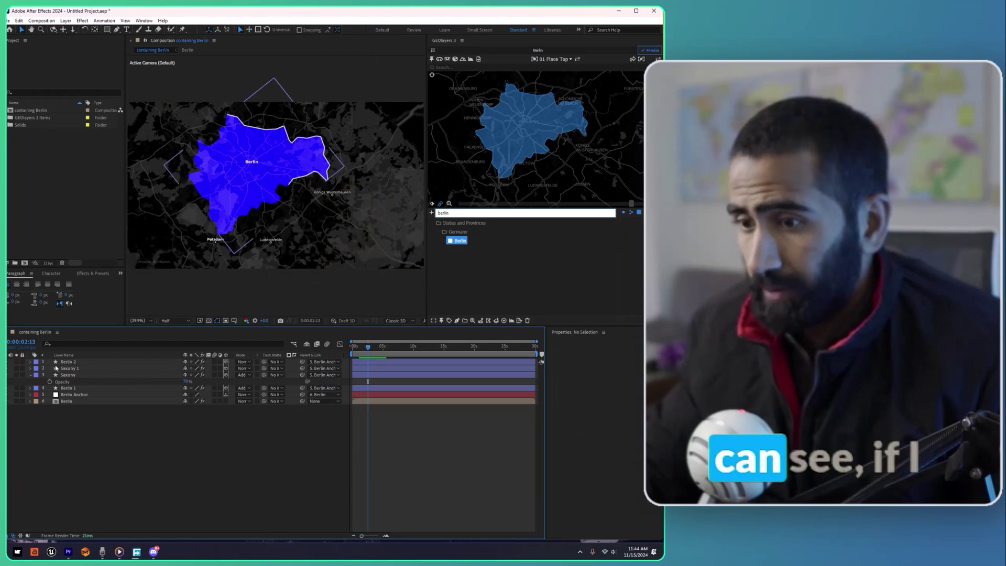
{"action": "key", "text": "u"}
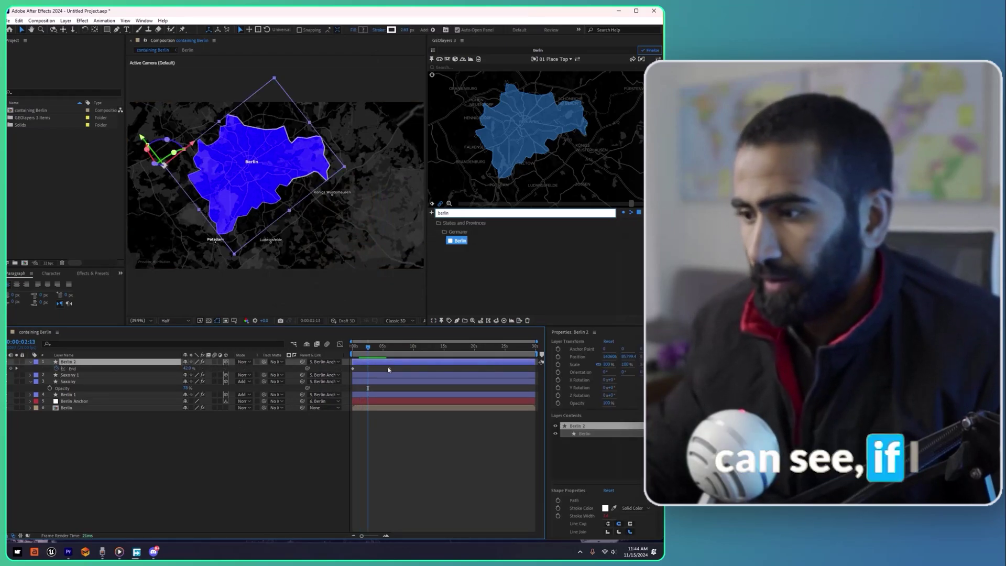
{"action": "left_click_drag", "start_coordinate": [389, 368], "coordinate": [362, 369]}
{"action": "key", "text": "space"}
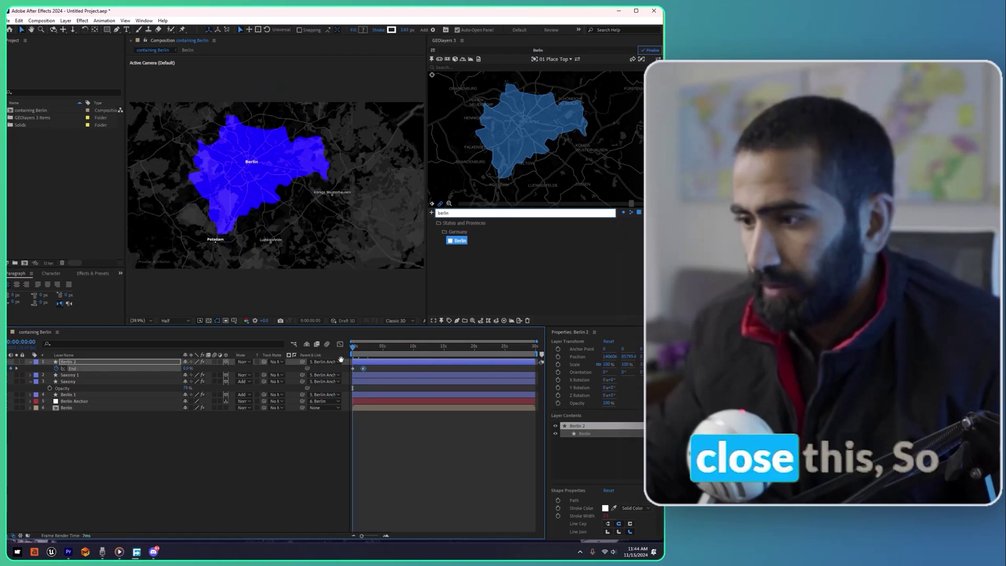
{"action": "key", "text": "space"}
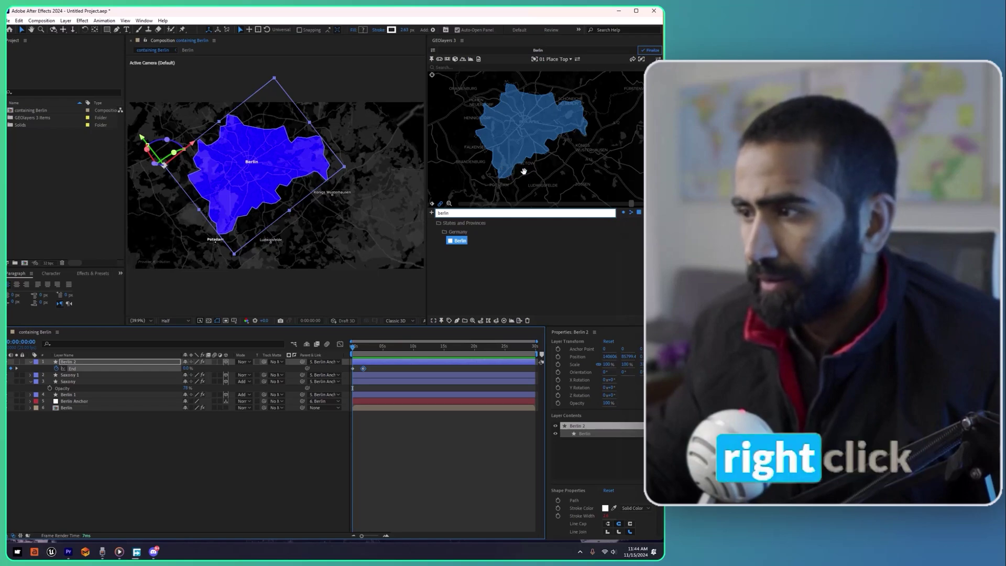
- Tilt the linked map into a low perspective view and move the Berlin outline layer beneath the filled Berlin layer
{"action": "left_click_drag", "start_coordinate": [530, 167], "coordinate": [532, 113]}
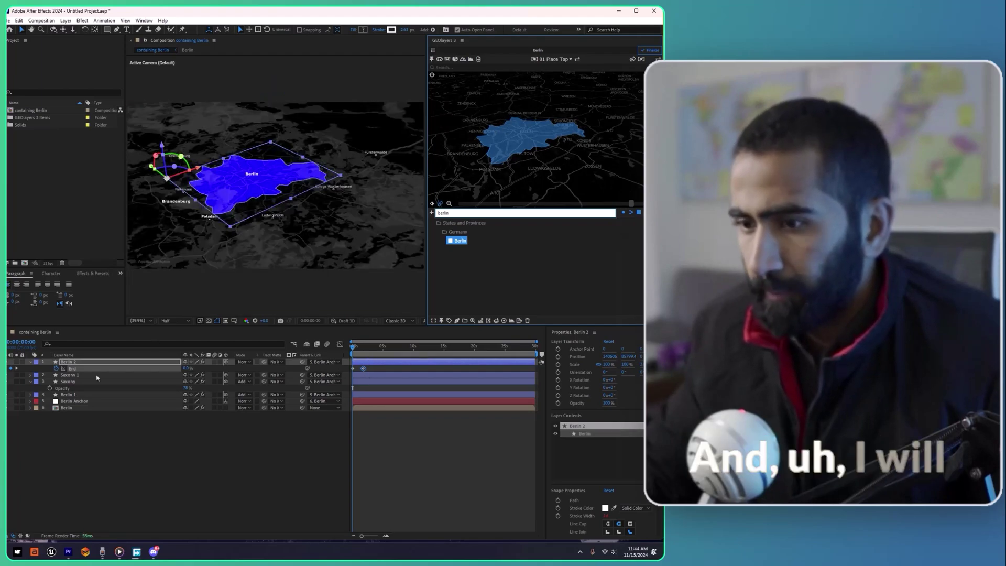
{"action": "left_click_drag", "start_coordinate": [68, 361], "coordinate": [84, 399]}
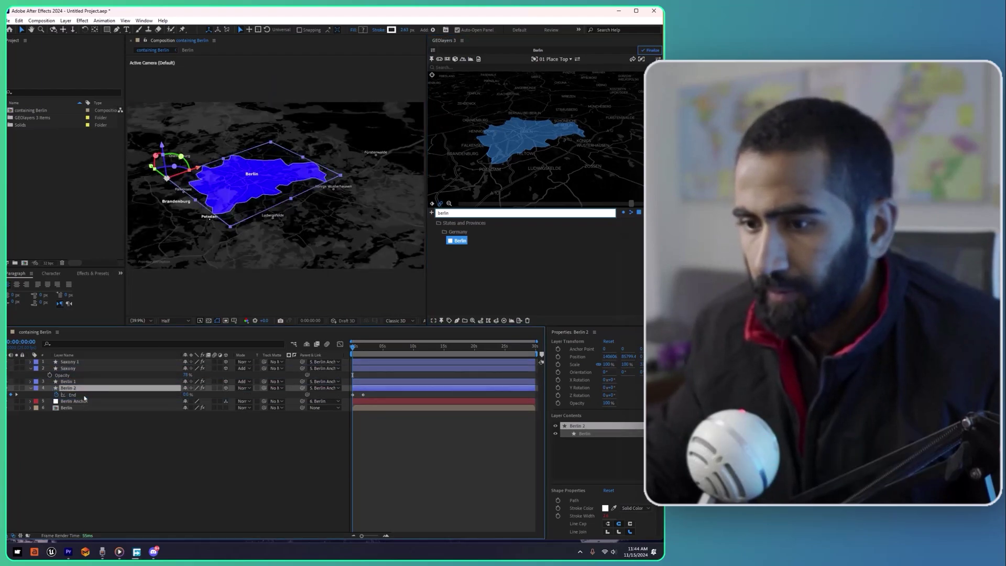
- Delay both Saxony layers together so they start at about 3.5 seconds in the timeline
{"action": "left_click", "coordinate": [77, 369]}
{"action": "left_click", "coordinate": [78, 363], "text": "shift"}
{"action": "left_click_drag", "start_coordinate": [365, 365], "coordinate": [386, 365]}
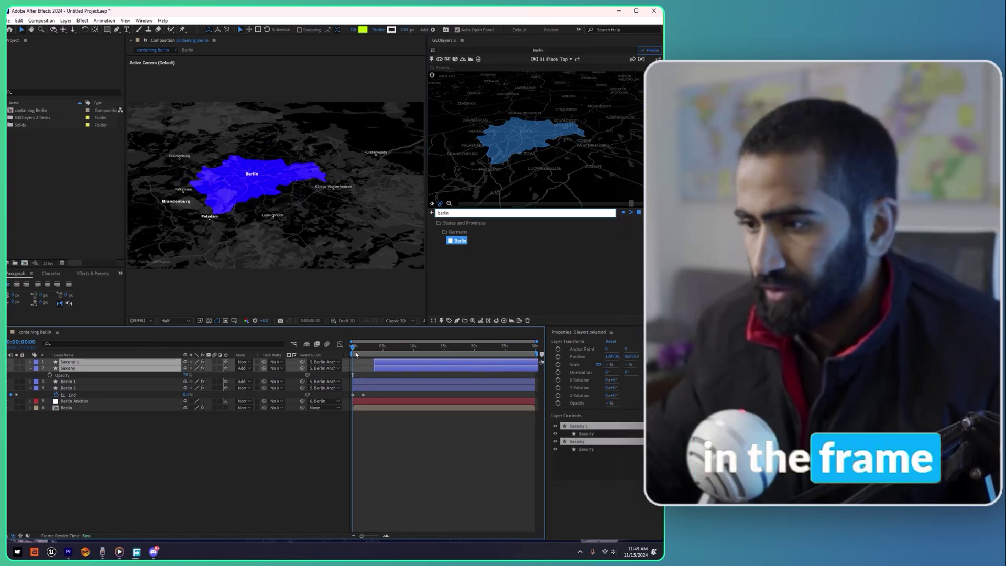
{"action": "scroll", "coordinate": [357, 402], "scroll_direction": "up", "scroll_amount": 3}
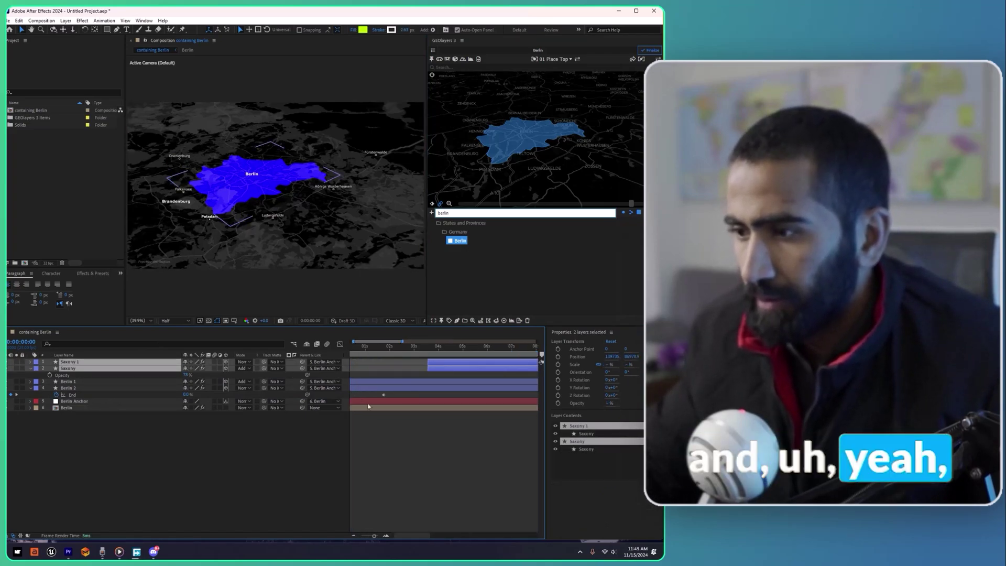
{"action": "right_click", "coordinate": [355, 449]}
{"action": "left_click", "coordinate": [391, 453]}
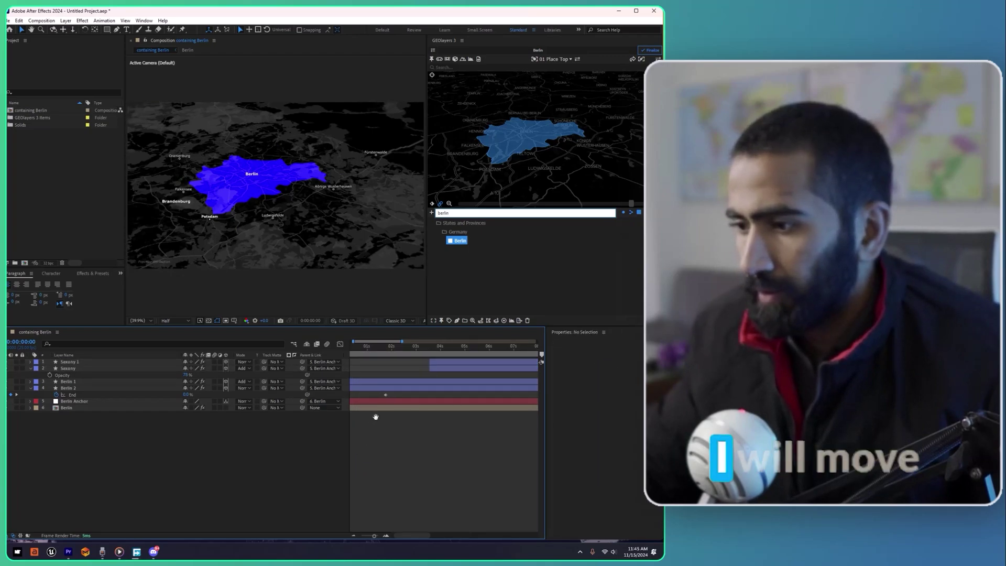
- Start the Berlin fill layer at 1 second and keyframe its Opacity at 0% there
{"action": "scroll", "coordinate": [374, 415], "scroll_direction": "left", "scroll_amount": 2}
{"action": "left_click_drag", "start_coordinate": [365, 382], "coordinate": [402, 382]}
{"action": "mouse_move", "coordinate": [371, 348]}
{"action": "left_mouse_down"}
{"action": "mouse_move", "coordinate": [396, 352]}
{"action": "mouse_move", "coordinate": [382, 355]}
{"action": "left_mouse_up"}
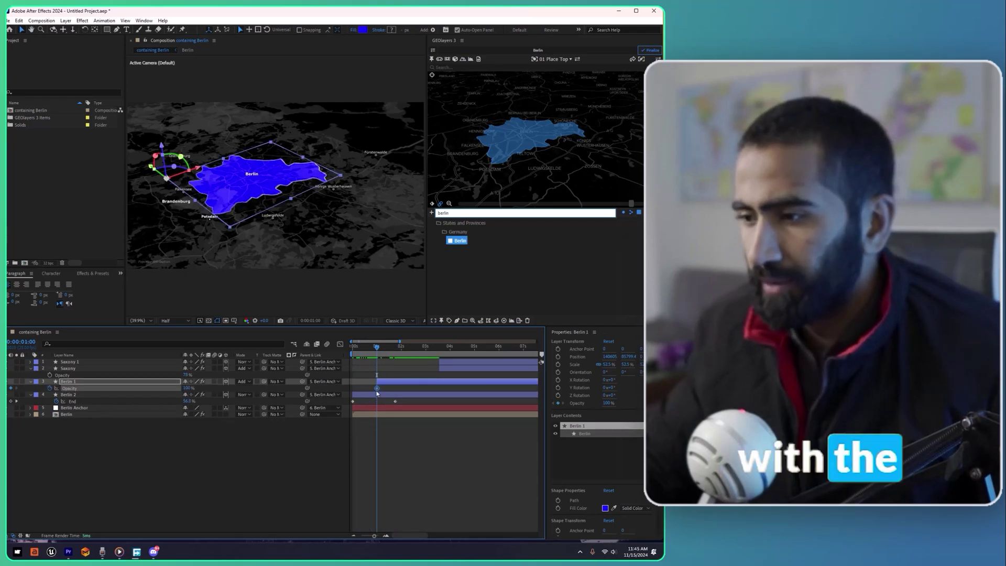
{"action": "scroll", "coordinate": [377, 395], "scroll_direction": "up", "scroll_amount": 3}
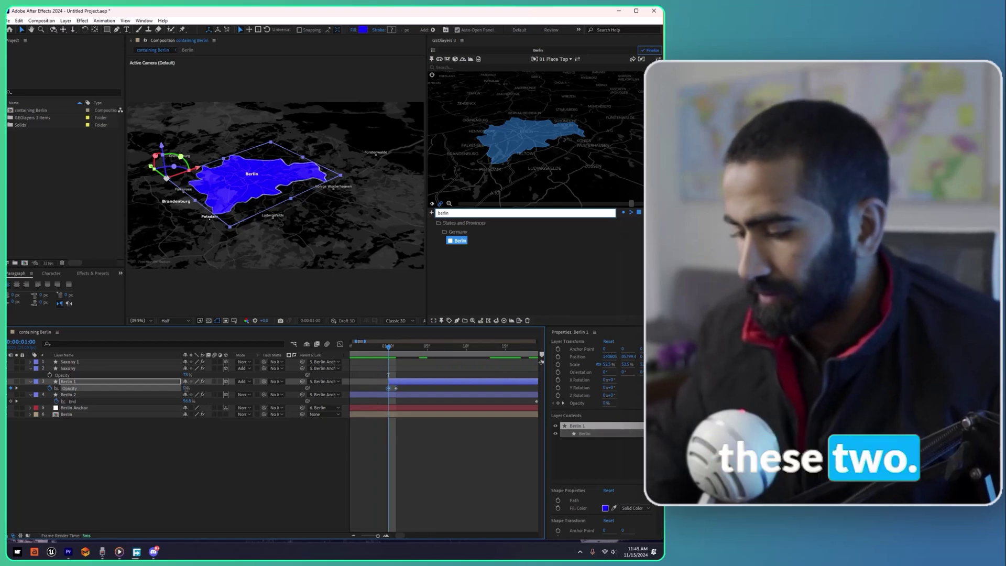
{"action": "type", "text": "0"}
{"action": "key", "text": "Return"}
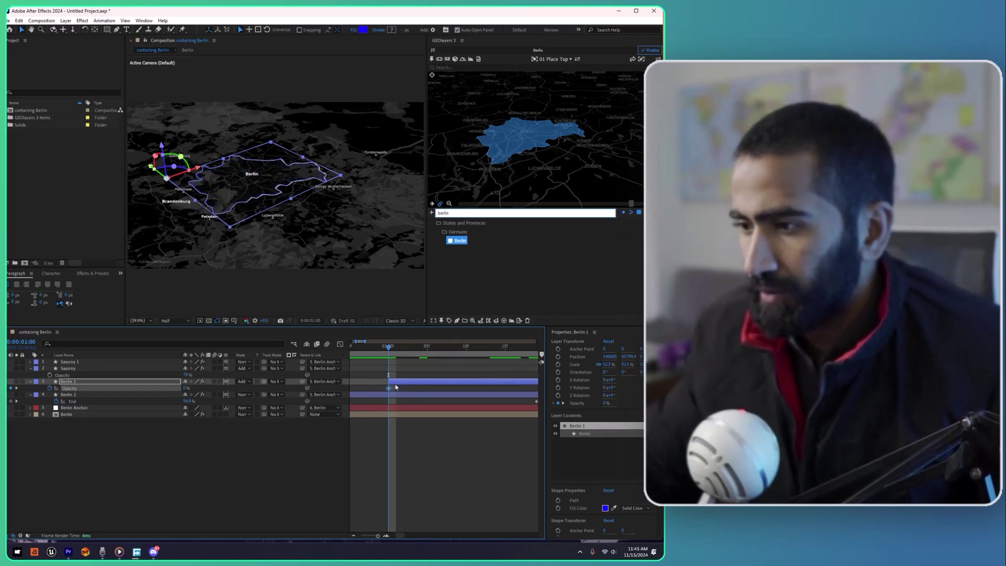
- Add flicker keyframes to the Berlin fill's Opacity every two frames up to 0:00:01:12, alternating 0% with visible values and ending at 100%
{"action": "mouse_move", "coordinate": [400, 351]}
{"action": "left_mouse_down"}
{"action": "mouse_move", "coordinate": [469, 356]}
{"action": "mouse_move", "coordinate": [414, 357]}
{"action": "left_mouse_up"}
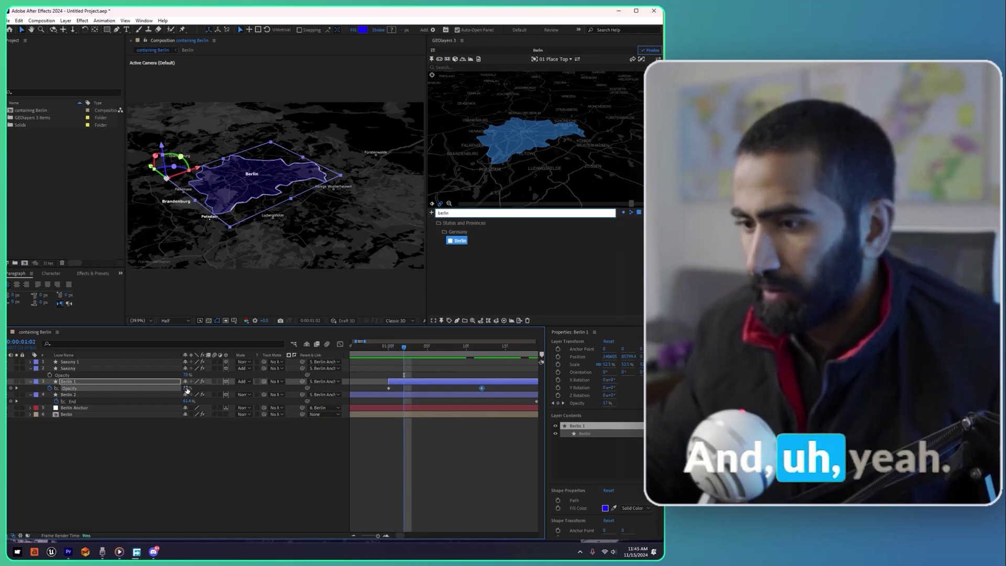
{"action": "type", "text": "5020"}
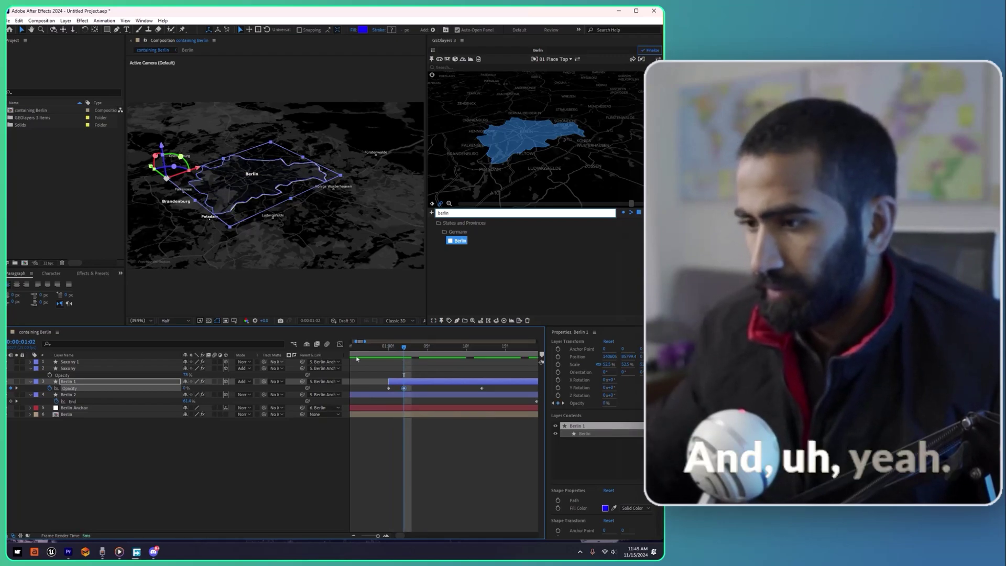
{"action": "key", "text": "Return"}
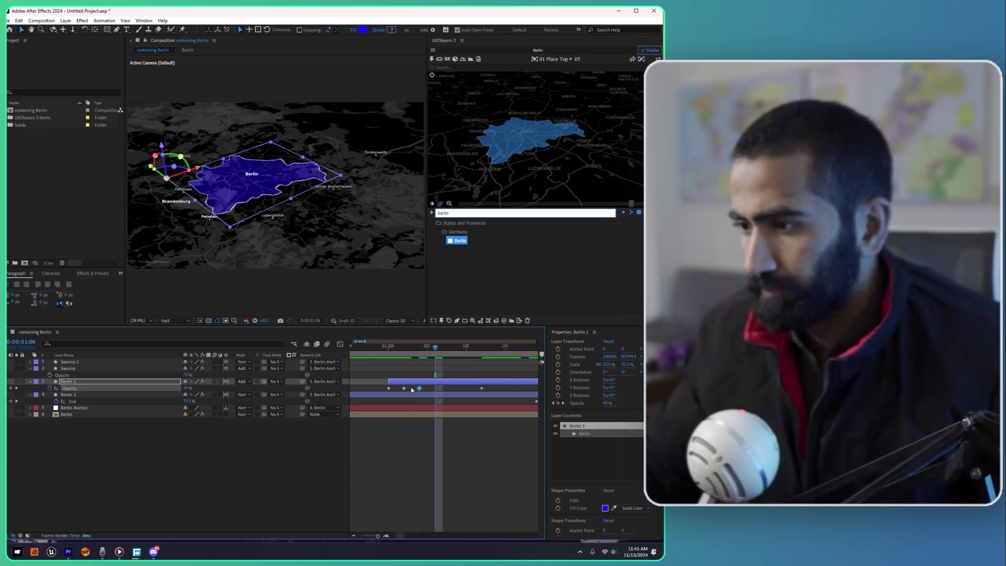
{"action": "left_click_drag", "start_coordinate": [411, 386], "coordinate": [402, 395]}
{"action": "key", "text": "ctrl+c"}
{"action": "key", "text": "ctrl+v"}
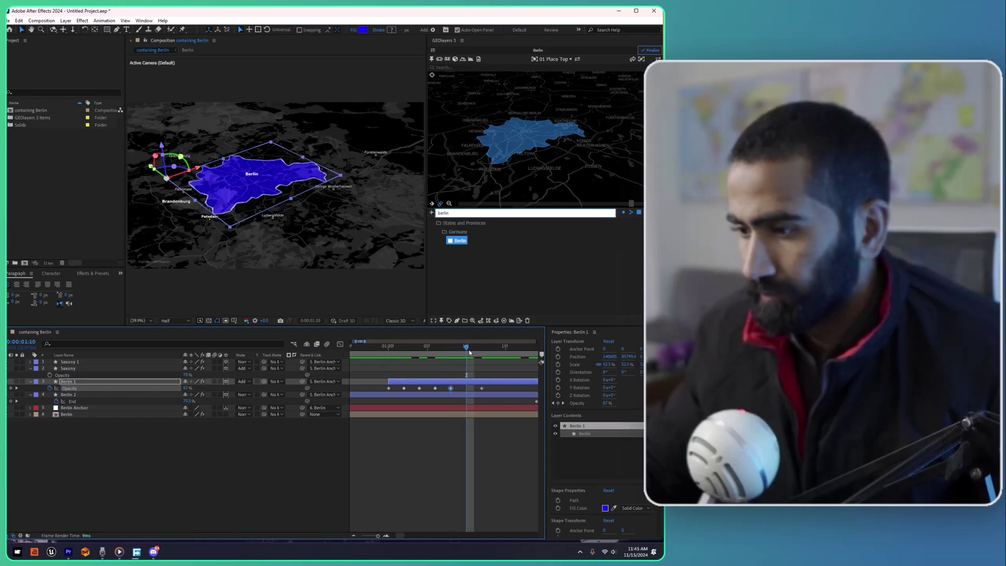
{"action": "key", "text": "ctrl+v"}
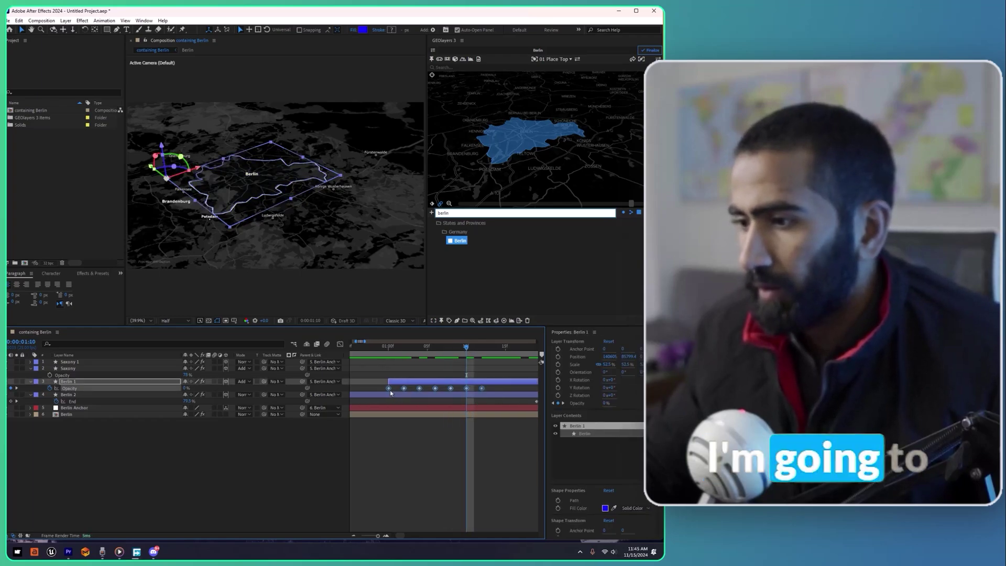
- Convert all Opacity keyframes of the Berlin fill layer to hold keyframes
{"action": "key", "text": "Page_Down"}
{"action": "key", "text": "Page_Down"}
{"action": "key", "text": "Page_Down"}
{"action": "key", "text": "Page_Down"}
{"action": "right_click", "coordinate": [461, 384]}
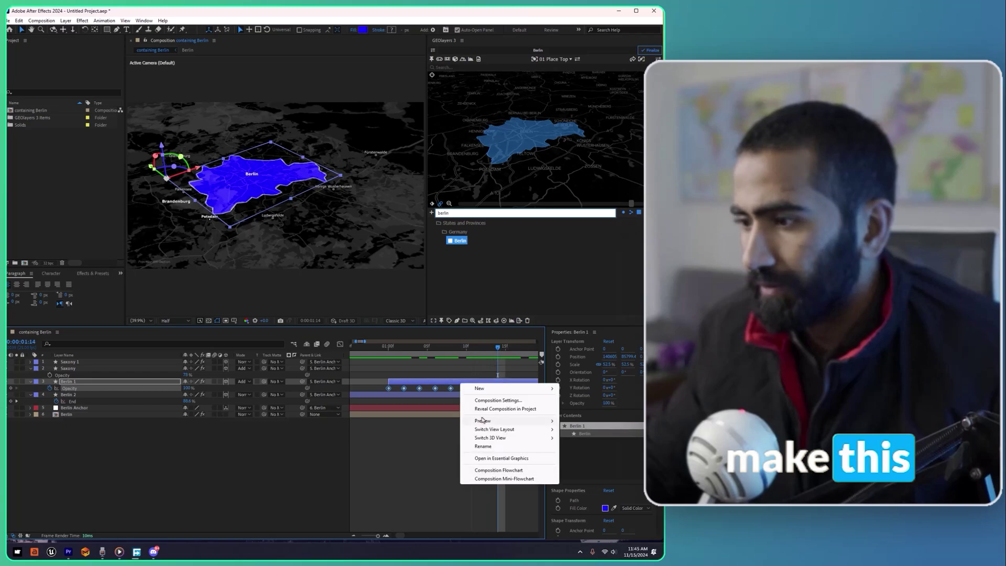
{"action": "left_click", "coordinate": [455, 402]}
{"action": "left_click_drag", "start_coordinate": [466, 382], "coordinate": [402, 402]}
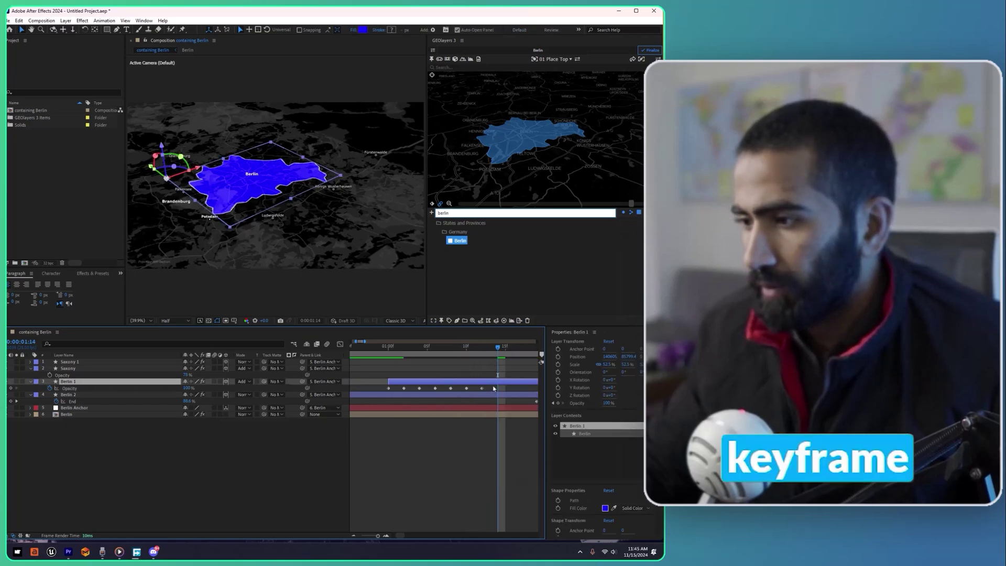
{"action": "left_click_drag", "start_coordinate": [497, 404], "coordinate": [367, 384]}
{"action": "right_click", "coordinate": [388, 388]}
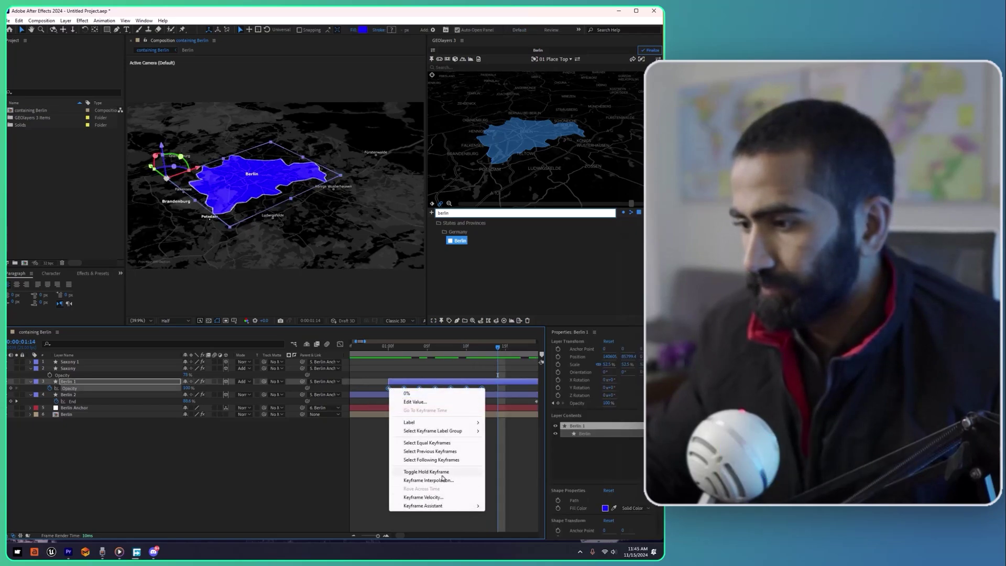
{"action": "left_click", "coordinate": [425, 472]}
- Start the Berlin fill layer slightly before 1 second and spread its Opacity keyframes a little further apart
{"action": "left_click", "coordinate": [384, 349]}
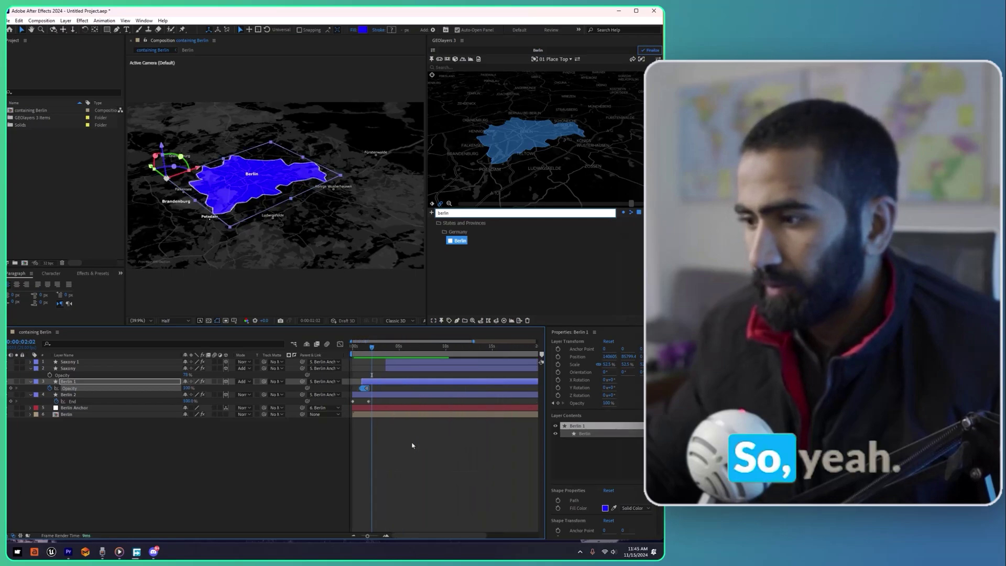
{"action": "scroll", "coordinate": [360, 396], "scroll_direction": "up", "scroll_amount": 6}
{"action": "right_click", "coordinate": [451, 421]}
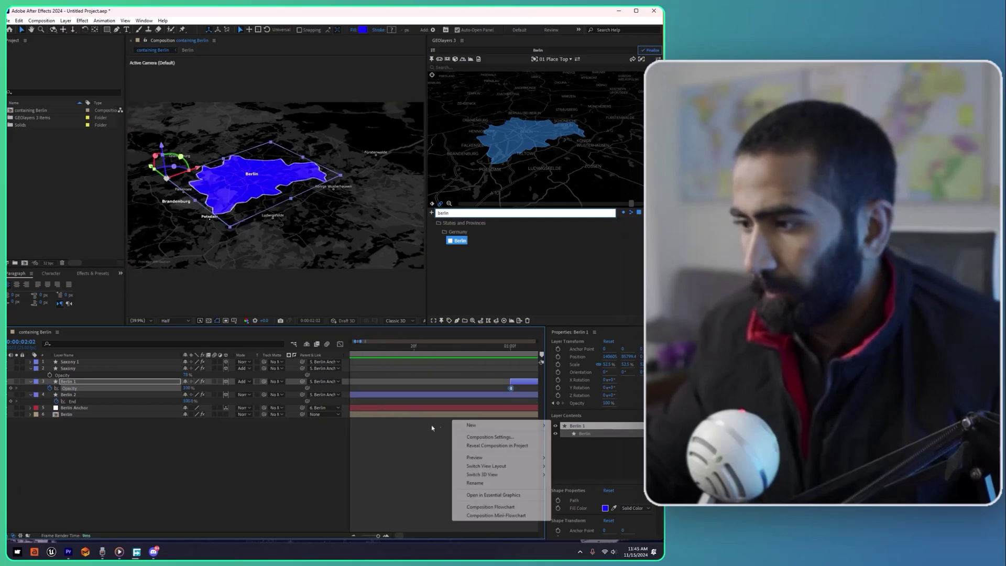
{"action": "left_click", "coordinate": [409, 447]}
{"action": "left_click_drag", "start_coordinate": [460, 442], "coordinate": [364, 440]}
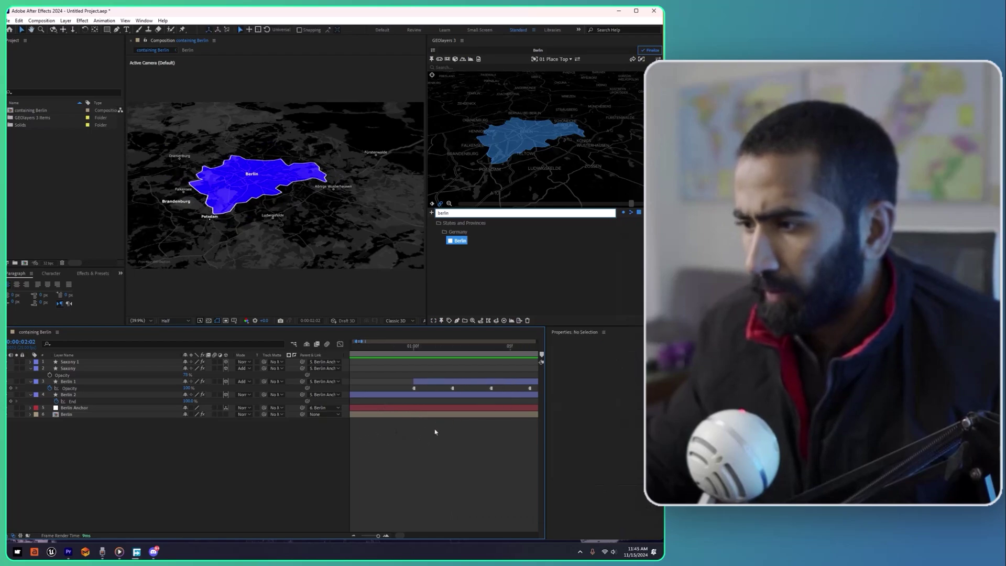
{"action": "left_click_drag", "start_coordinate": [448, 390], "coordinate": [418, 391]}
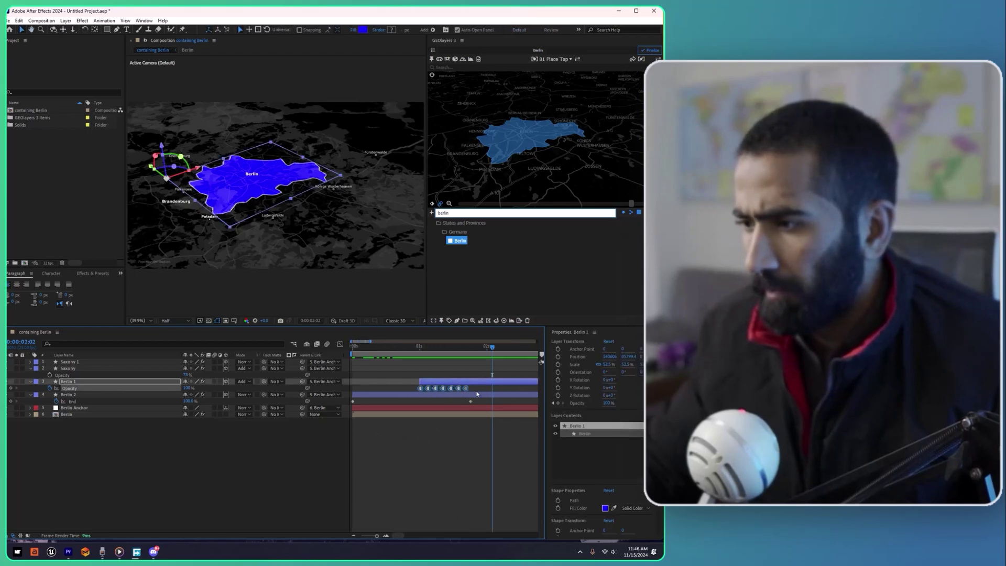
{"action": "left_click", "coordinate": [403, 349]}
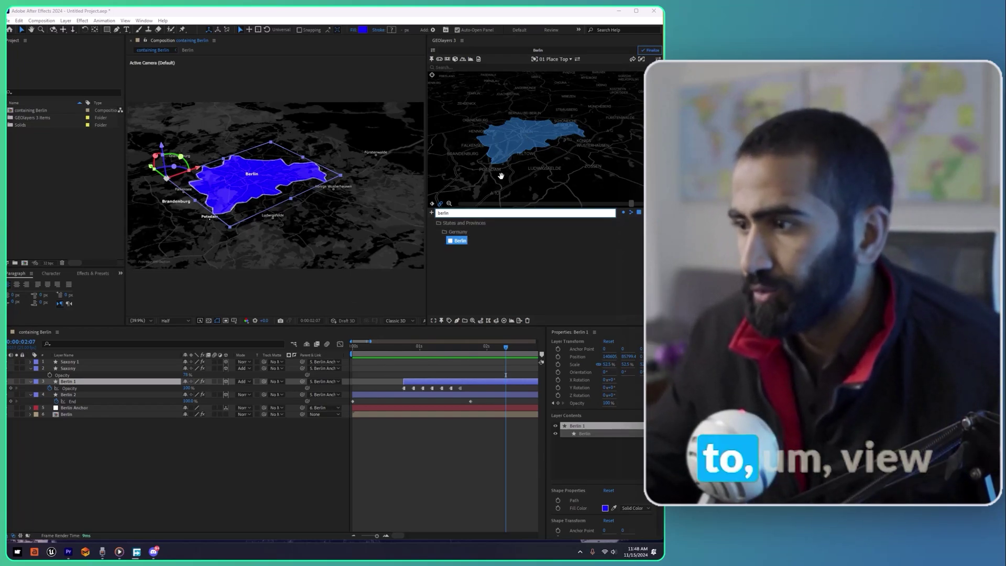
- Turn the linked map to a top-down view and zoom out until Dresden and Prague are in frame
{"action": "left_click_drag", "start_coordinate": [521, 135], "coordinate": [522, 141]}
{"action": "scroll", "coordinate": [522, 141], "scroll_direction": "up", "scroll_amount": 3}
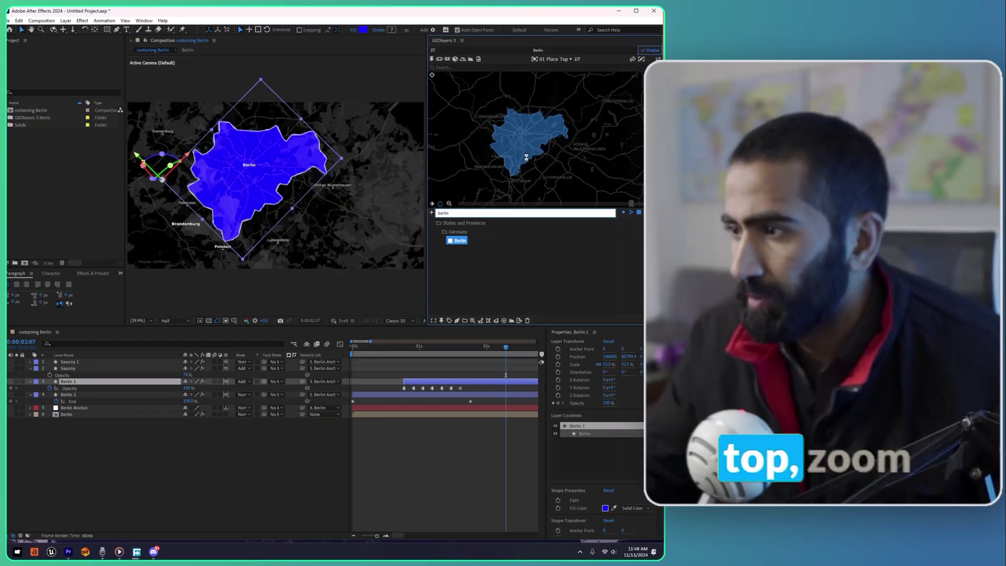
{"action": "scroll", "coordinate": [527, 157], "scroll_direction": "down", "scroll_amount": 5}
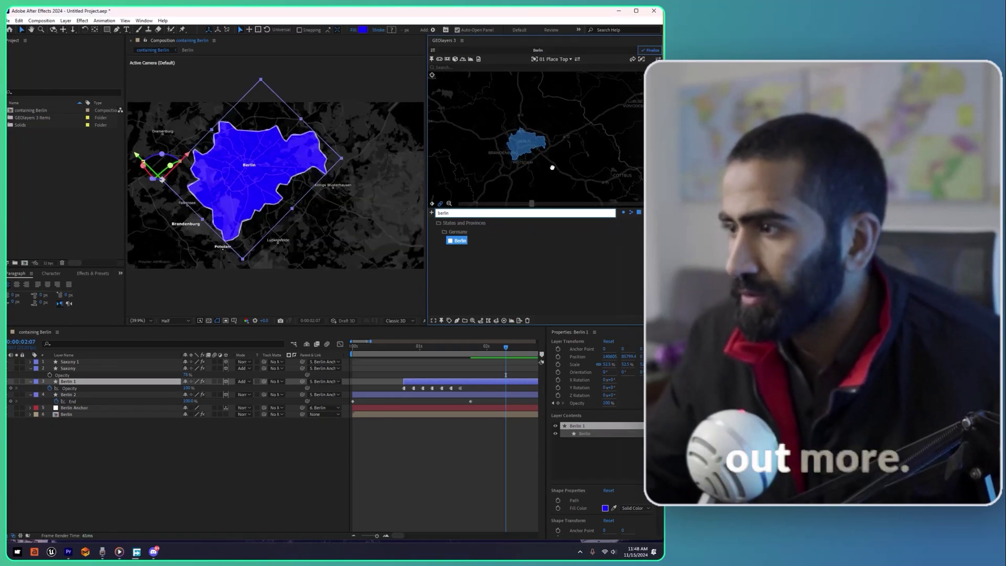
{"action": "scroll", "coordinate": [547, 165], "scroll_direction": "down", "scroll_amount": 3}
{"action": "left_click_drag", "start_coordinate": [546, 166], "coordinate": [546, 138]}
{"action": "scroll", "coordinate": [528, 136], "scroll_direction": "down", "scroll_amount": 2}
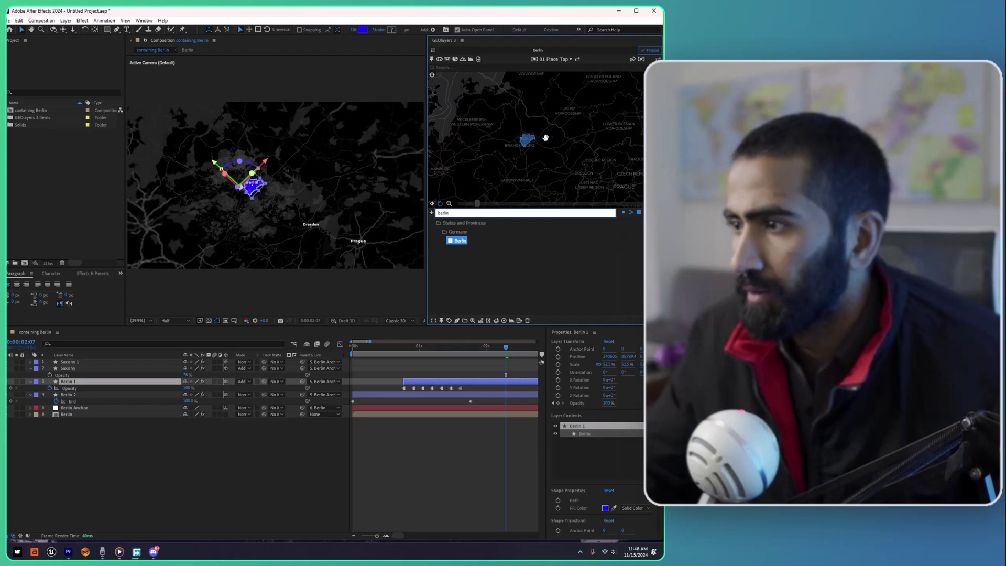
{"action": "scroll", "coordinate": [560, 157], "scroll_direction": "up", "scroll_amount": 2}
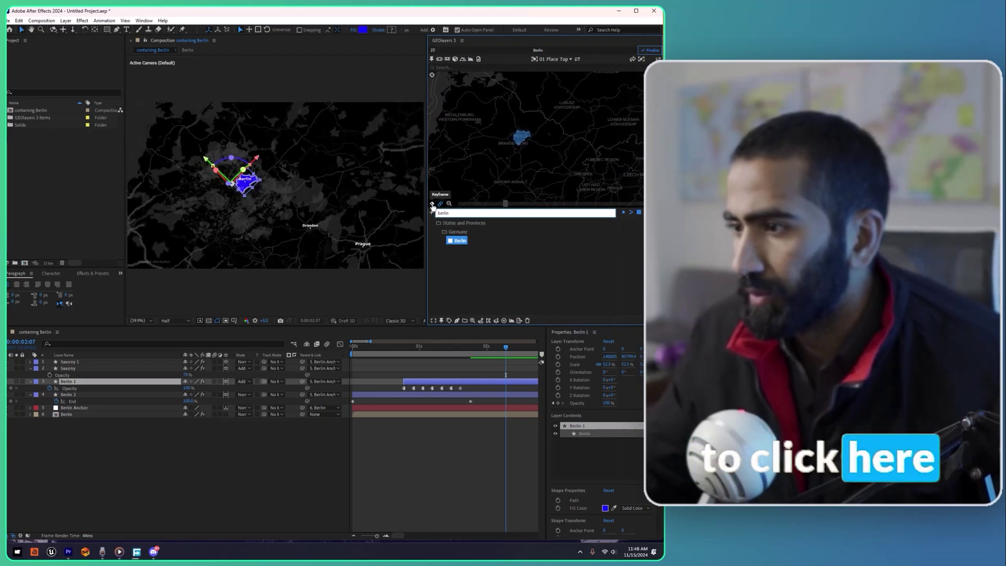
- Keyframe the wide top-down map view at the start of the composition
{"action": "key", "text": "Home"}
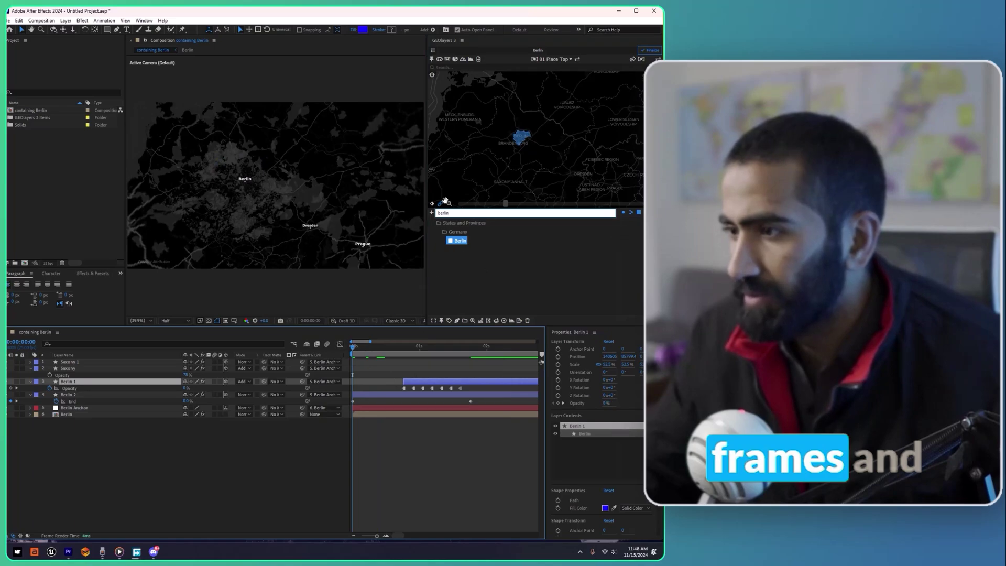
{"action": "left_click", "coordinate": [432, 204]}
{"action": "scroll", "coordinate": [394, 399], "scroll_direction": "down", "scroll_amount": 5}
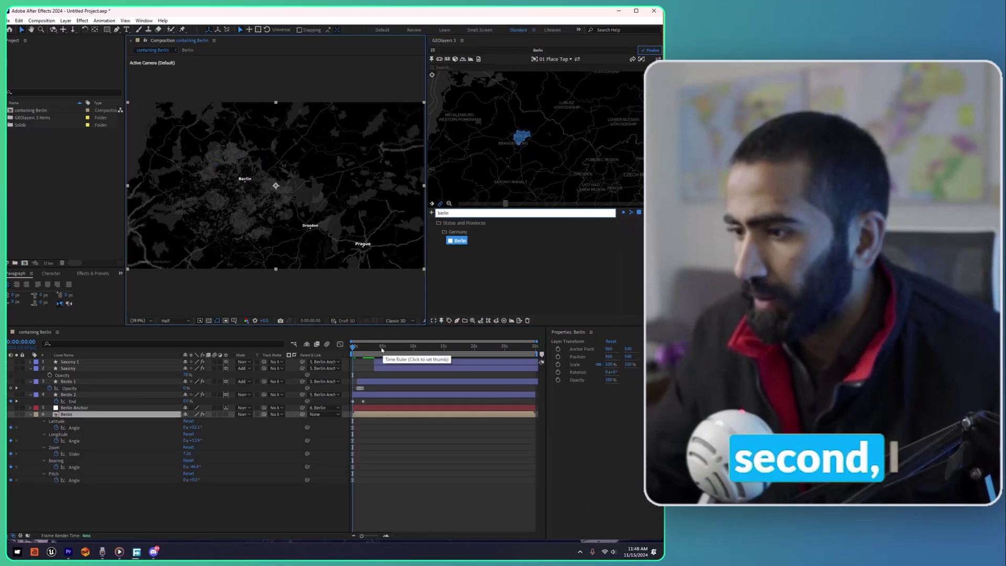
- At about 5 seconds, zoom the map in on Berlin and tilt it into a low perspective as the second view keyframe
{"action": "left_click", "coordinate": [382, 348]}
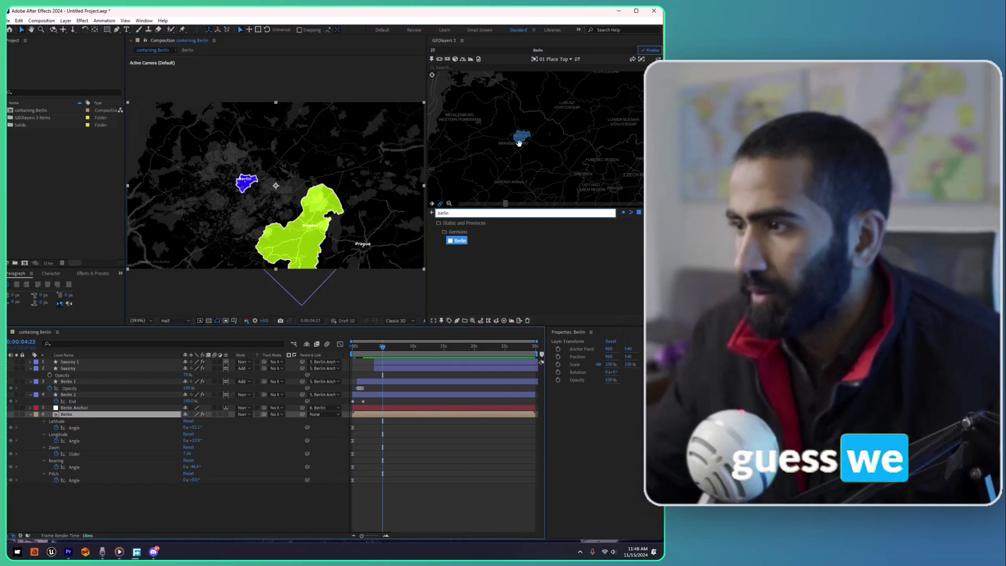
{"action": "scroll", "coordinate": [515, 139], "scroll_direction": "up", "scroll_amount": 2}
{"action": "scroll", "coordinate": [519, 140], "scroll_direction": "up", "scroll_amount": 4}
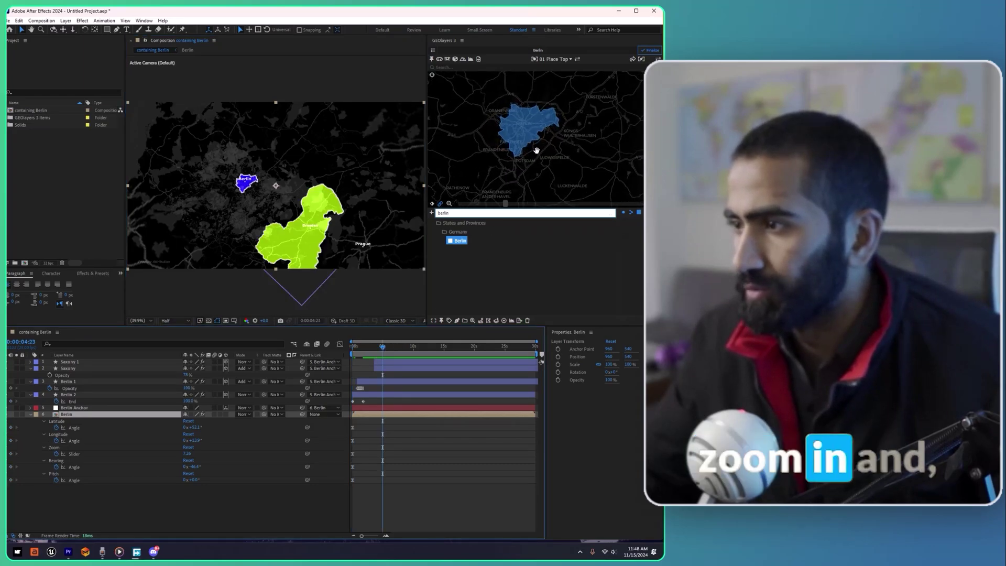
{"action": "scroll", "coordinate": [531, 143], "scroll_direction": "up", "scroll_amount": 1}
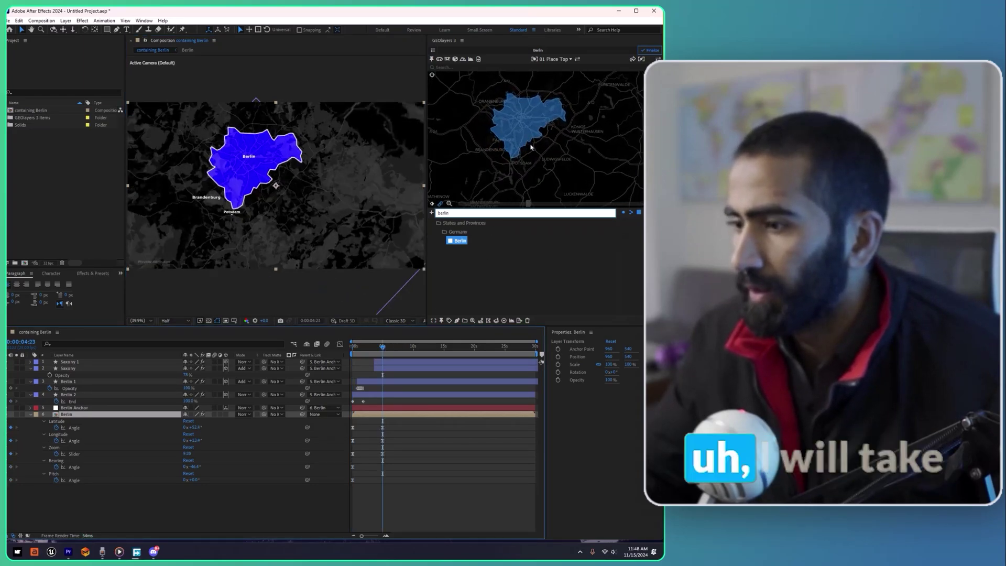
{"action": "left_click_drag", "start_coordinate": [531, 137], "coordinate": [531, 95]}
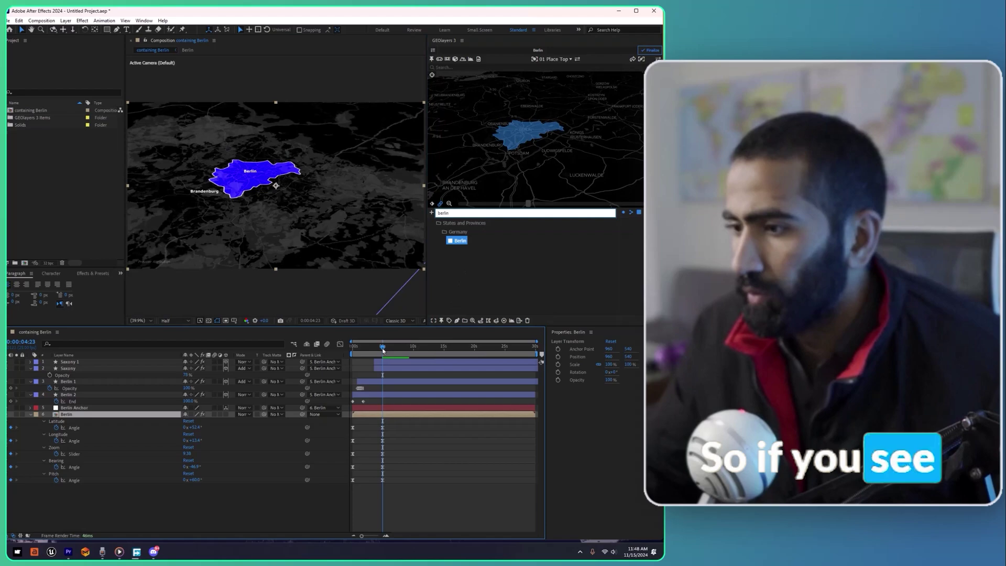
- Preview the map's zoom-in and tilt animation from the start of the composition
{"action": "mouse_move", "coordinate": [383, 349]}
{"action": "left_mouse_down"}
{"action": "mouse_move", "coordinate": [365, 350]}
{"action": "mouse_move", "coordinate": [383, 350]}
{"action": "mouse_move", "coordinate": [374, 350]}
{"action": "left_mouse_up"}
{"action": "key", "text": "Home"}
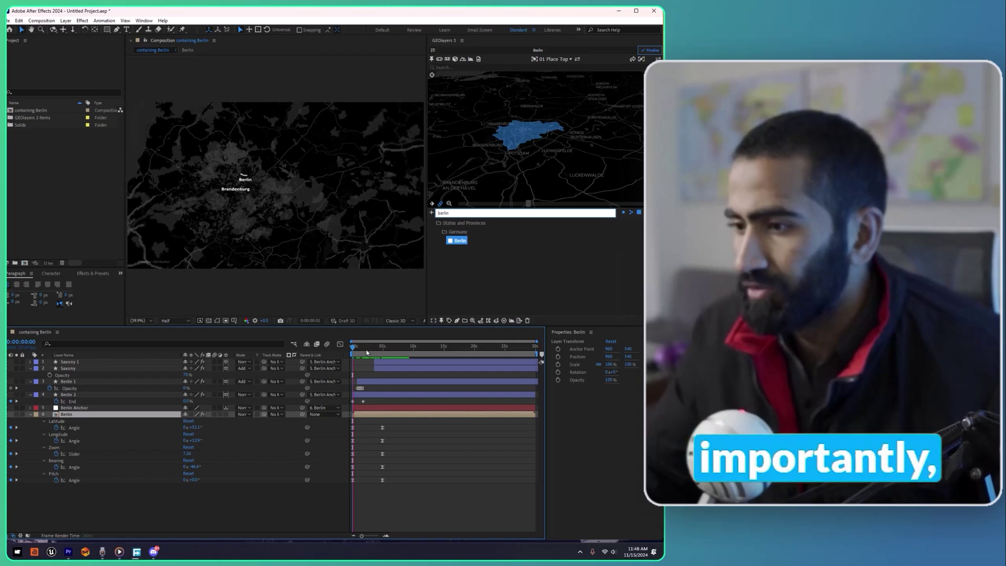
{"action": "key", "text": "space"}
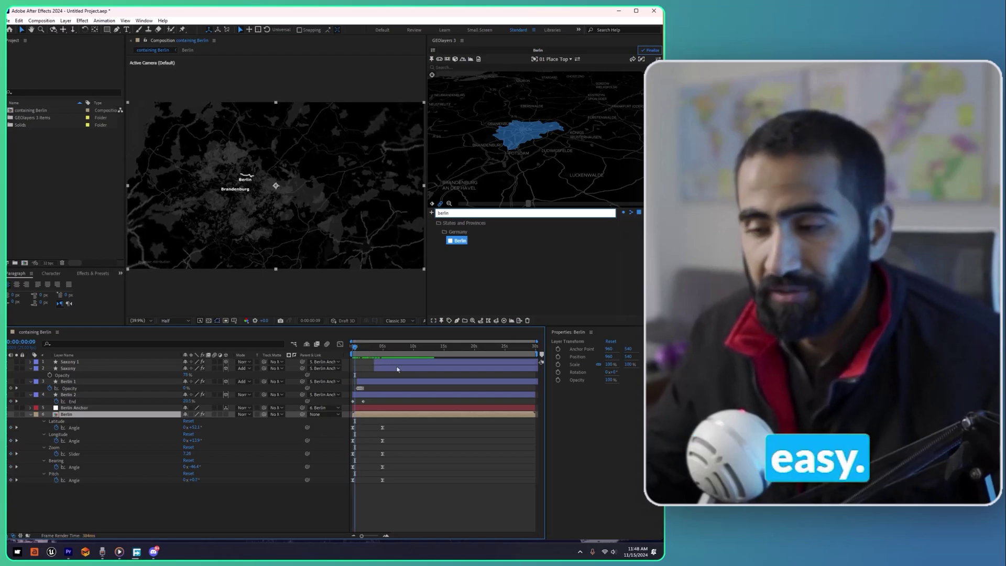
- Collapse the layer properties and shift the two Saxony and two Berlin shape layers so the Berlin outline begins at about 5 seconds
{"action": "key", "text": "ctrl+a"}
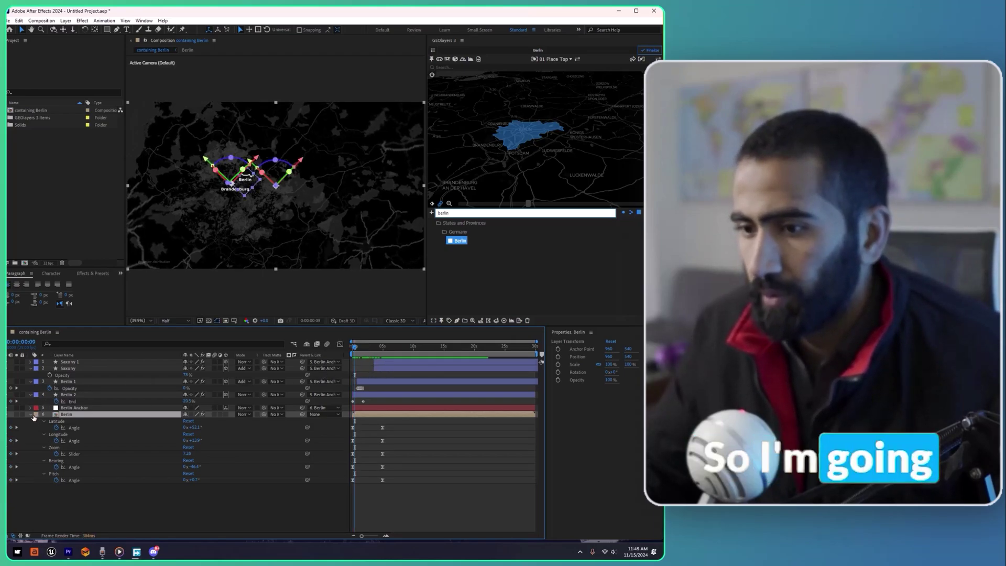
{"action": "left_click", "coordinate": [31, 414]}
{"action": "left_click", "coordinate": [227, 478]}
{"action": "left_click", "coordinate": [389, 364]}
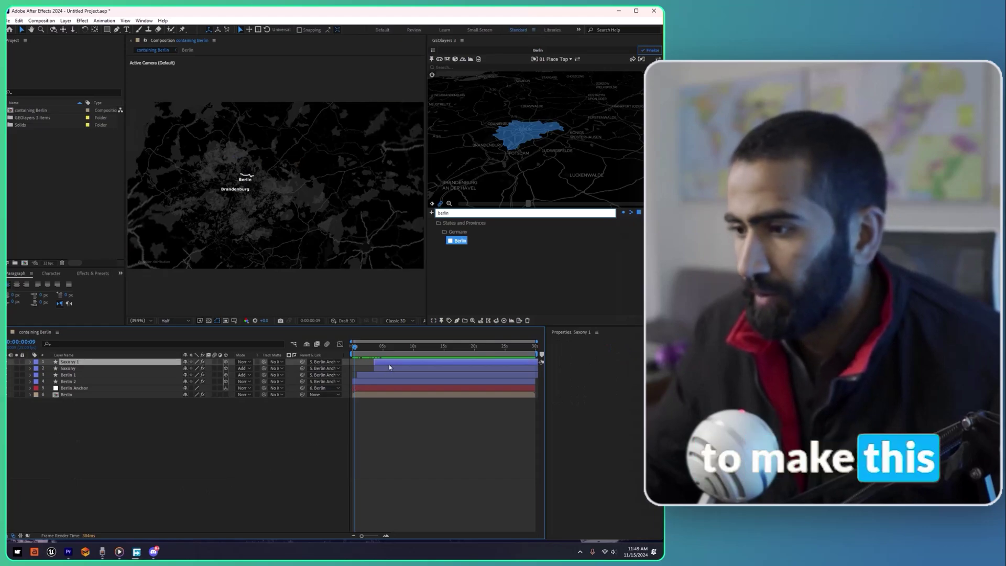
{"action": "left_click", "coordinate": [373, 381], "text": "shift"}
{"action": "left_click_drag", "start_coordinate": [373, 381], "coordinate": [394, 384]}
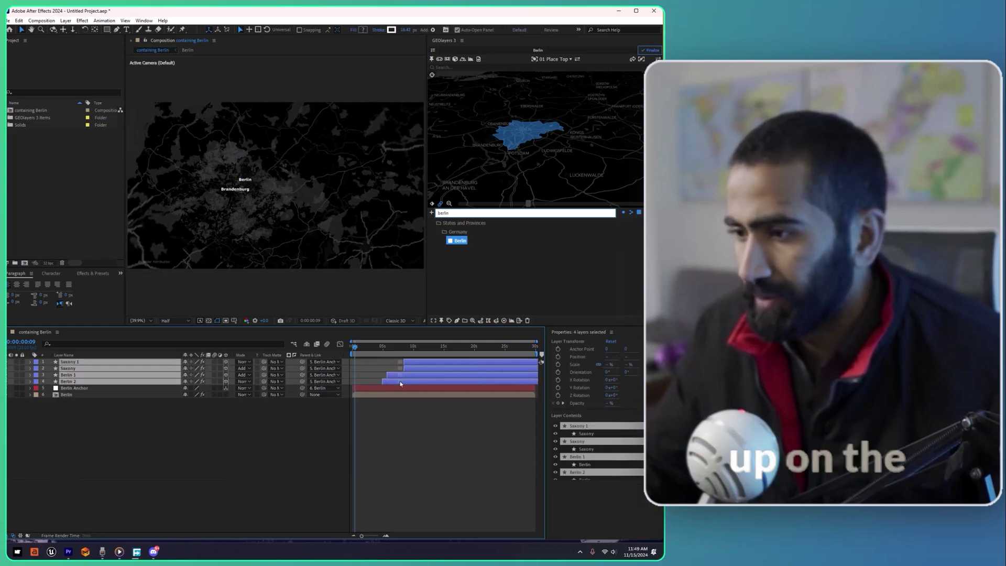
{"action": "left_click", "coordinate": [383, 351]}
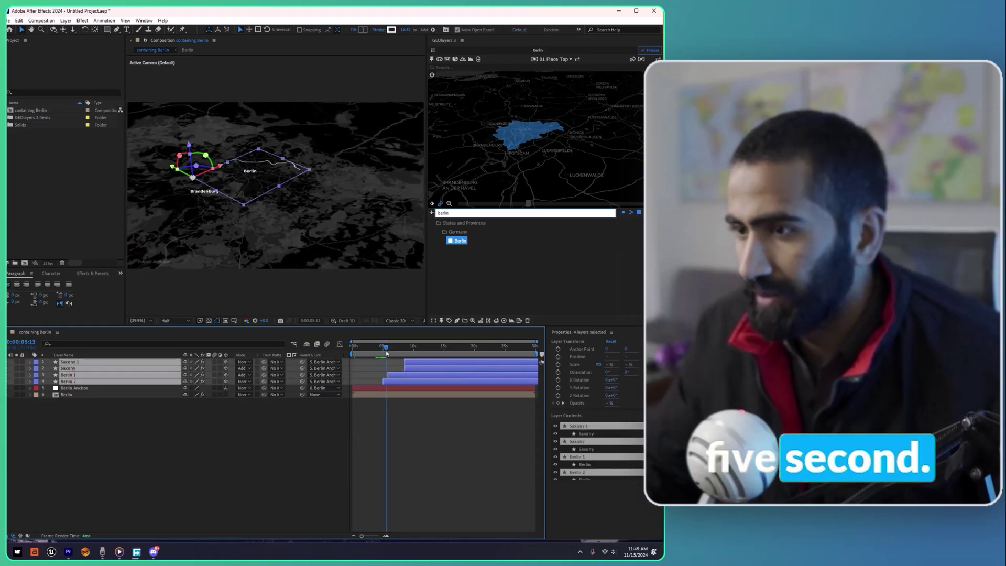
- Shift the two Berlin shape layers earlier so they begin at about 3 seconds, and preview the outline and fill animation
{"action": "left_click_drag", "start_coordinate": [387, 353], "coordinate": [403, 376]}
{"action": "left_click", "coordinate": [403, 380]}
{"action": "left_click", "coordinate": [404, 376], "text": "shift"}
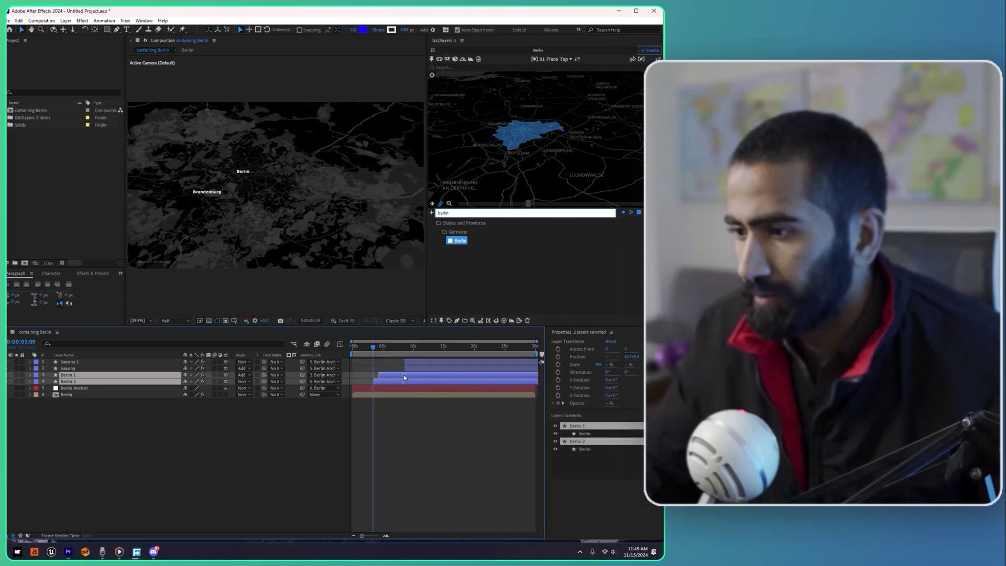
{"action": "key", "text": "space"}
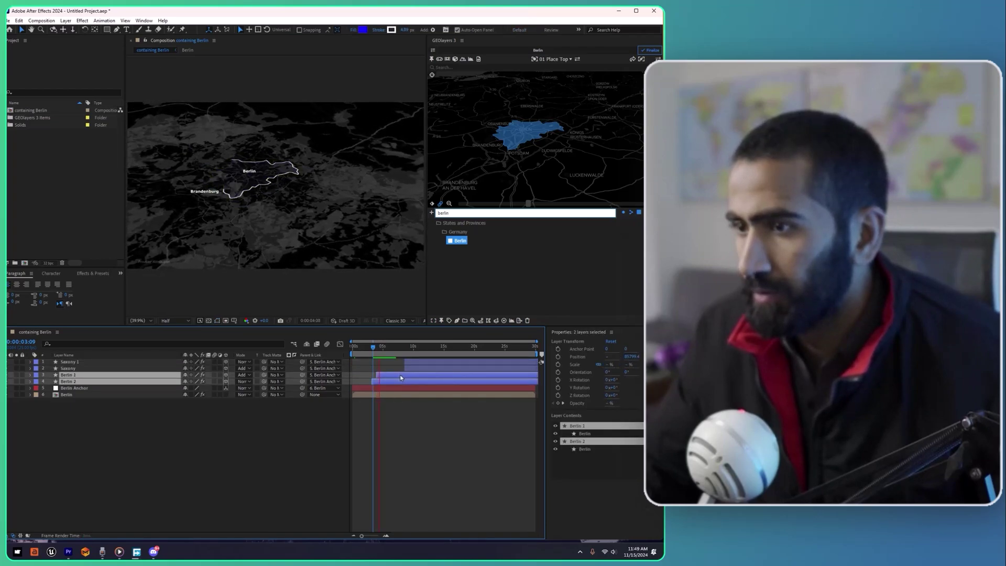
{"action": "left_click", "coordinate": [384, 346]}
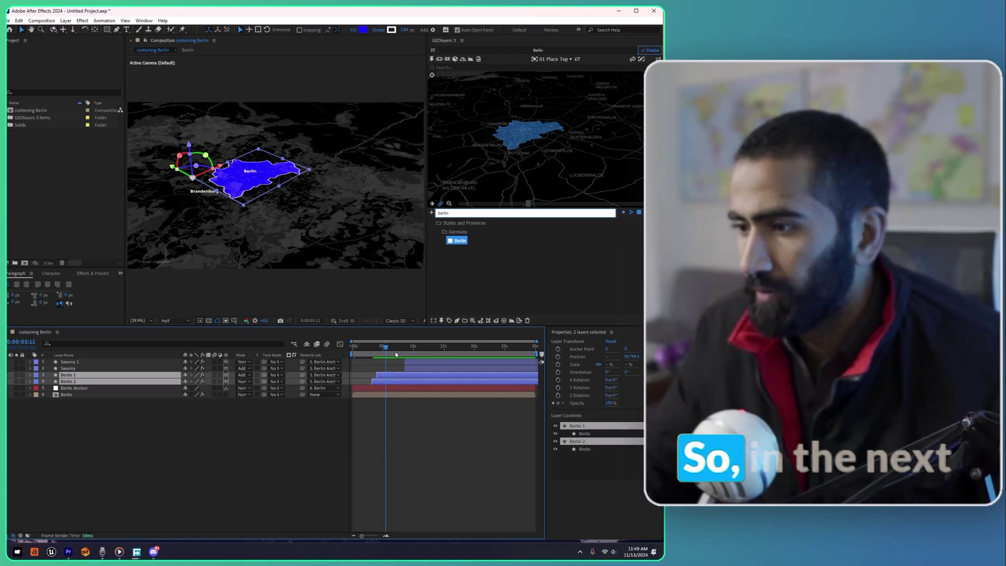
- Copy the Berlin map layer's second set of view keyframes and paste them at 0:00:06:24 to hold the view
{"action": "left_click", "coordinate": [396, 413]}
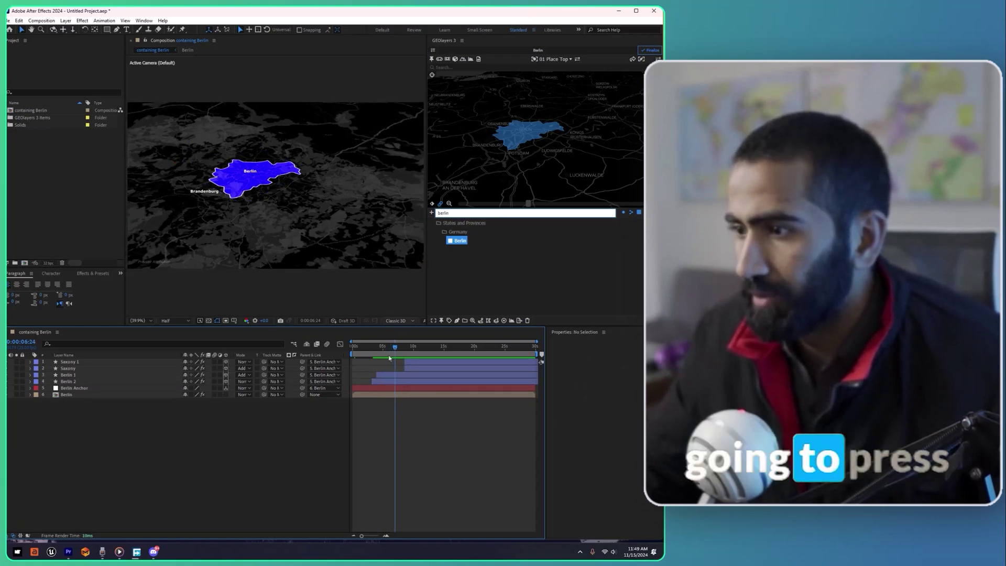
{"action": "left_click", "coordinate": [397, 395]}
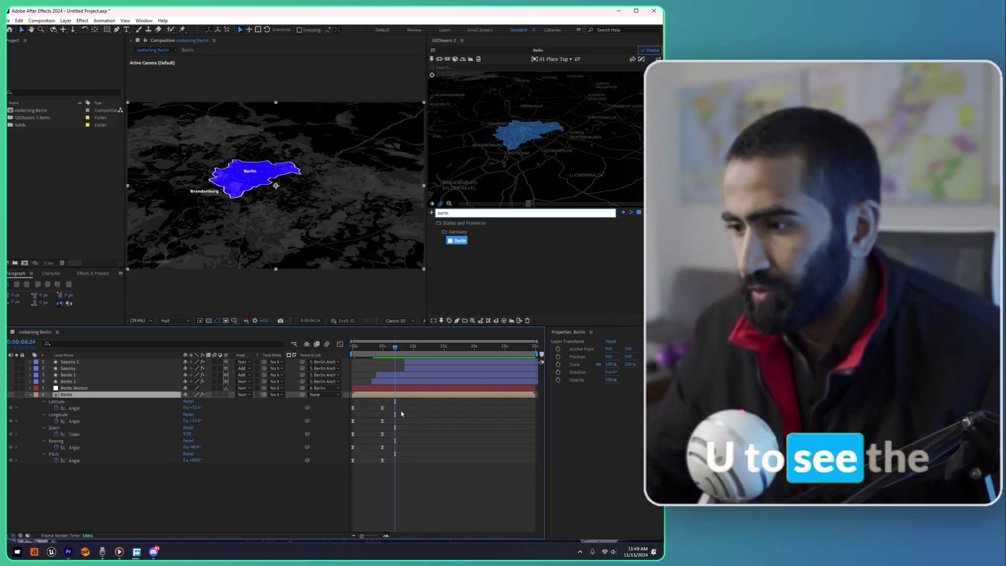
{"action": "left_click_drag", "start_coordinate": [389, 402], "coordinate": [372, 476]}
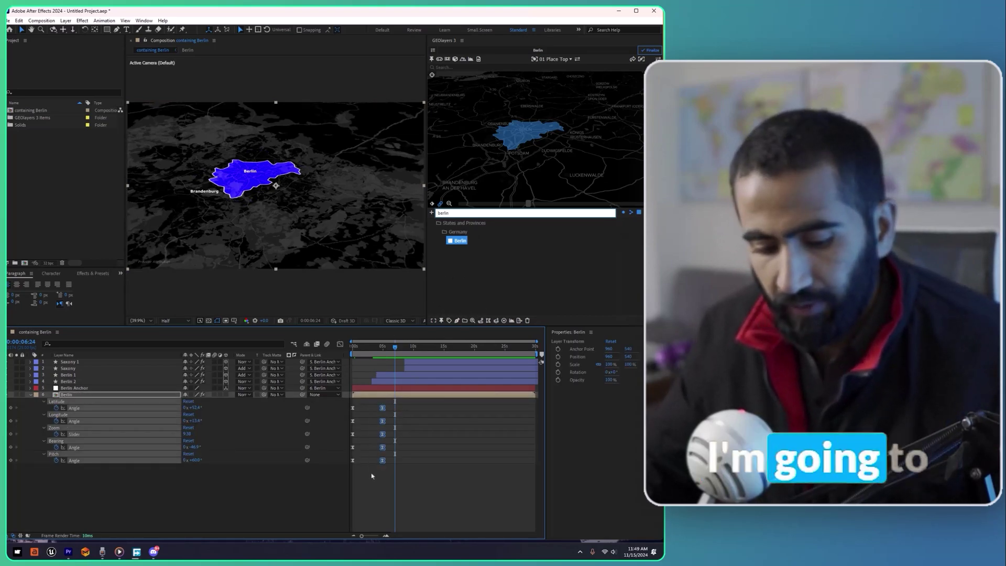
{"action": "key", "text": "ctrl+c"}
{"action": "key", "text": "ctrl+v"}
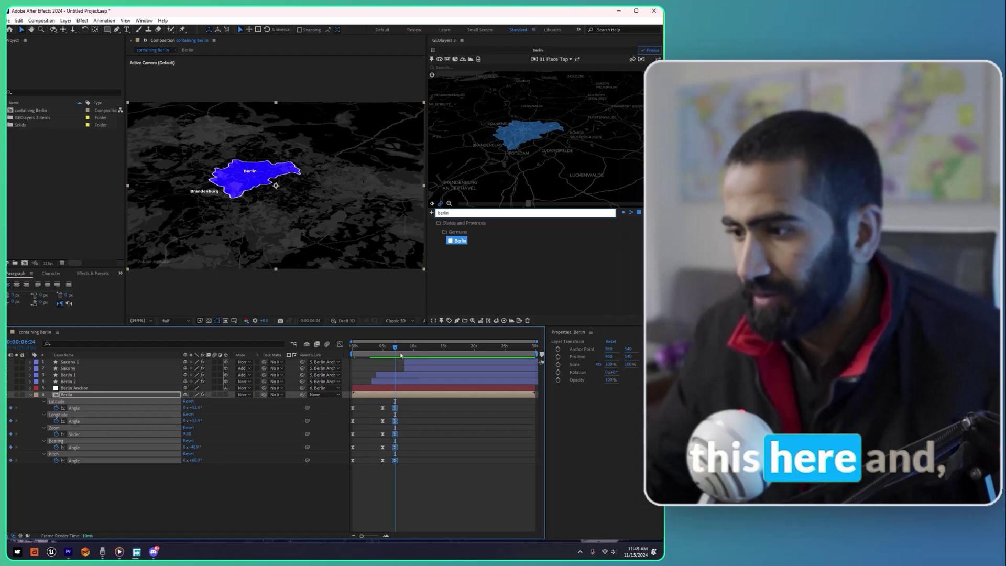
- At 10 seconds, zoom the map out and move it south to frame Saxony as a new view keyframe, then check the move
{"action": "left_click_drag", "start_coordinate": [401, 355], "coordinate": [413, 350]}
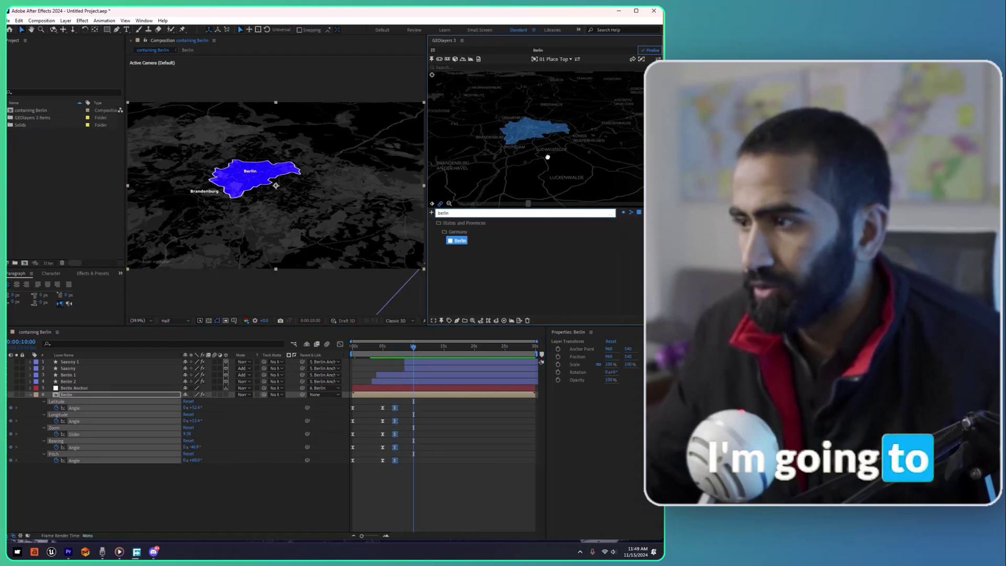
{"action": "scroll", "coordinate": [548, 157], "scroll_direction": "down", "scroll_amount": 4}
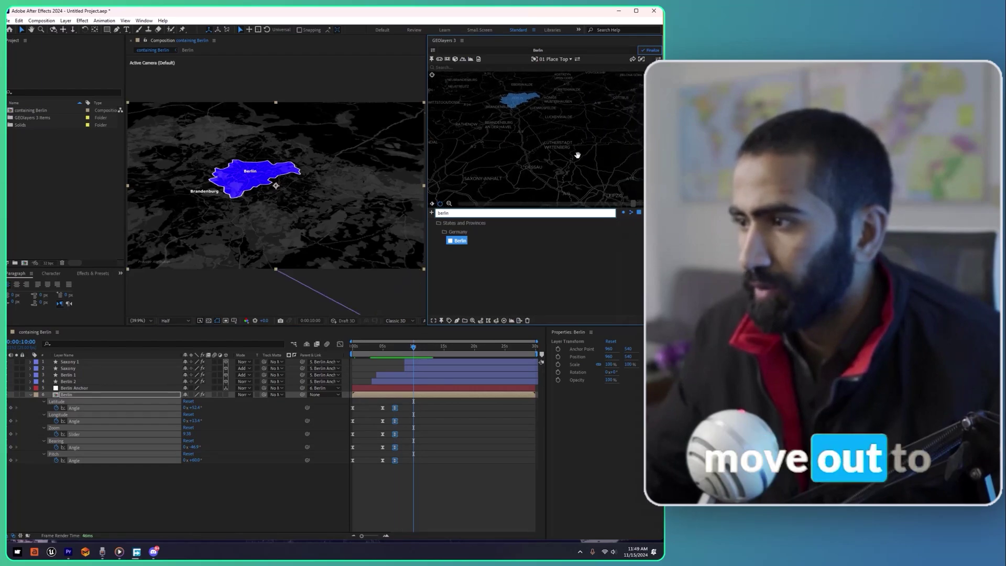
{"action": "mouse_move", "coordinate": [578, 156]}
{"action": "left_mouse_down"}
{"action": "mouse_move", "coordinate": [557, 139]}
{"action": "mouse_move", "coordinate": [553, 182]}
{"action": "left_mouse_up"}
{"action": "mouse_move", "coordinate": [544, 122]}
{"action": "left_mouse_down"}
{"action": "mouse_move", "coordinate": [539, 140]}
{"action": "mouse_move", "coordinate": [512, 143]}
{"action": "left_mouse_up"}
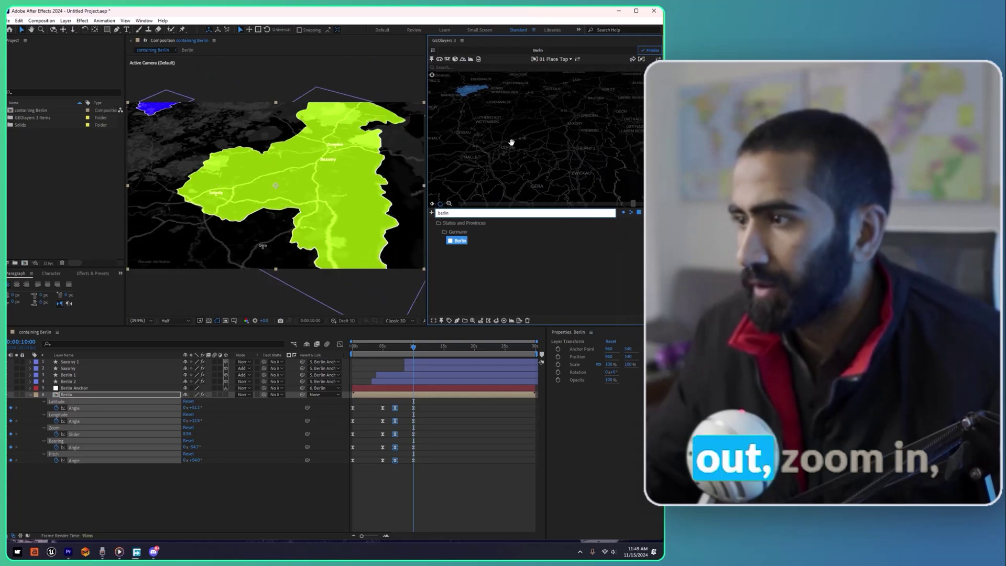
{"action": "scroll", "coordinate": [513, 142], "scroll_direction": "down", "scroll_amount": 3}
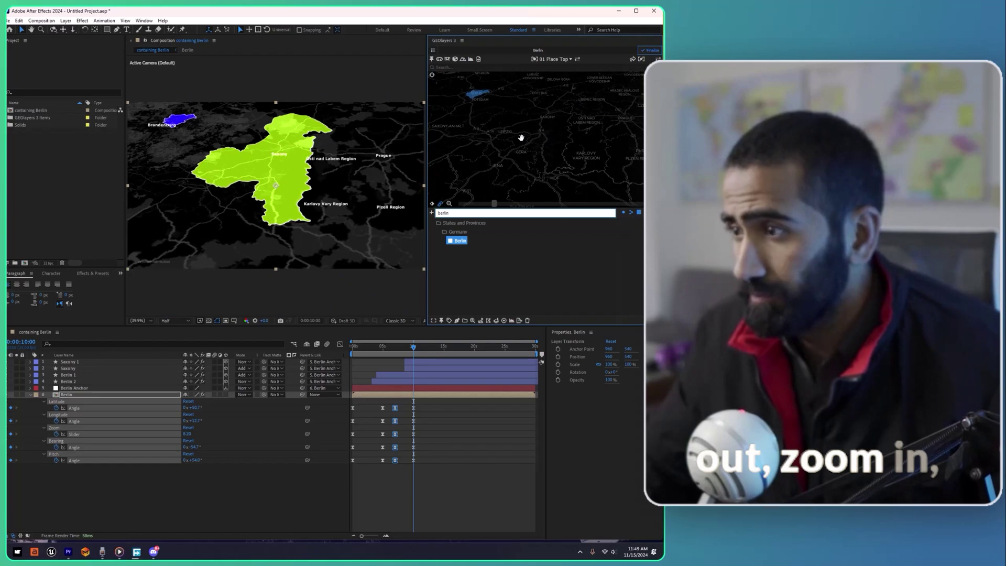
{"action": "scroll", "coordinate": [521, 138], "scroll_direction": "up", "scroll_amount": 1}
{"action": "left_click_drag", "start_coordinate": [521, 137], "coordinate": [538, 147]}
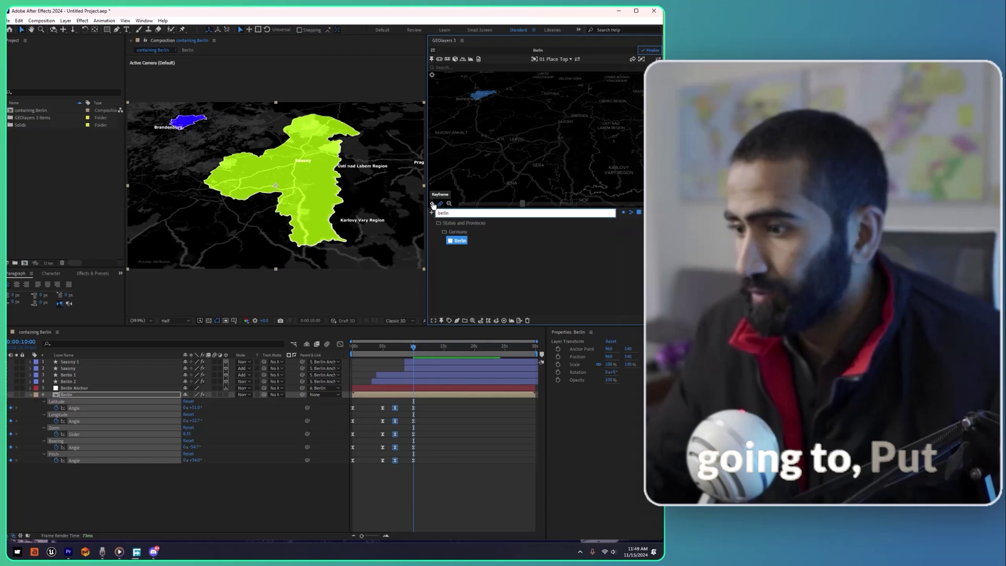
{"action": "left_click", "coordinate": [403, 351]}
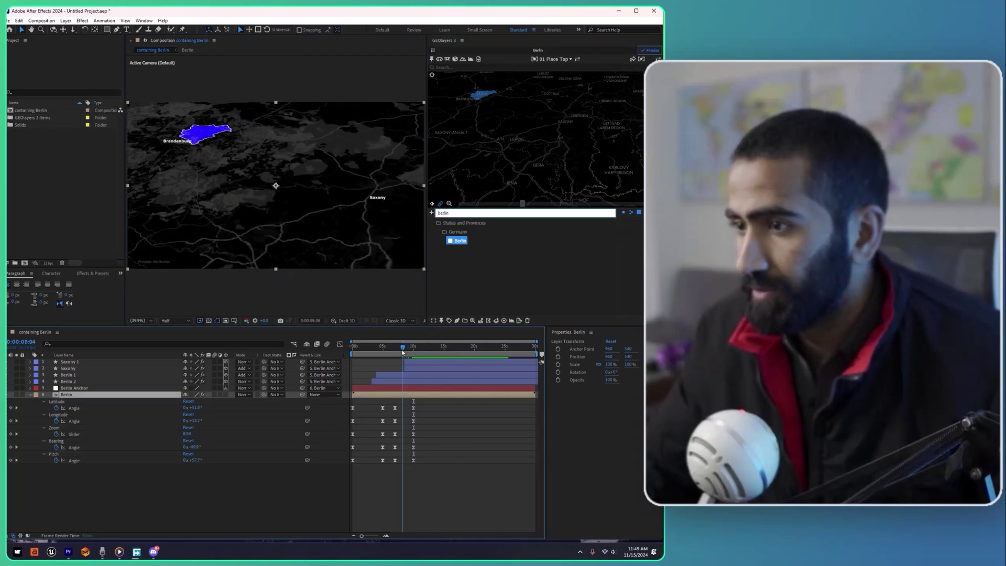
{"action": "left_click_drag", "start_coordinate": [403, 351], "coordinate": [416, 353]}
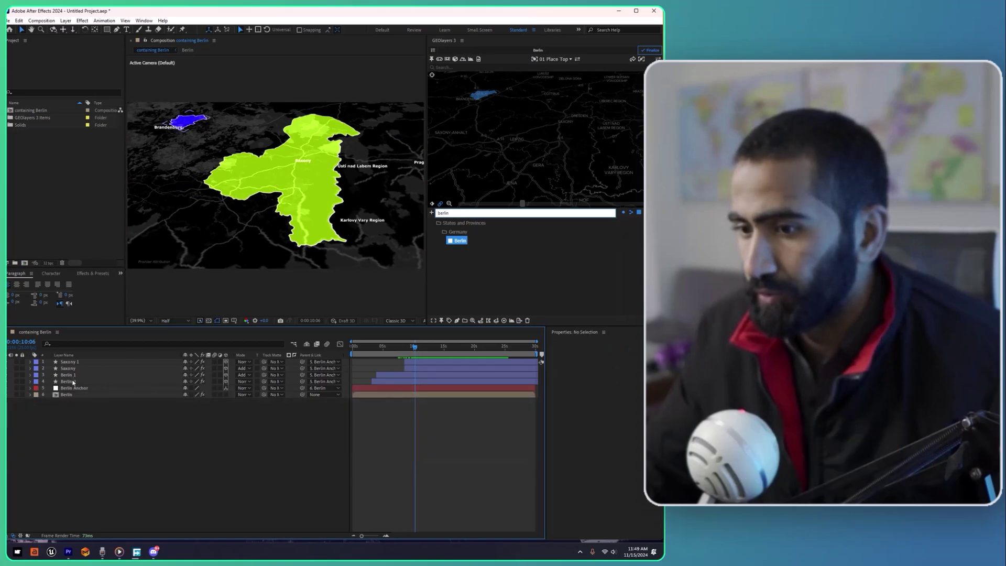
- Copy the flickering opacity keyframes from the Berlin 1 layer to the Saxony fill layer at 0:00:08:14 and preview them
{"action": "left_click", "coordinate": [67, 374]}
{"action": "left_click", "coordinate": [31, 374]}
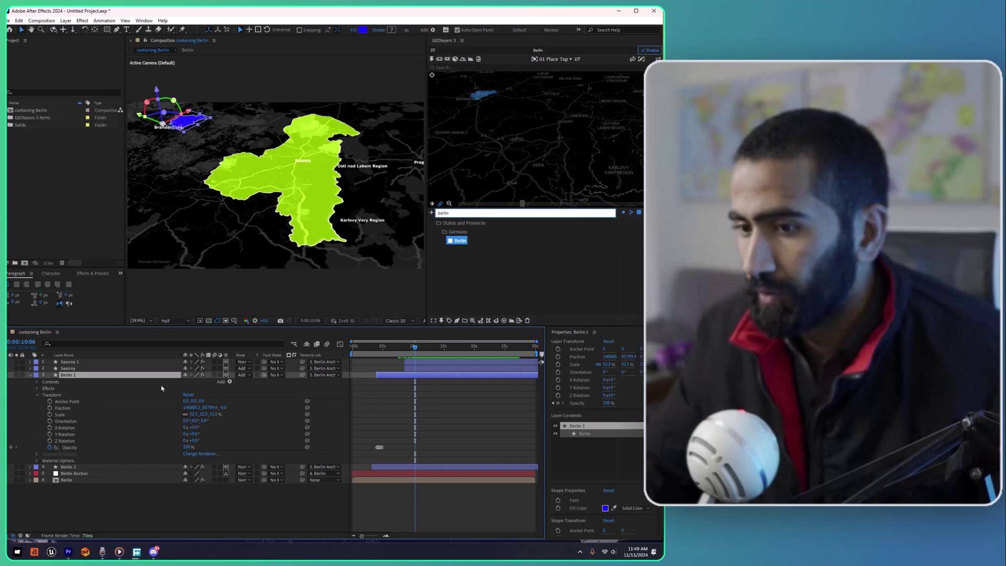
{"action": "left_click_drag", "start_coordinate": [362, 462], "coordinate": [362, 461]}
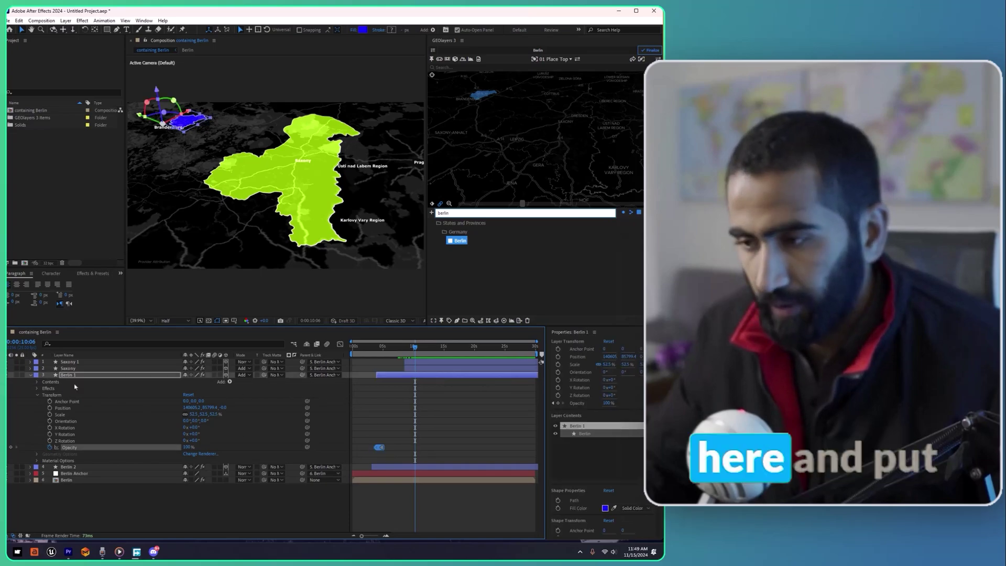
{"action": "left_click", "coordinate": [31, 374]}
{"action": "left_click", "coordinate": [411, 370]}
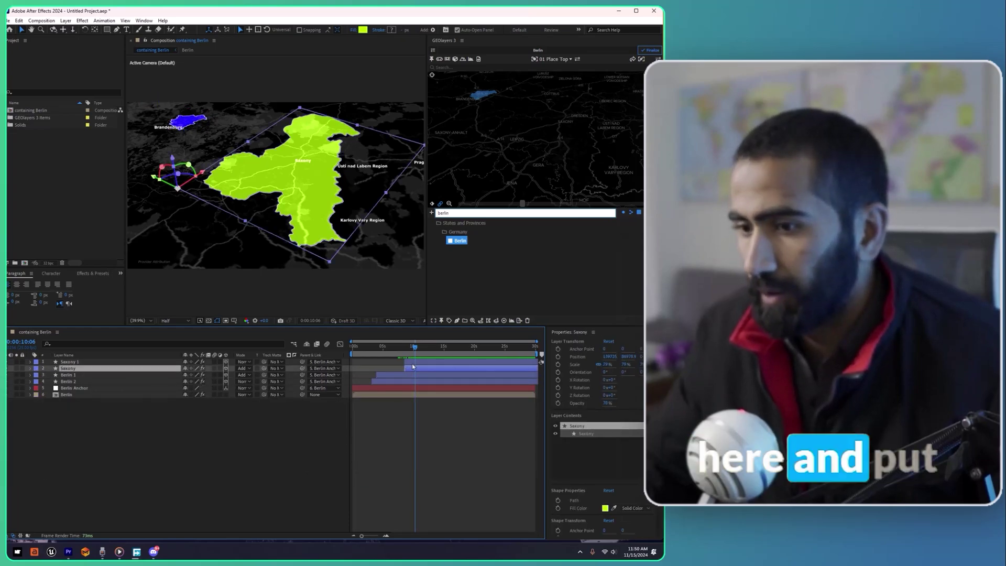
{"action": "left_click", "coordinate": [406, 354]}
{"action": "key", "text": "ctrl+v"}
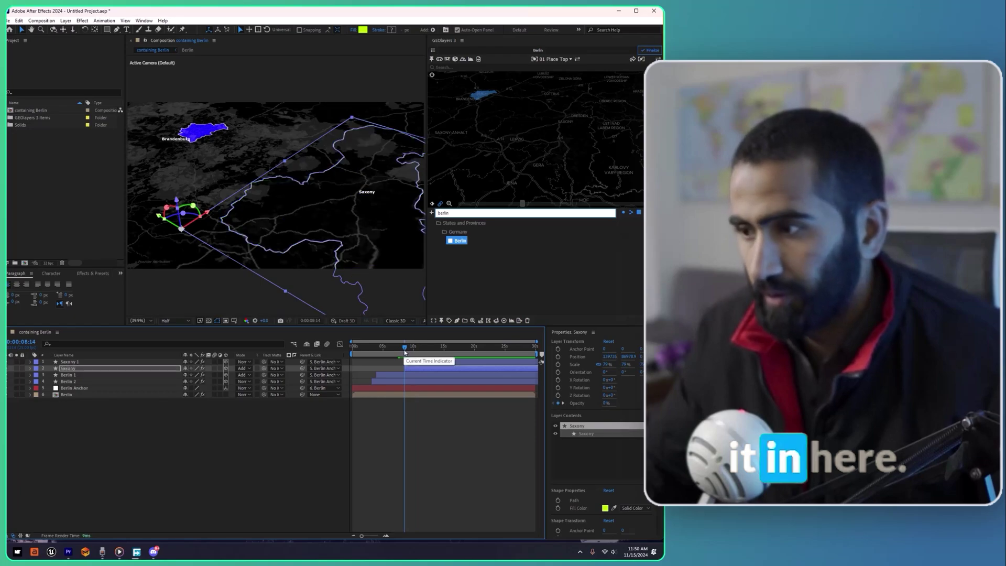
{"action": "key", "text": "space"}
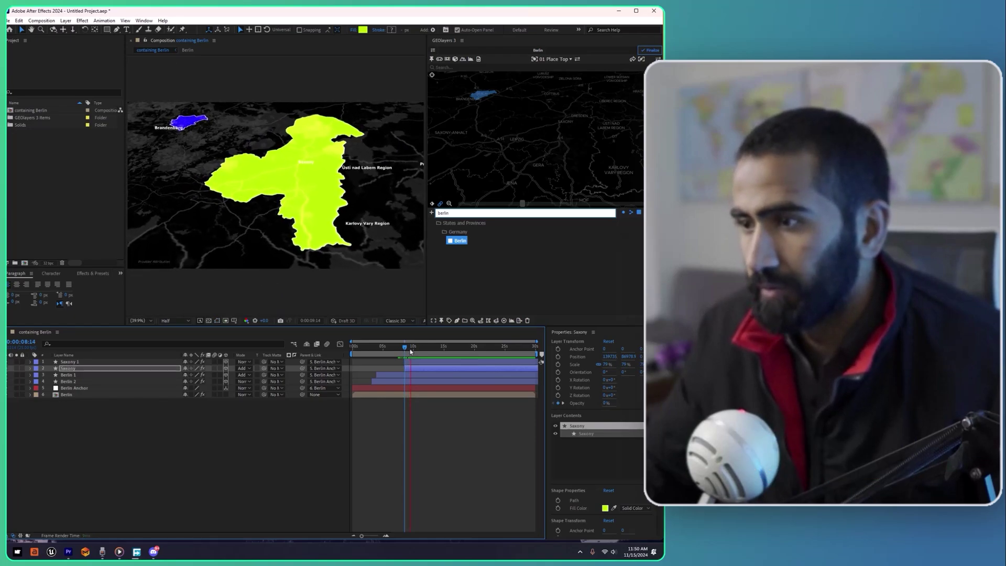
- Set the Saxony fill layer's final opacity keyframe at 0:00:09:10 to 50%
{"action": "key", "text": "u"}
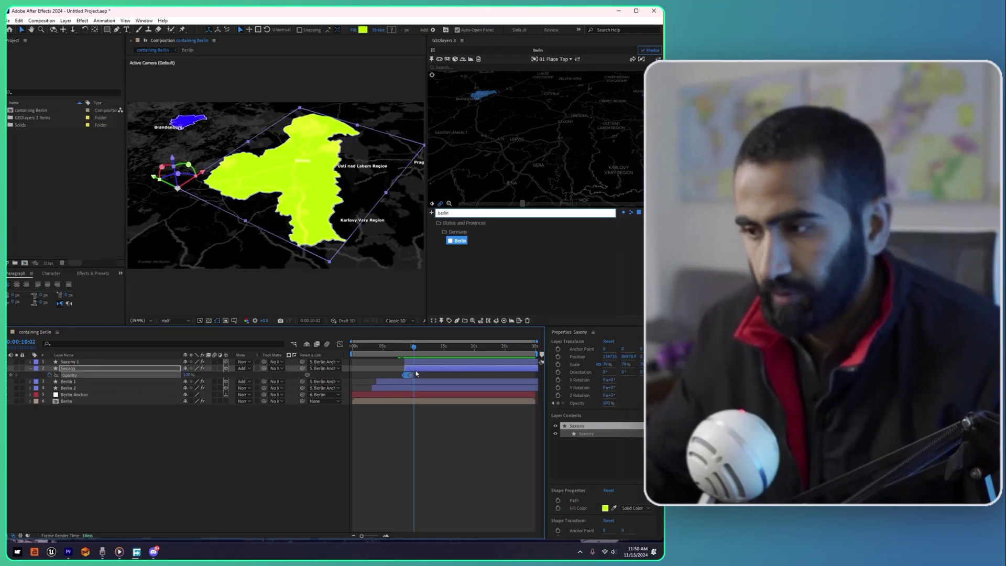
{"action": "scroll", "coordinate": [412, 383], "scroll_direction": "up", "scroll_amount": 3}
{"action": "left_click_drag", "start_coordinate": [412, 352], "coordinate": [408, 352]}
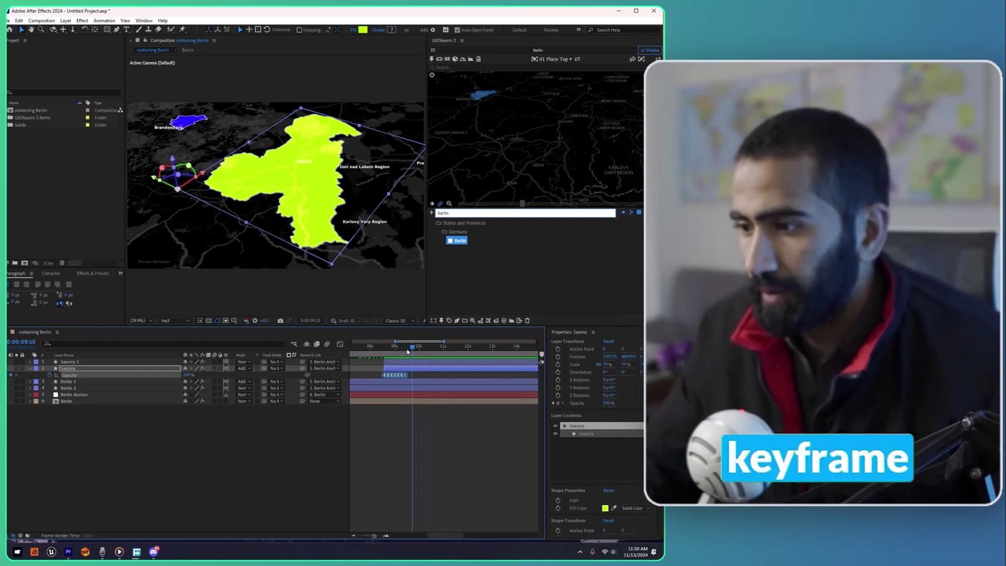
{"action": "left_click", "coordinate": [418, 376]}
{"action": "scroll", "coordinate": [409, 379], "scroll_direction": "up", "scroll_amount": 5}
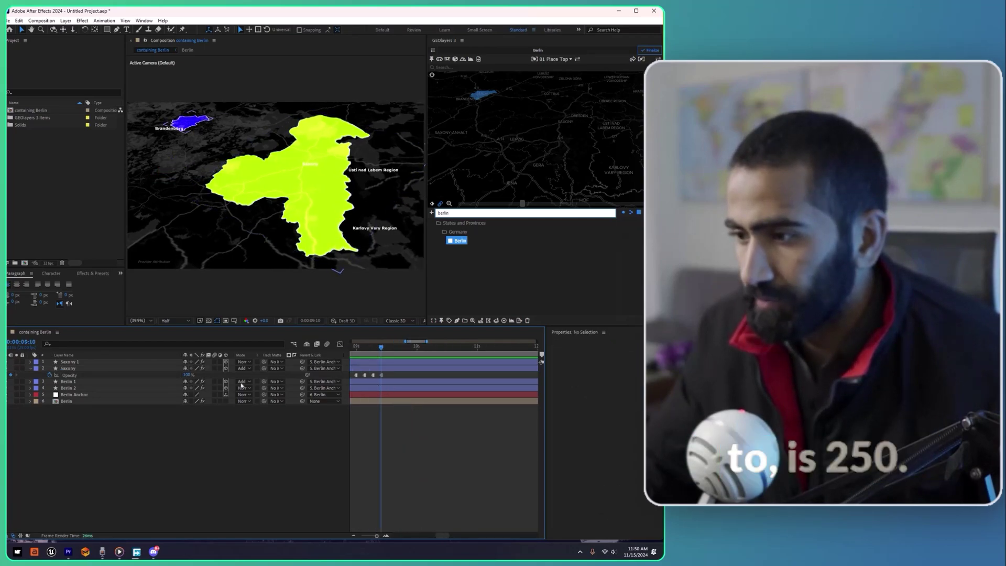
{"action": "left_click", "coordinate": [187, 376]}
{"action": "type", "text": "50"}
{"action": "key", "text": "Return"}
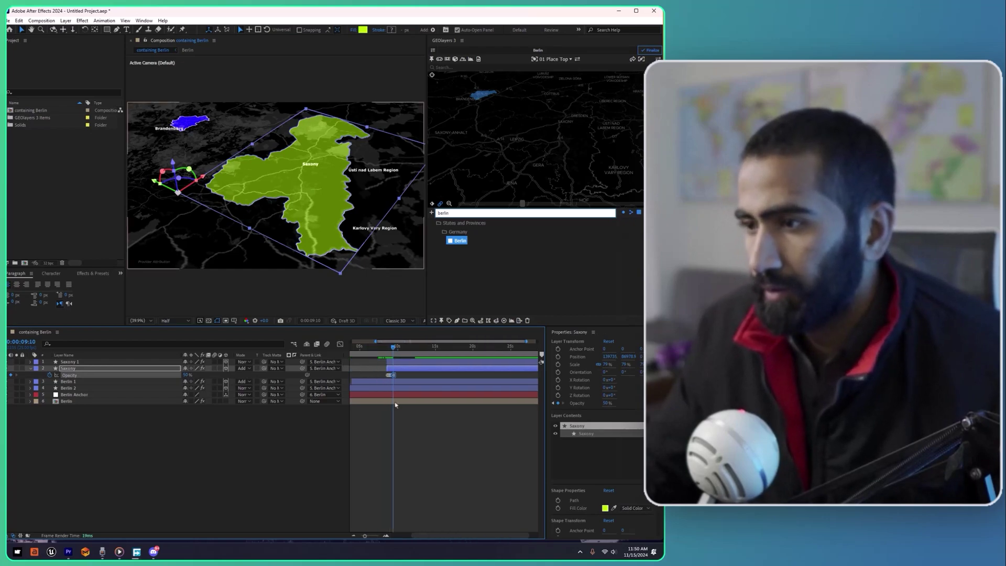
- End the work area at 0:00:10:14, just past the Saxony reveal, and preview the animation
{"action": "left_click_drag", "start_coordinate": [411, 349], "coordinate": [406, 349]}
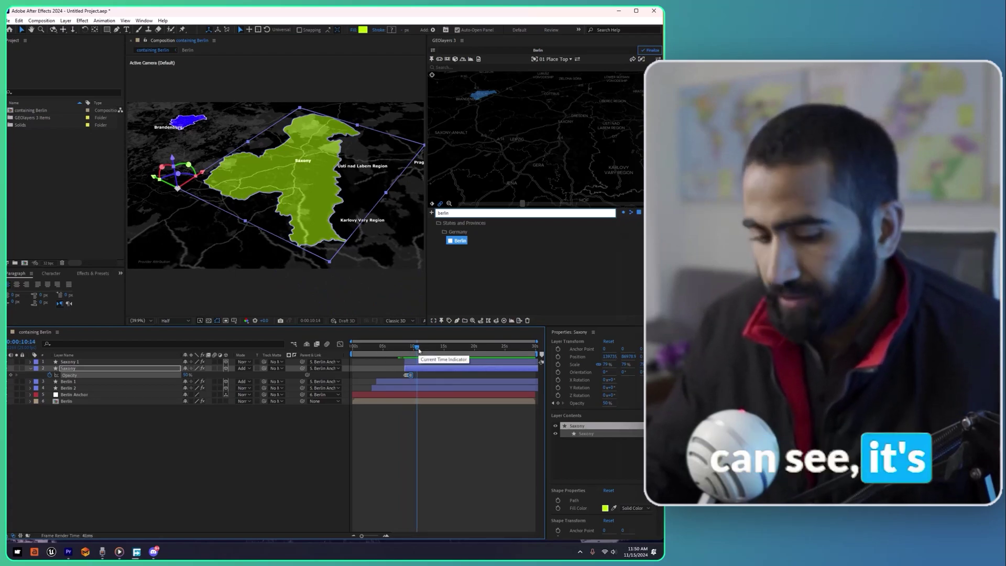
{"action": "key", "text": "n"}
{"action": "left_click_drag", "start_coordinate": [420, 349], "coordinate": [337, 353]}
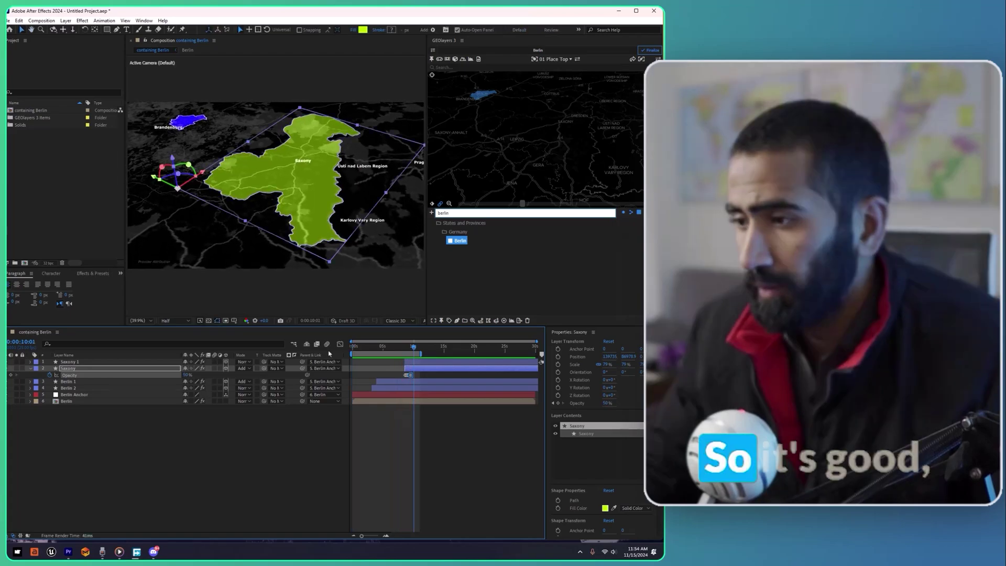
- Set the composition's preview resolution to Full
{"action": "left_click", "coordinate": [408, 347]}
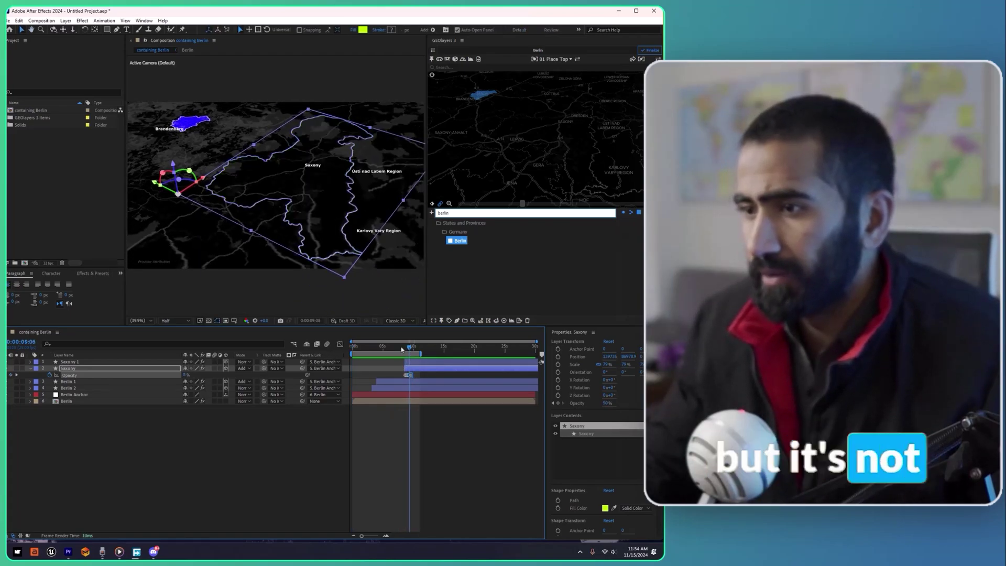
{"action": "left_click", "coordinate": [175, 321]}
{"action": "left_click", "coordinate": [174, 339]}
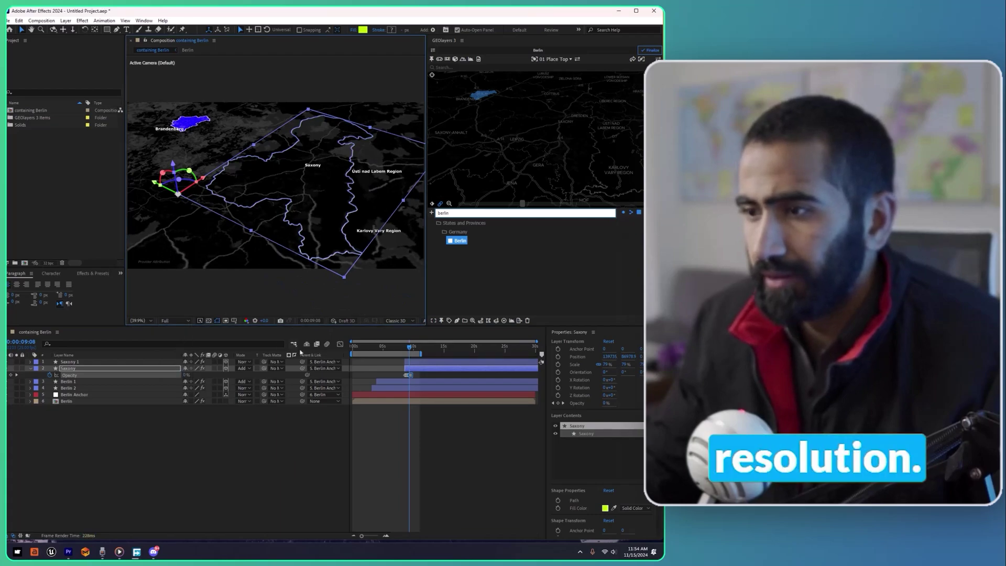
- Check the map move at the new resolution and finalize the Berlin map in GEOlayers
{"action": "left_click", "coordinate": [399, 347]}
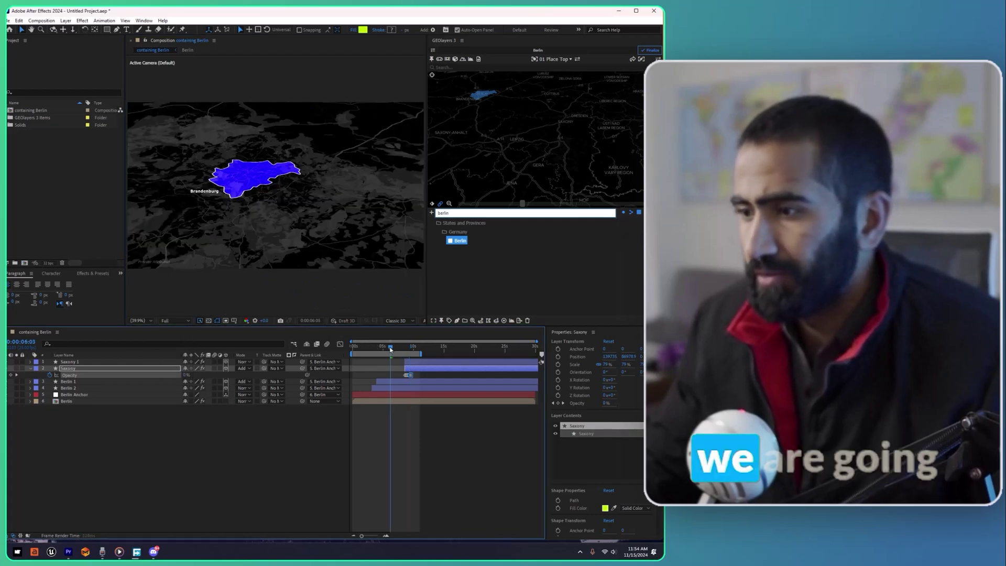
{"action": "left_click_drag", "start_coordinate": [400, 347], "coordinate": [404, 348]}
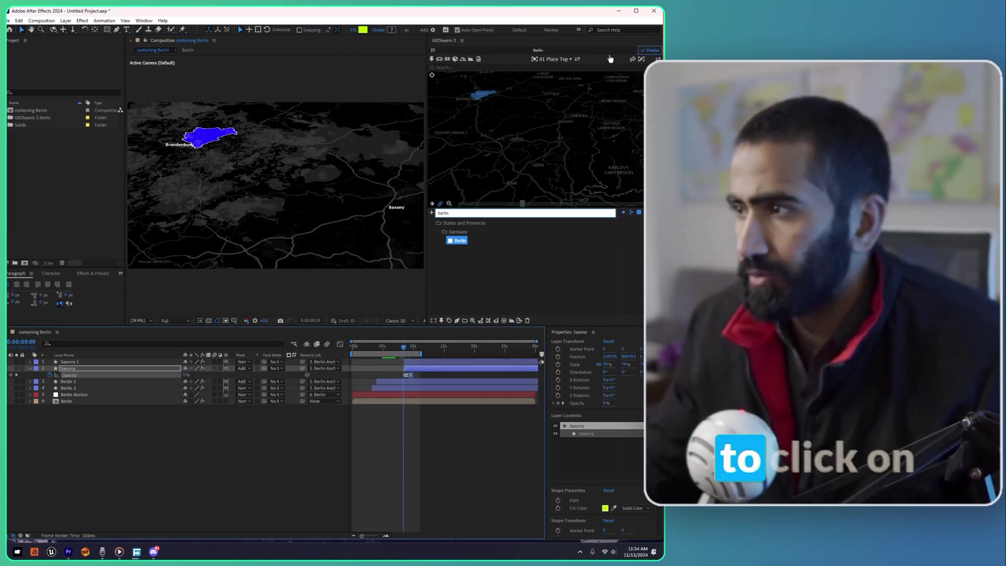
{"action": "left_click", "coordinate": [648, 50]}
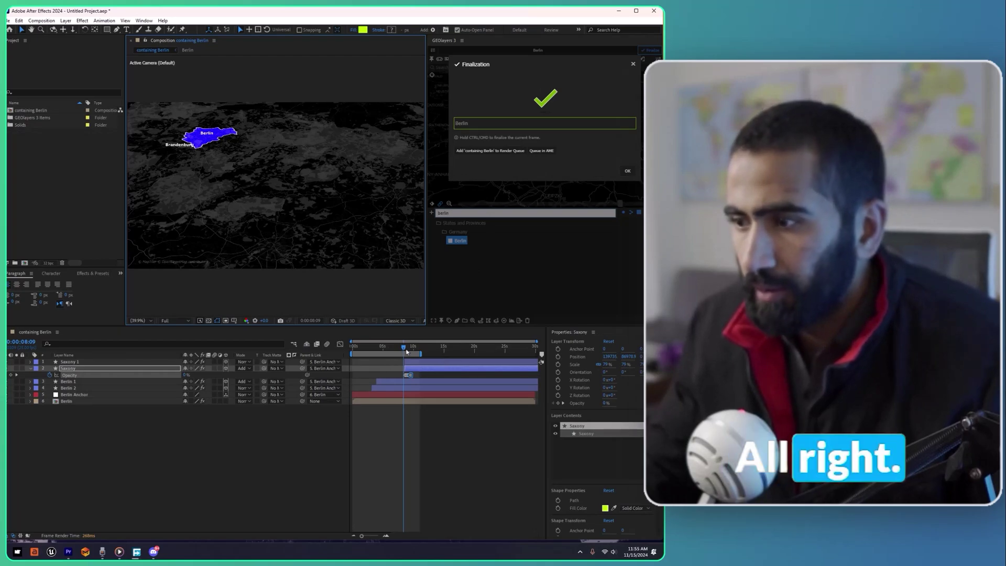
{"action": "left_click", "coordinate": [627, 171]}
- Preview the finalized animation from the Berlin zoom-in through to the Saxony outline and fill reveal
{"action": "left_click_drag", "start_coordinate": [399, 351], "coordinate": [365, 353]}
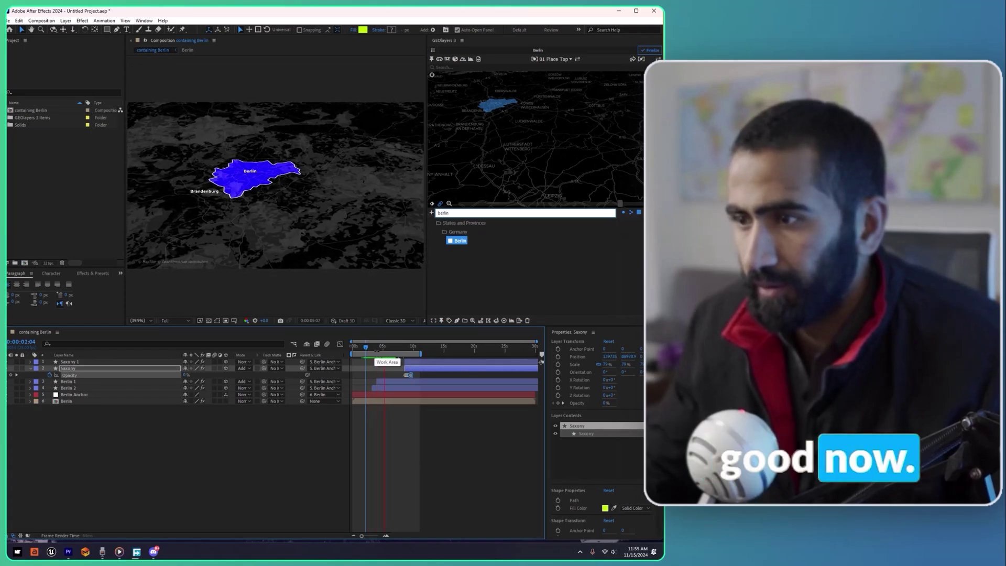
{"action": "left_click_drag", "start_coordinate": [399, 352], "coordinate": [404, 350]}
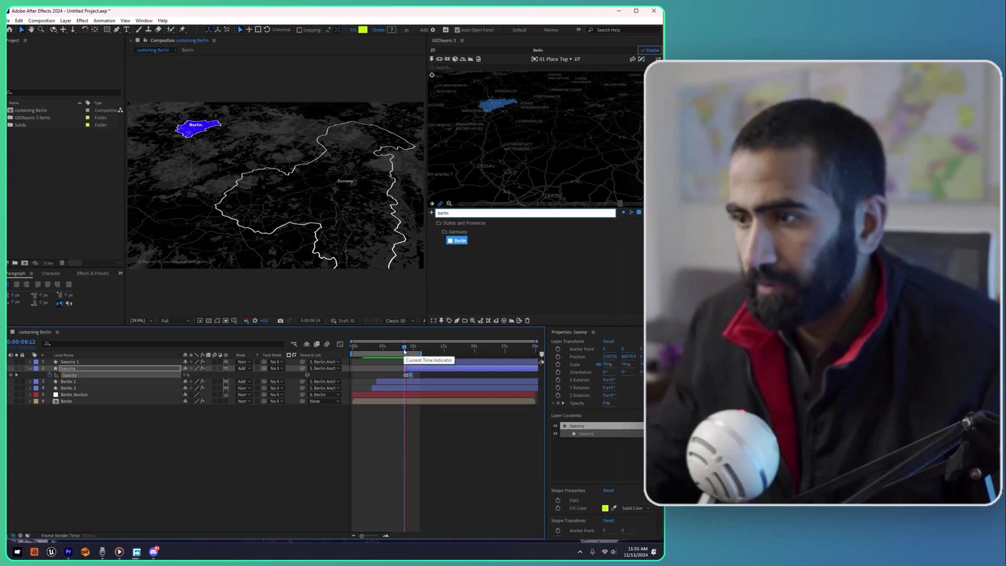
{"action": "key", "text": "space"}
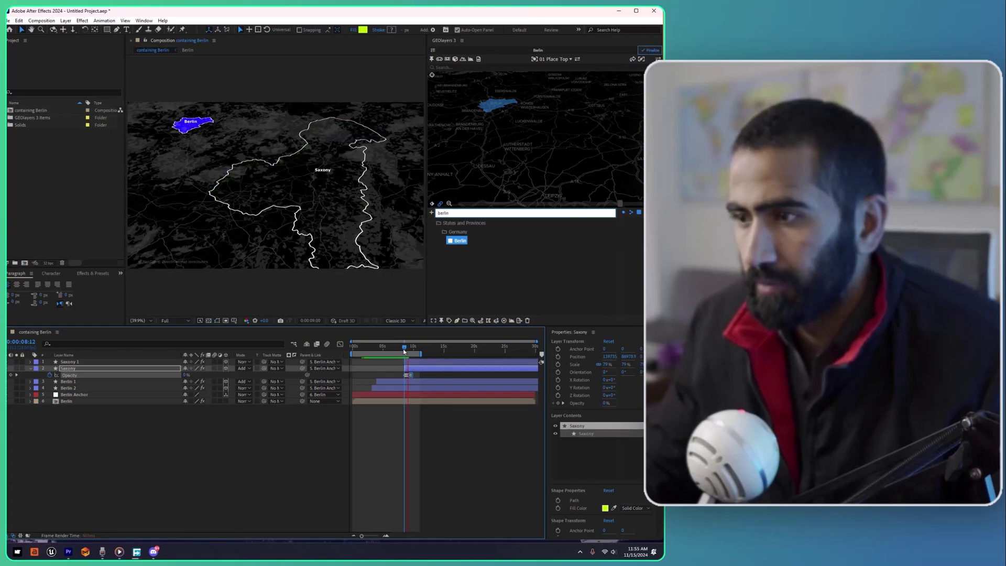
{"action": "key", "text": "space"}
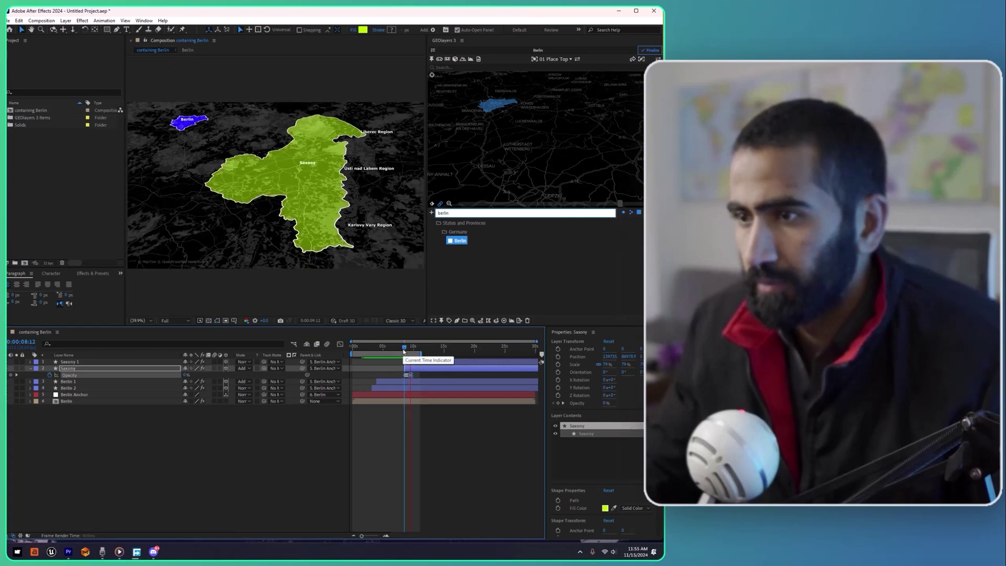
{"action": "left_click", "coordinate": [414, 350]}
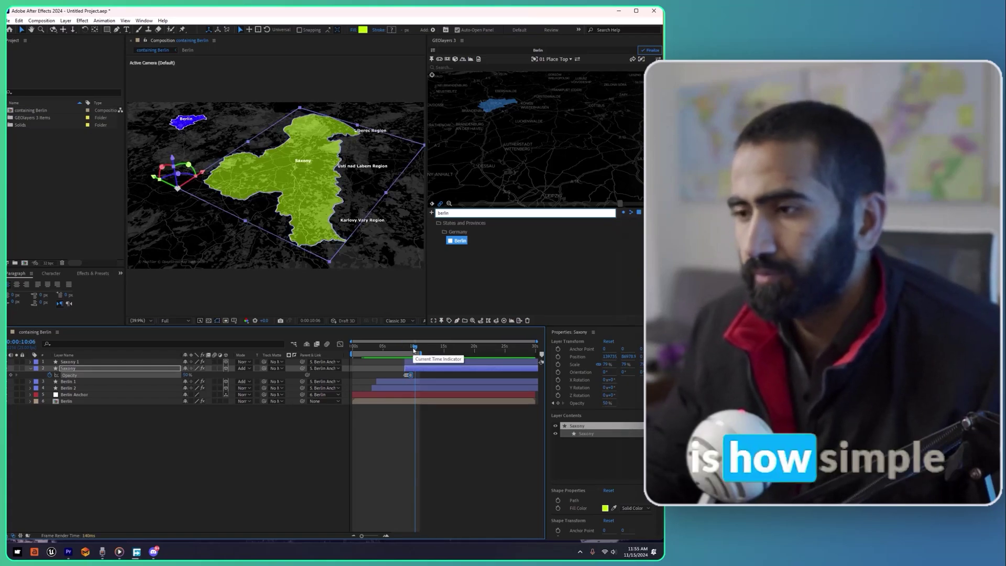